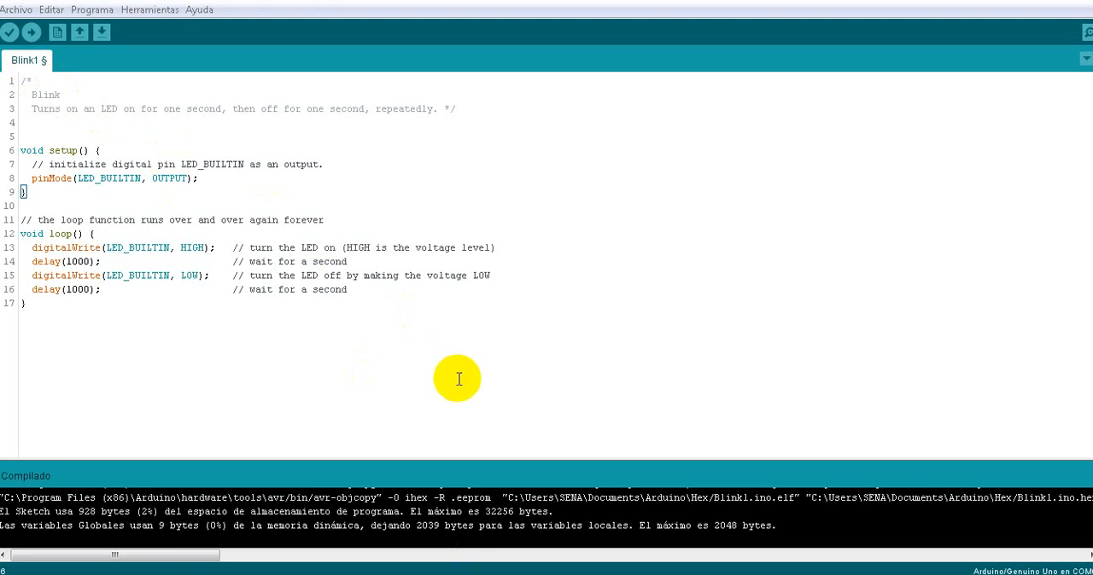
# - Switch to Proteus and run the simulation of the Simulino Uno circuit with the red LED on pin 13
pyautogui.moveTo(587, 497); pyautogui.dragTo(606, 497)
pyautogui.click(468, 574)
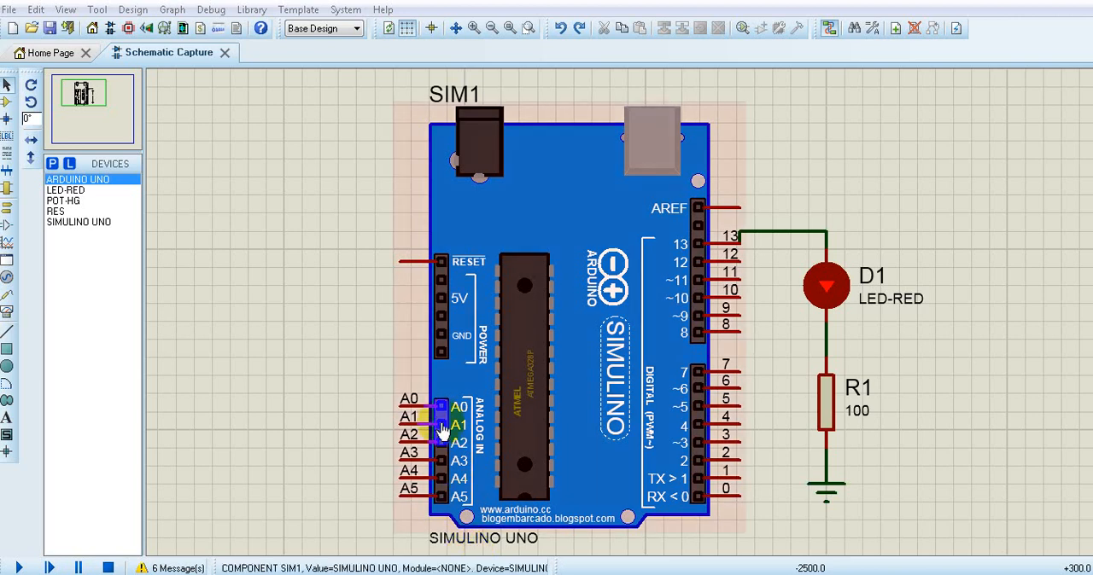
pyautogui.click(19, 567)
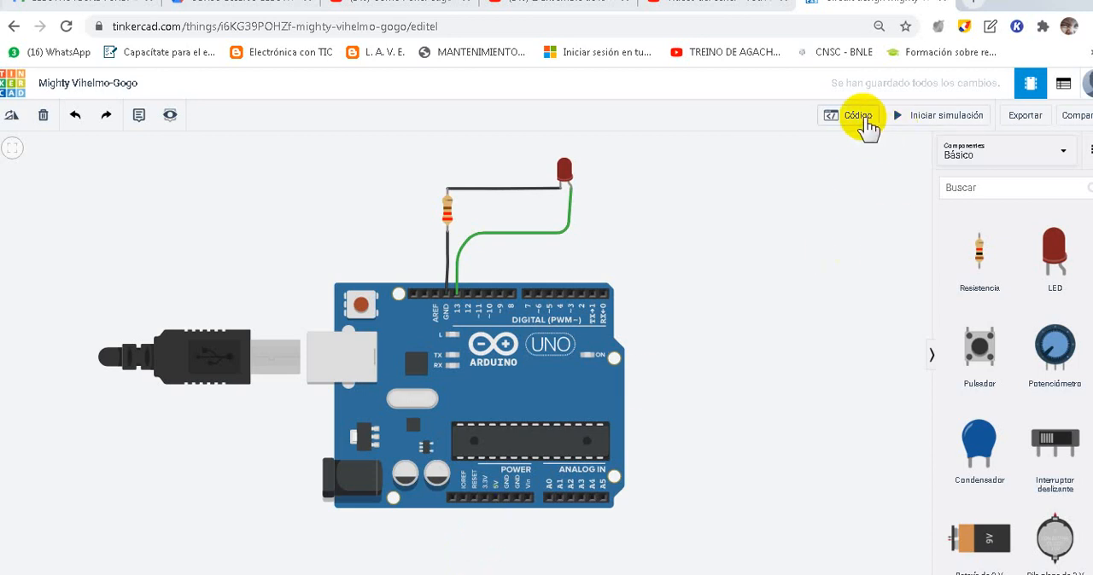
# - In Tinkercad, view the Arduino circuit's block code, close it again and start the simulation
pyautogui.click(858, 118)
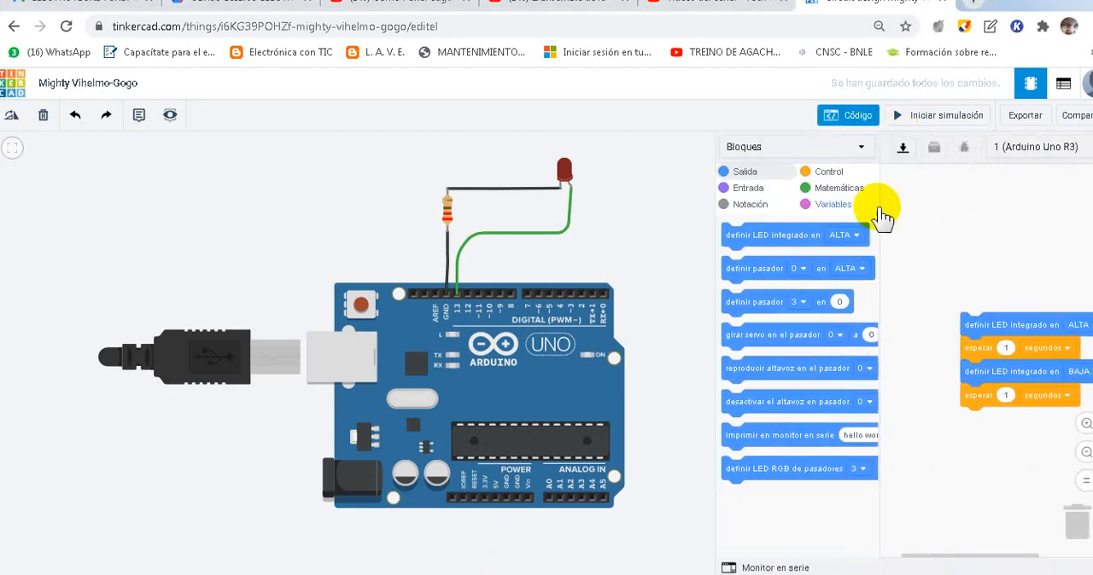
pyautogui.click(860, 120)
pyautogui.click(898, 115)
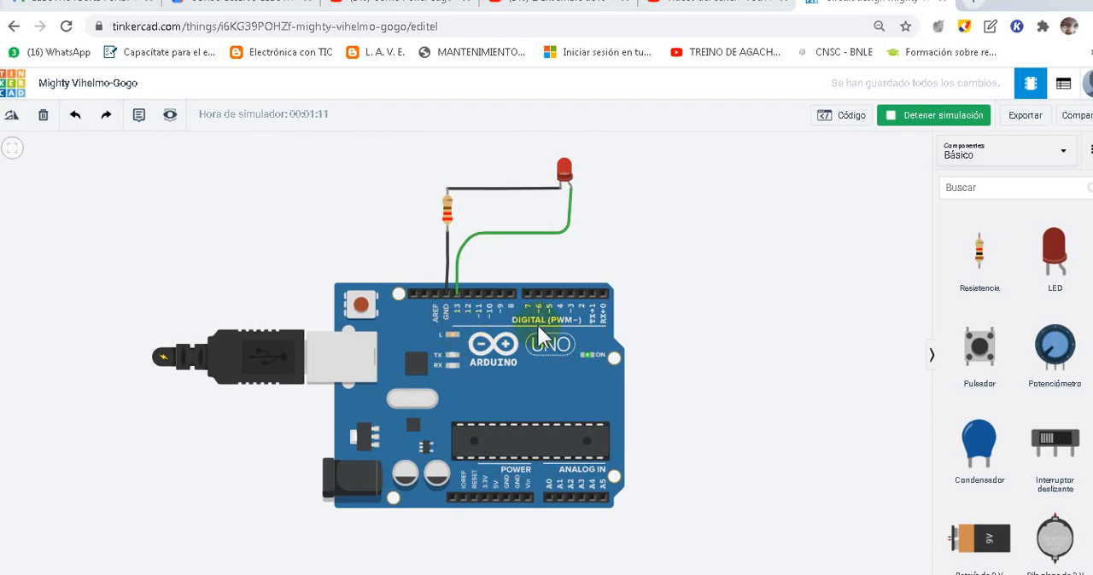
# - Inspect the Arduino board's built-in L LED up close while the simulation runs
pyautogui.click(707, 319)
pyautogui.scroll(2, 448, 346)
pyautogui.scroll(3, 448, 340)
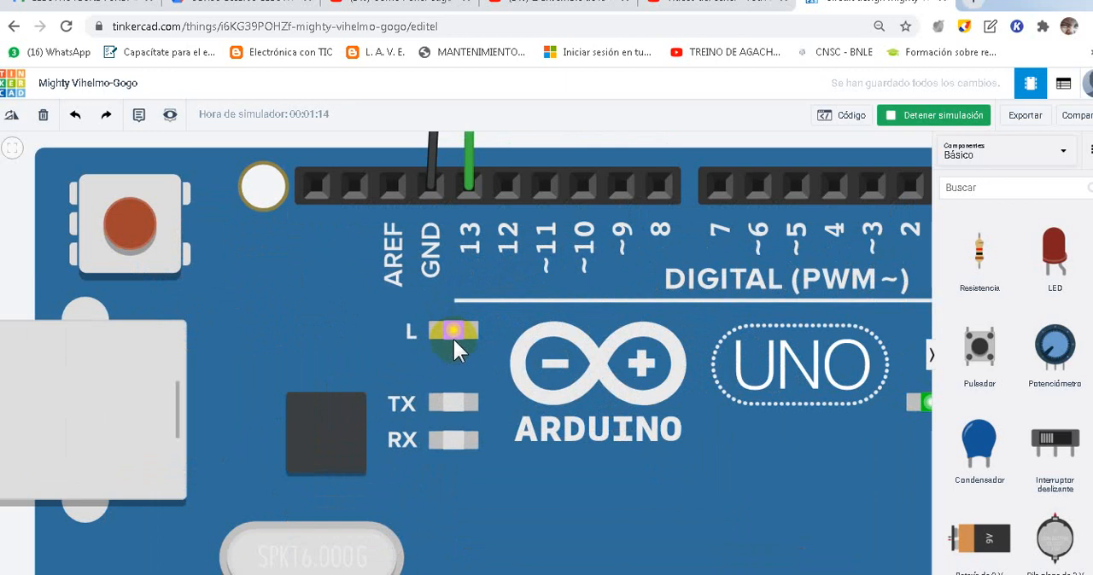
pyautogui.scroll(-4, 440, 358)
pyautogui.scroll(-3, 441, 358)
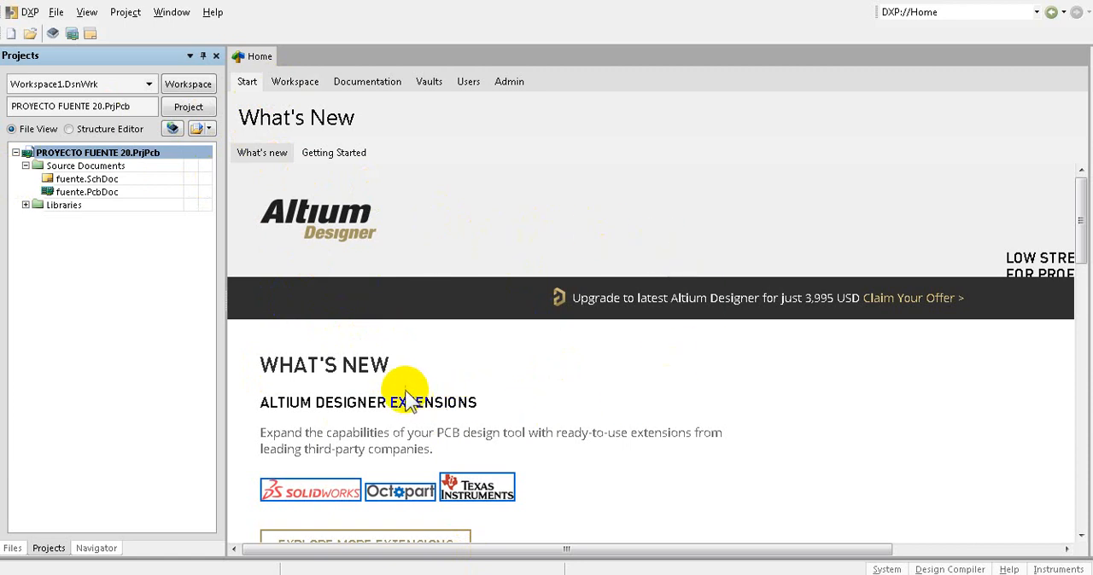
# - In Altium Designer, close the Home page and the project PROYECTO FUENTE 20.PrjPcb
pyautogui.rightClick(267, 62)
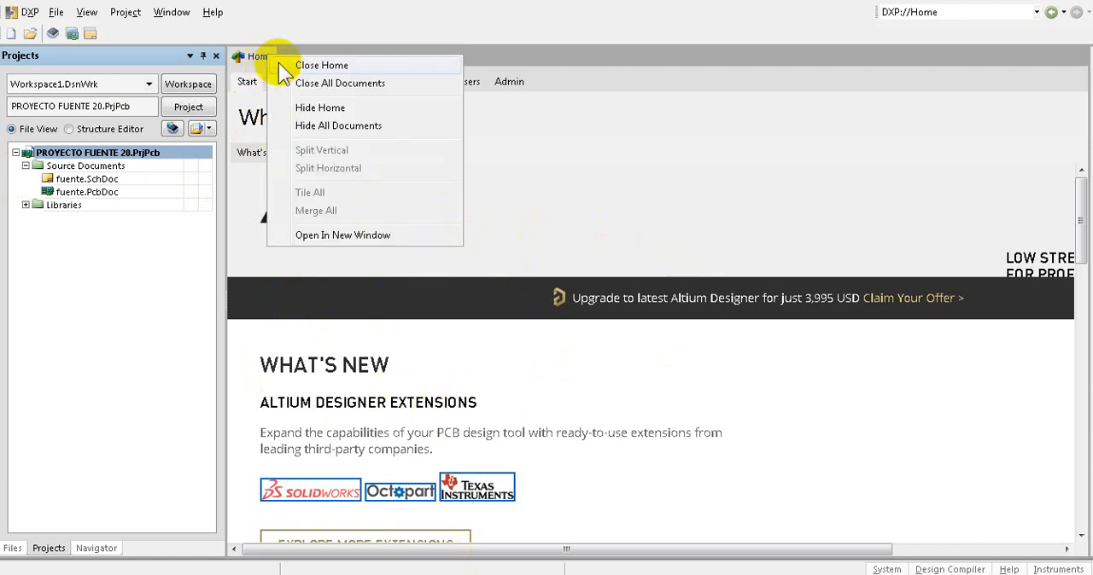
pyautogui.click(328, 68)
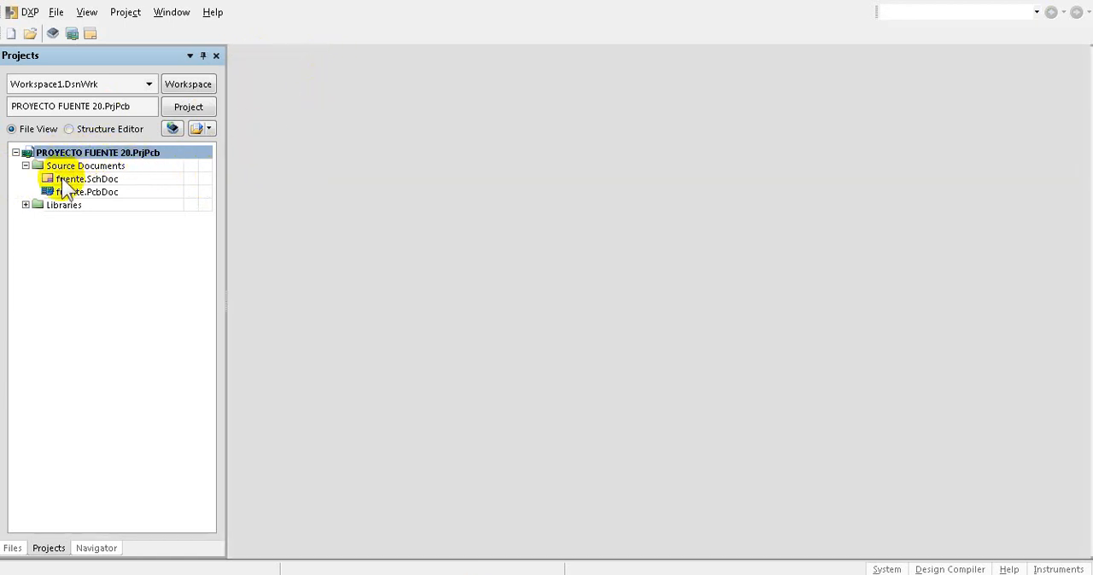
pyautogui.rightClick(113, 154)
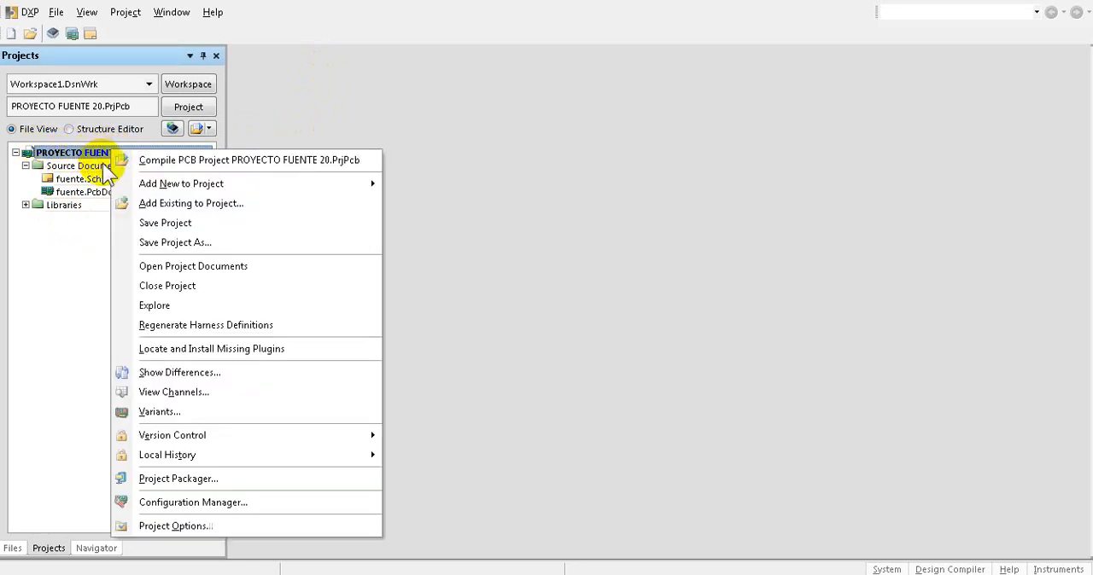
pyautogui.click(181, 290)
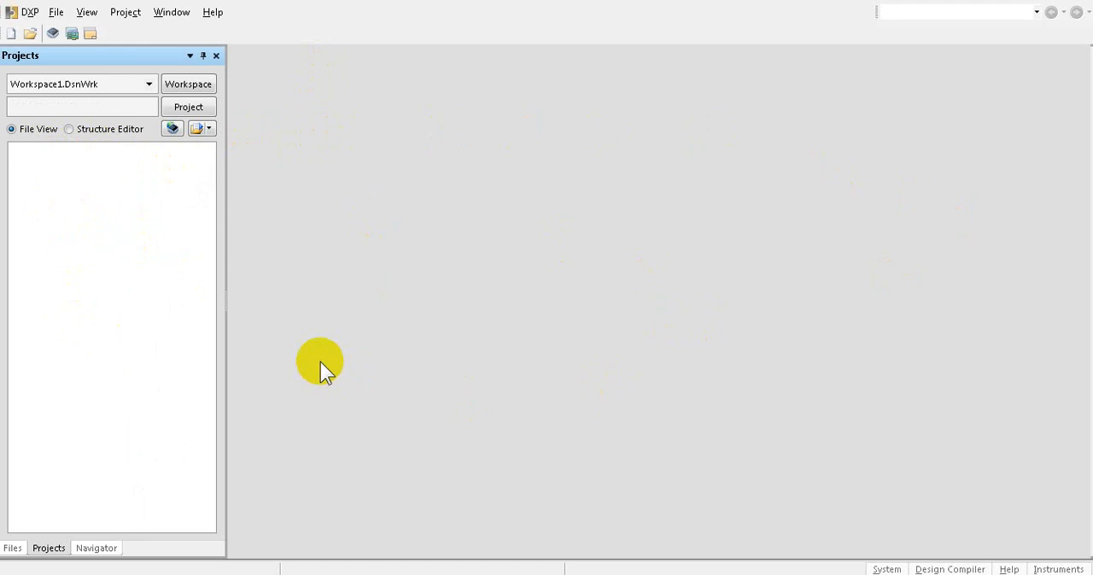
# - Restore the Default desktop layout, dismissing the Storage Manager and bringing the Projects panel to the front
pyautogui.click(88, 15)
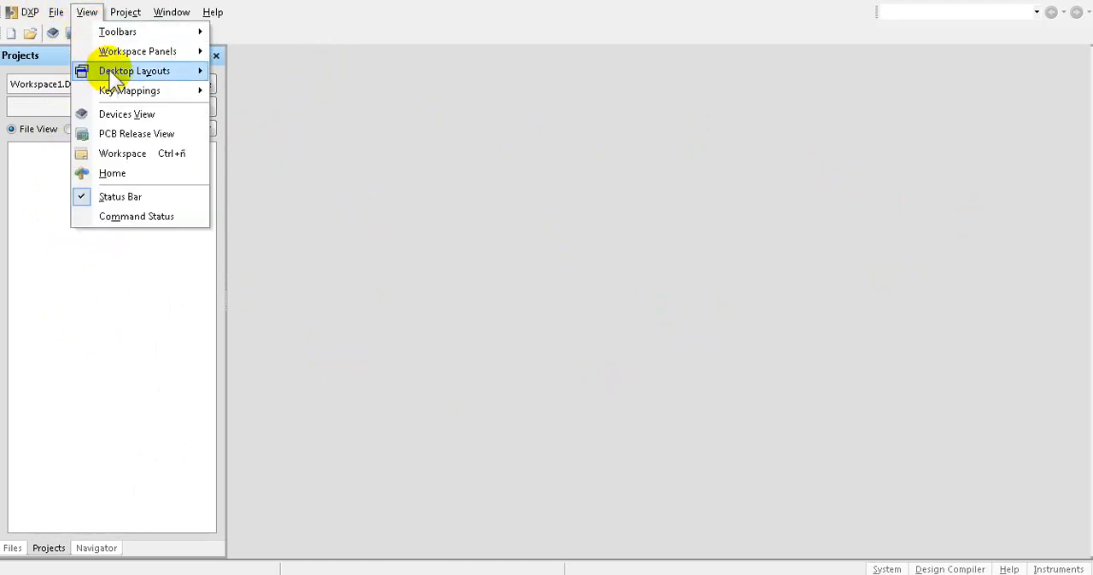
pyautogui.moveTo(144, 77)
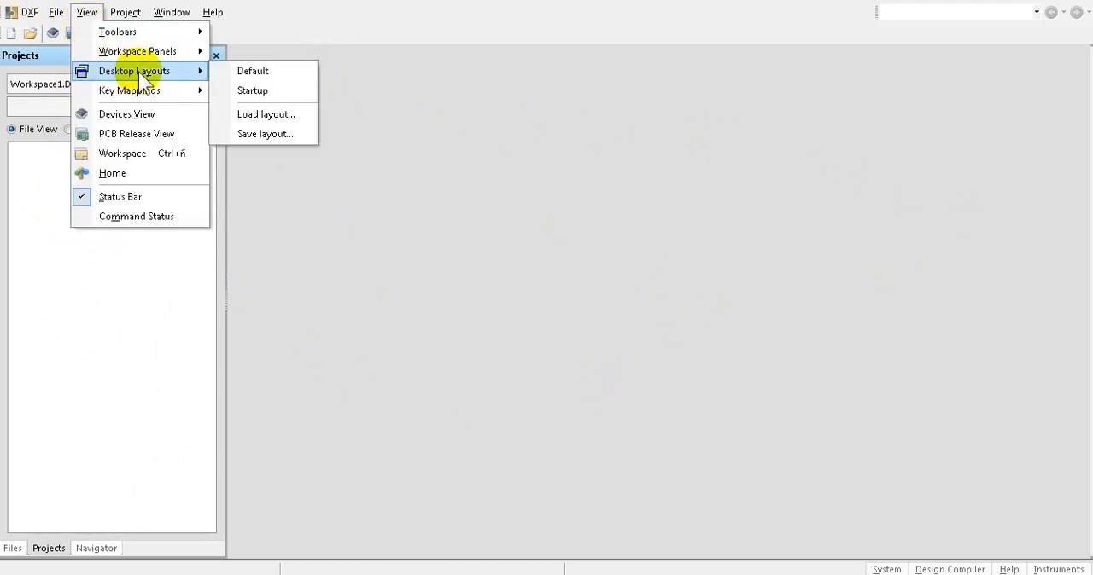
pyautogui.click(300, 75)
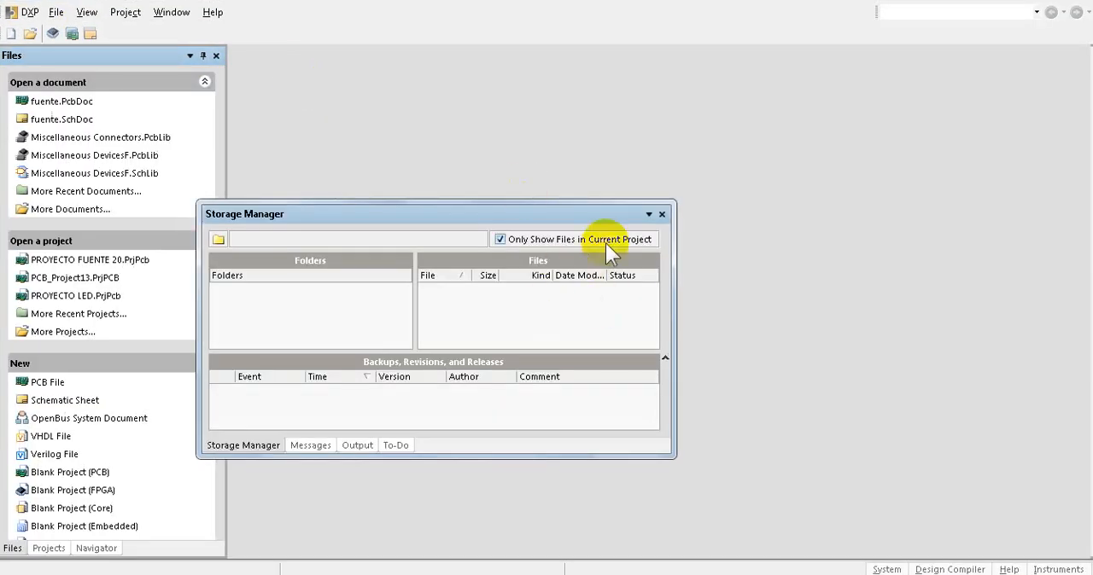
pyautogui.click(662, 214)
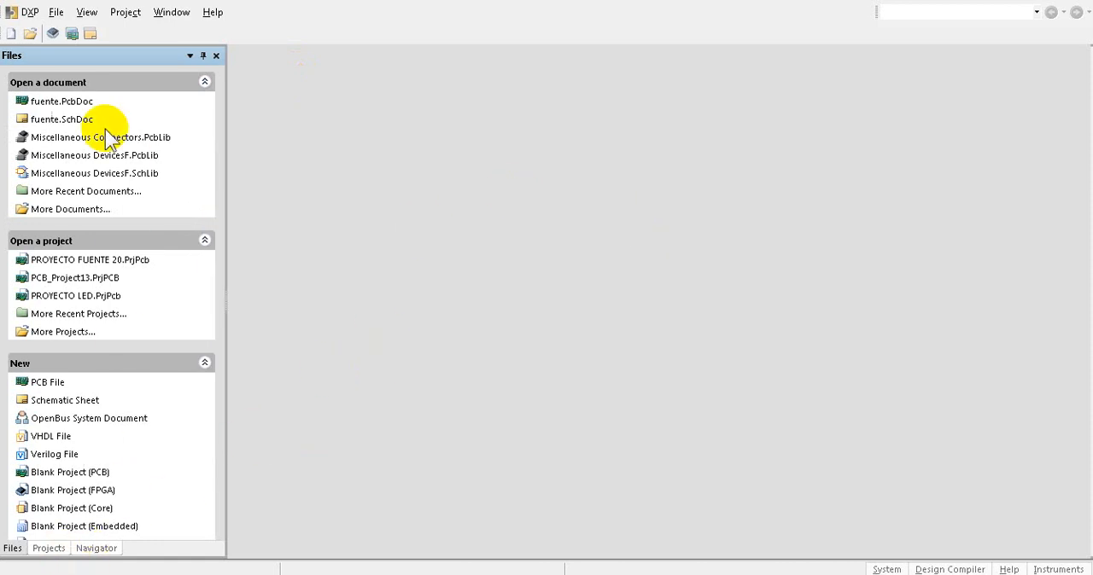
pyautogui.click(50, 551)
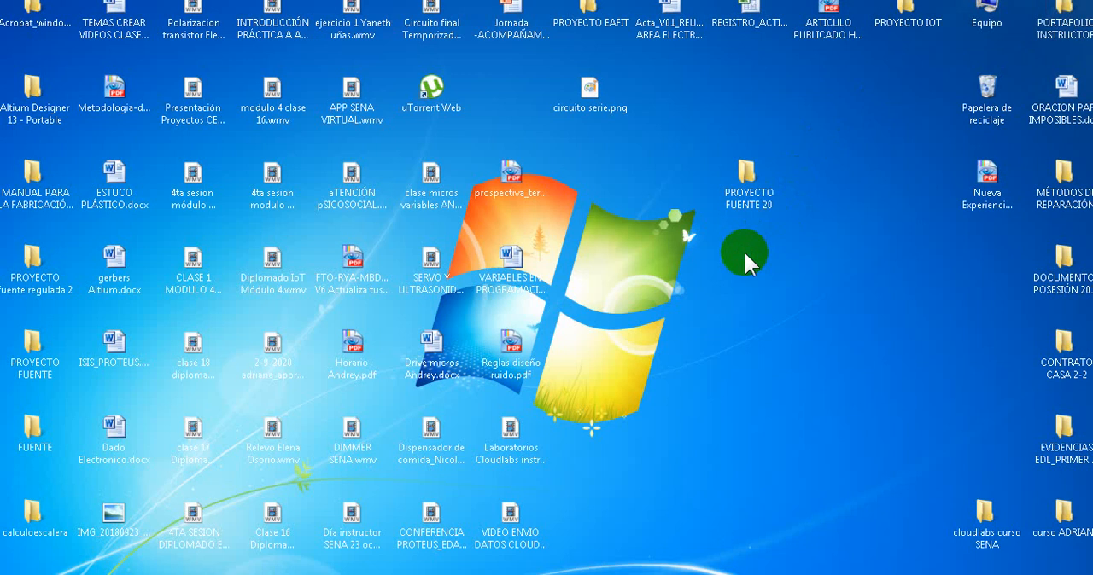
# - Create a new folder named PROYECTO BLINK on the Windows desktop
pyautogui.rightClick(744, 250)
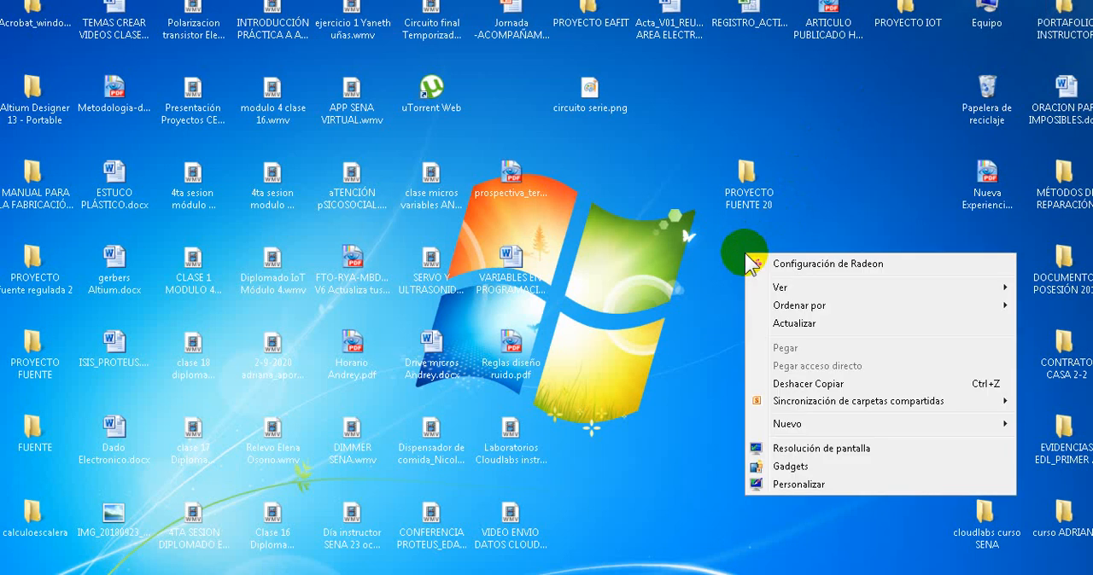
pyautogui.moveTo(796, 429)
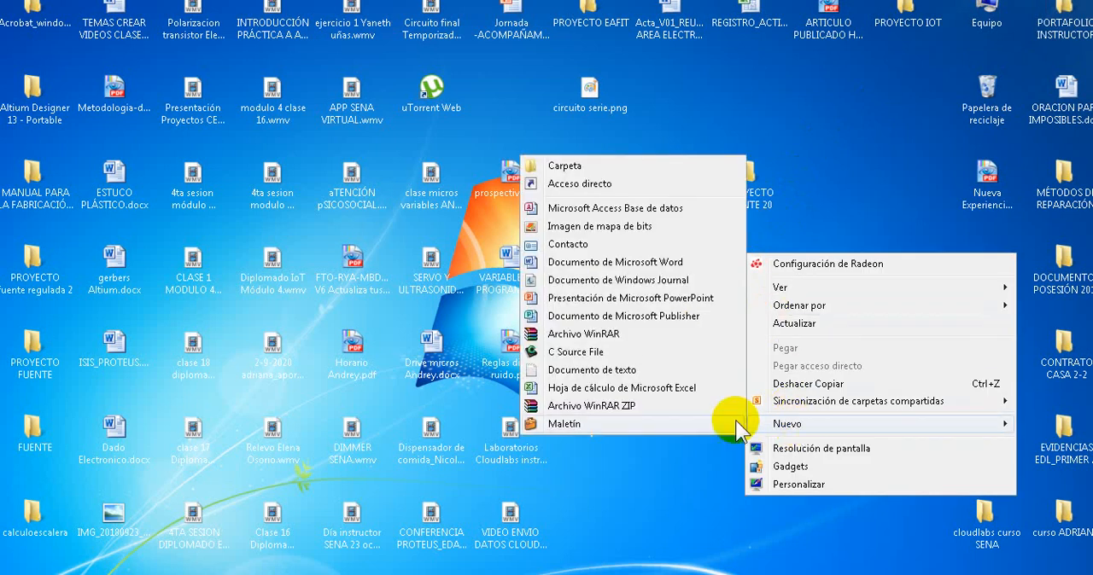
pyautogui.click(595, 166)
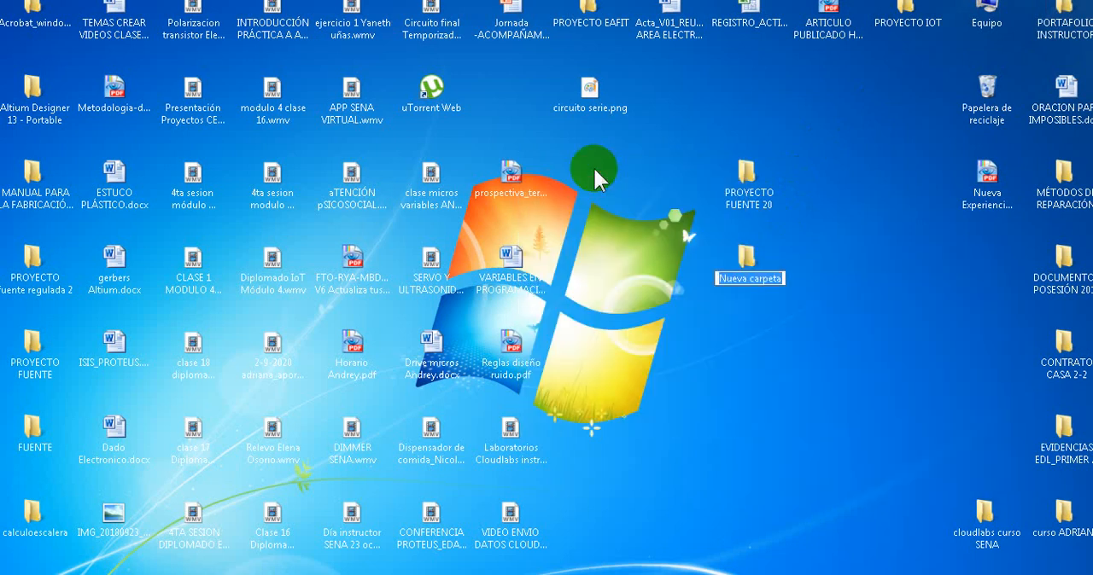
pyautogui.write('PRO')
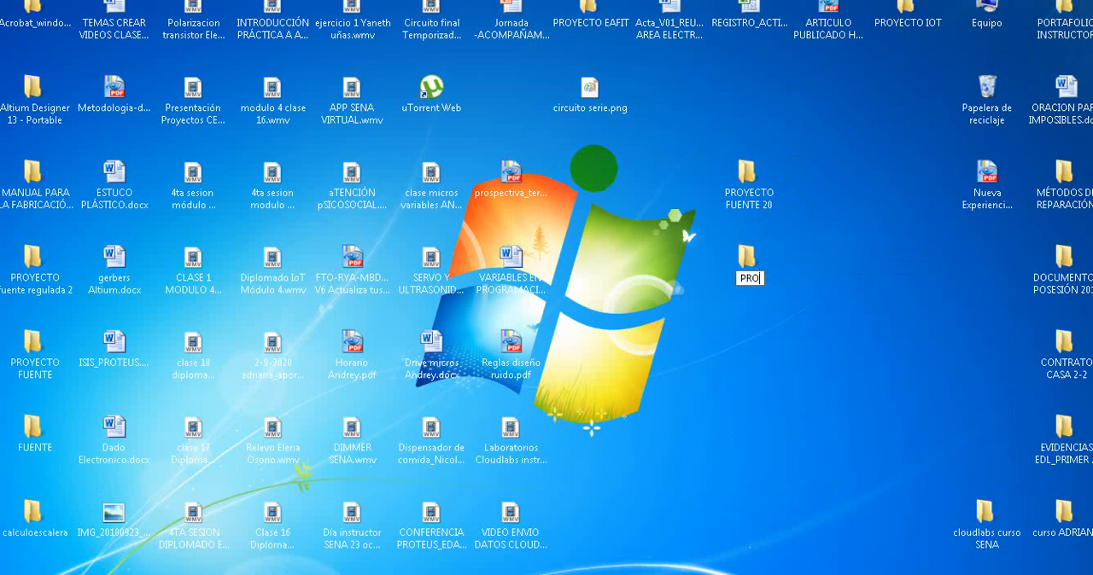
pyautogui.write('YECTO')
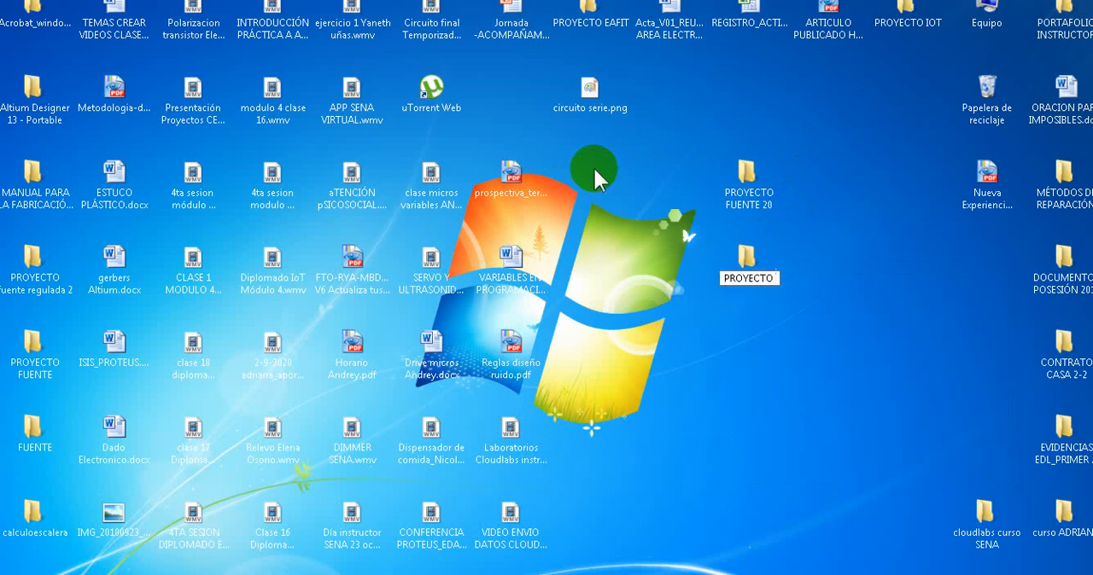
pyautogui.write(' BLINK')
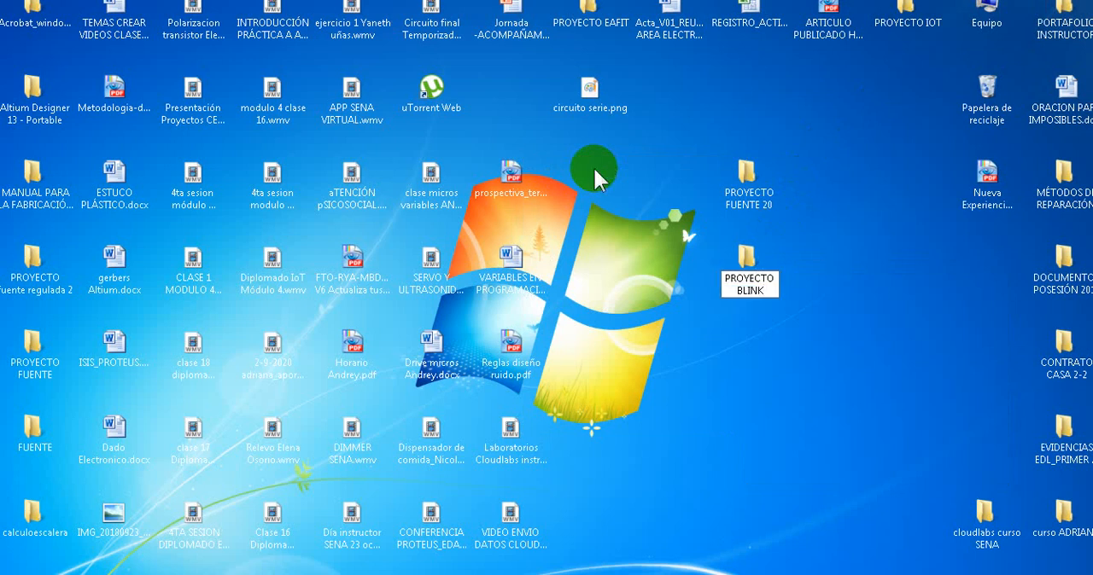
pyautogui.press('Return')
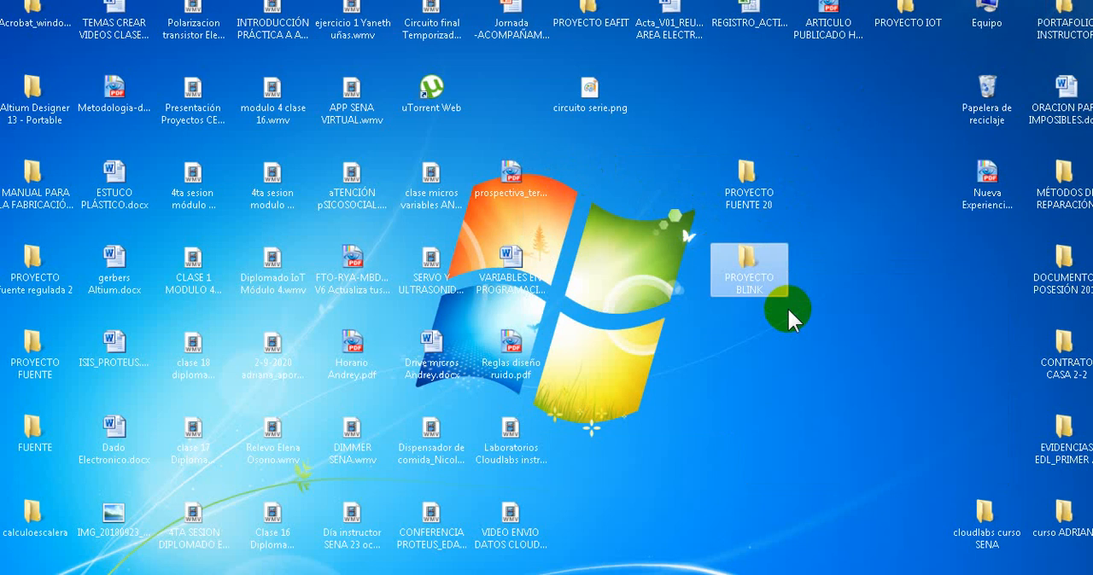
# - Open the PROYECTO BLINK folder and create a subfolder named LIBRERIA in it
pyautogui.doubleClick(748, 263)
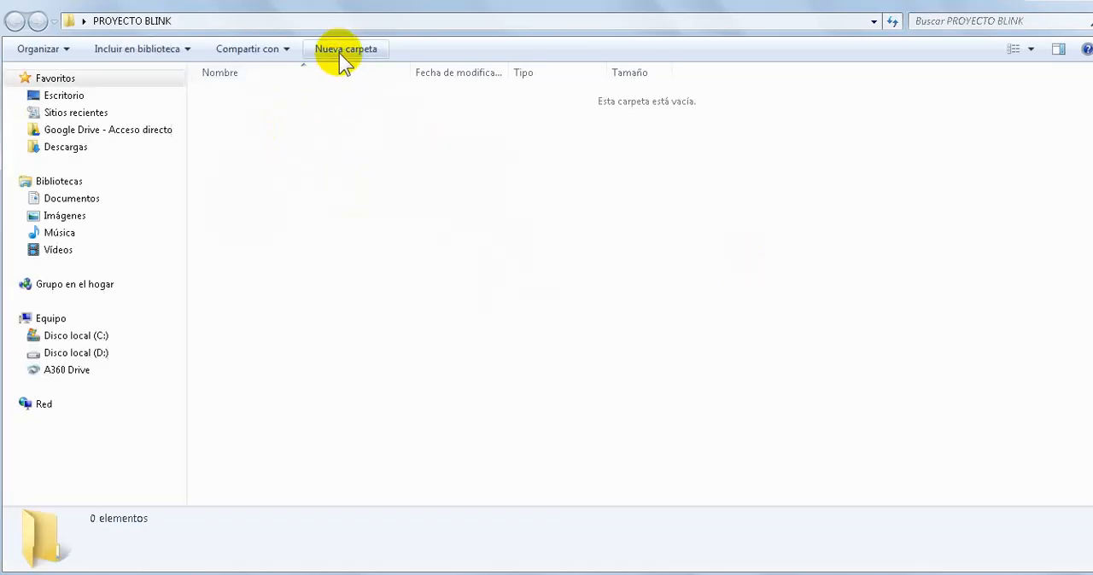
pyautogui.click(339, 53)
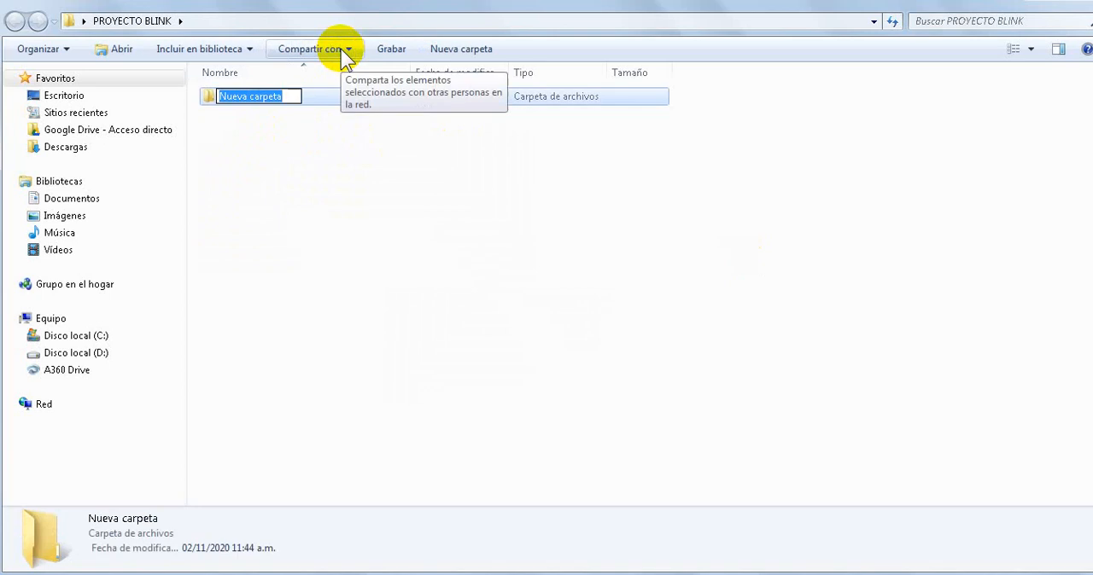
pyautogui.write('LIBRERIA')
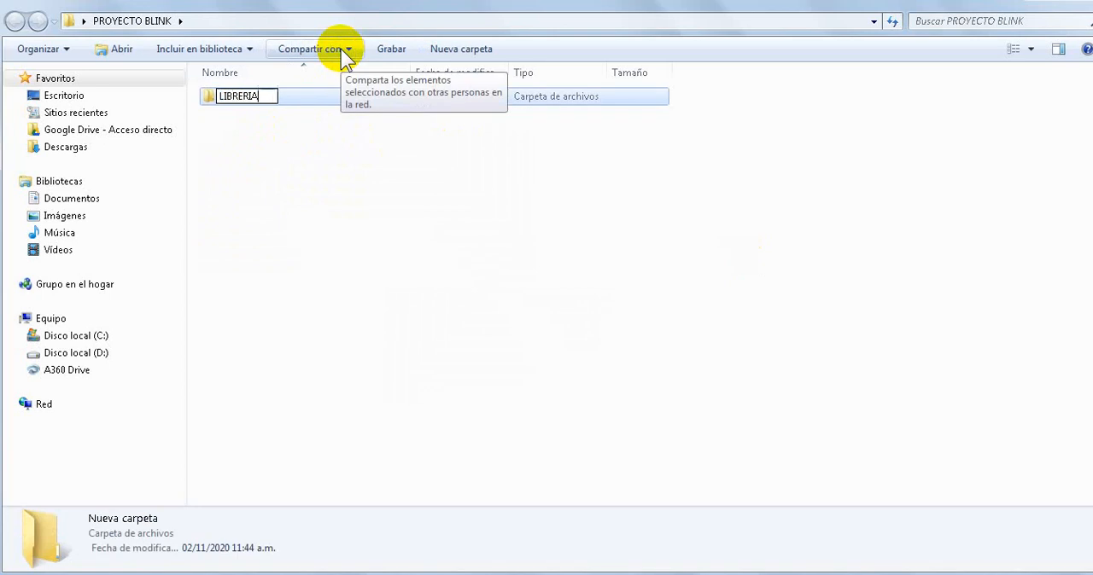
pyautogui.press('Return')
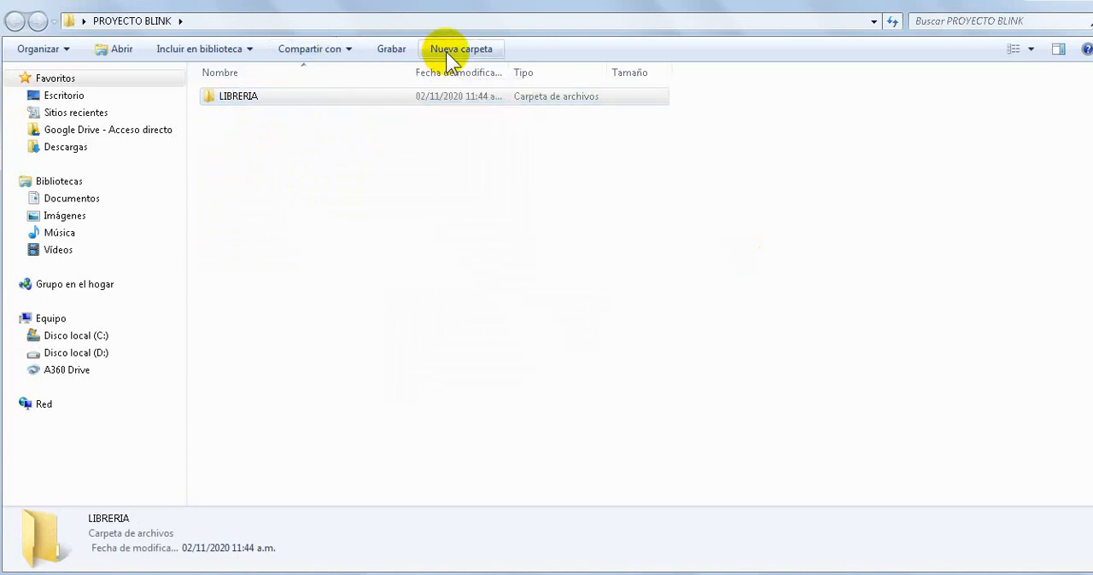
# - Add a subfolder named ESQUEMATICO inside PROYECTO BLINK
pyautogui.click(445, 53)
pyautogui.write('ESQUEMA')
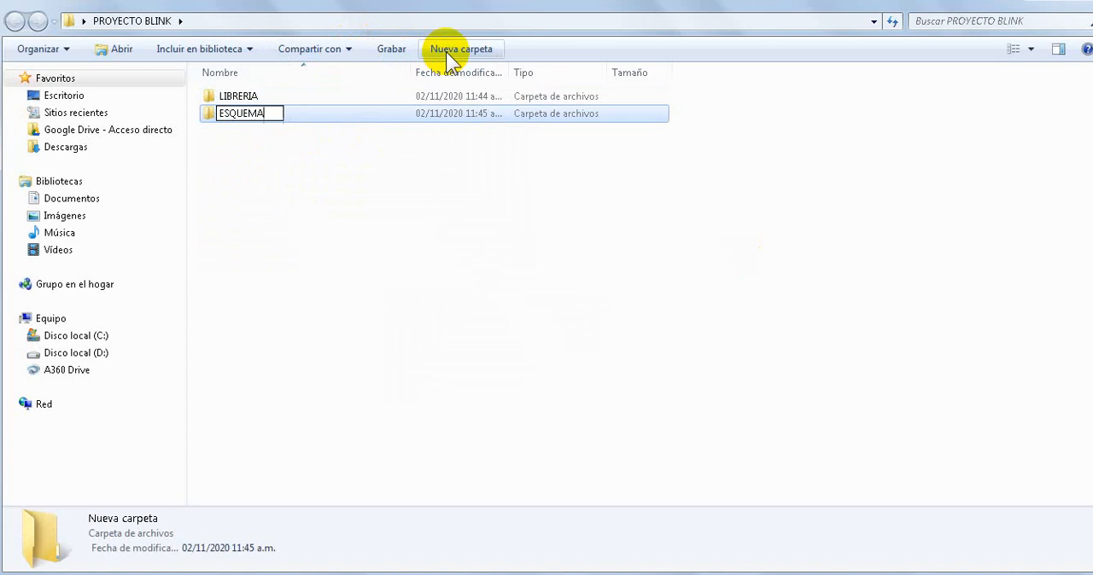
pyautogui.write('TICO')
pyautogui.press('Return')
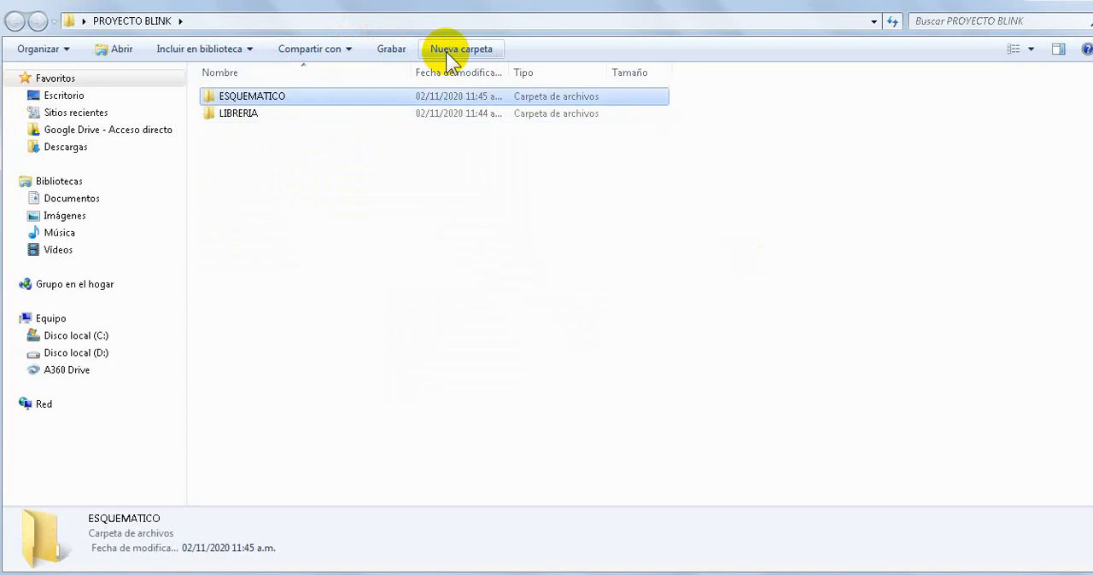
# - Add a subfolder named PCB inside PROYECTO BLINK
pyautogui.click(445, 53)
pyautogui.write('PCN')
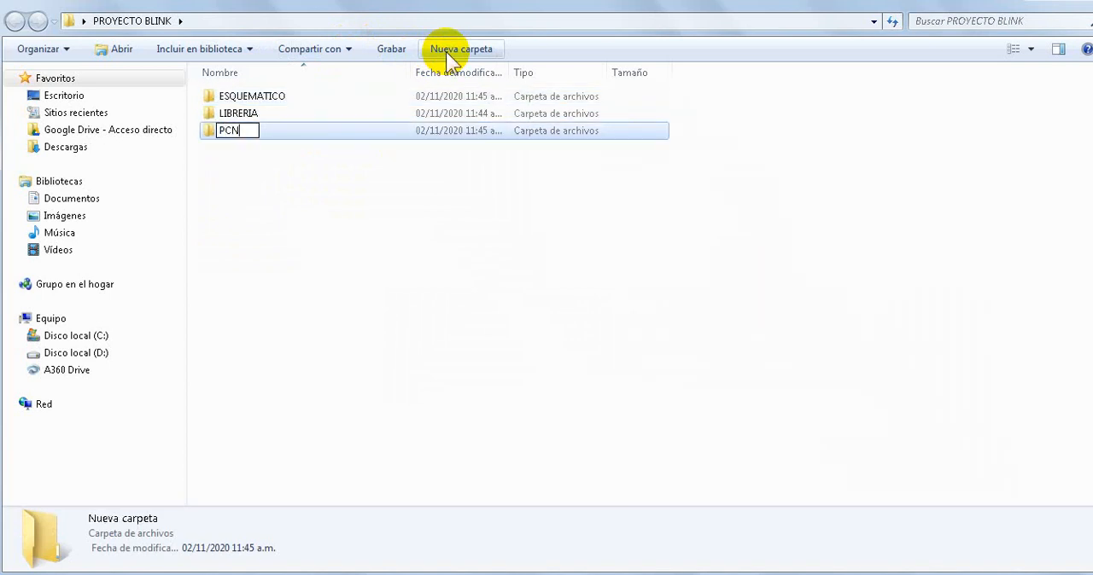
pyautogui.press('BackSpace')
pyautogui.write('B')
pyautogui.press('Return')
# - Add a subfolder named DOCUMENTACIÓN inside PROYECTO BLINK, and go back from the LIBRERIA folder to PROYECTO BLINK
pyautogui.click(446, 53)
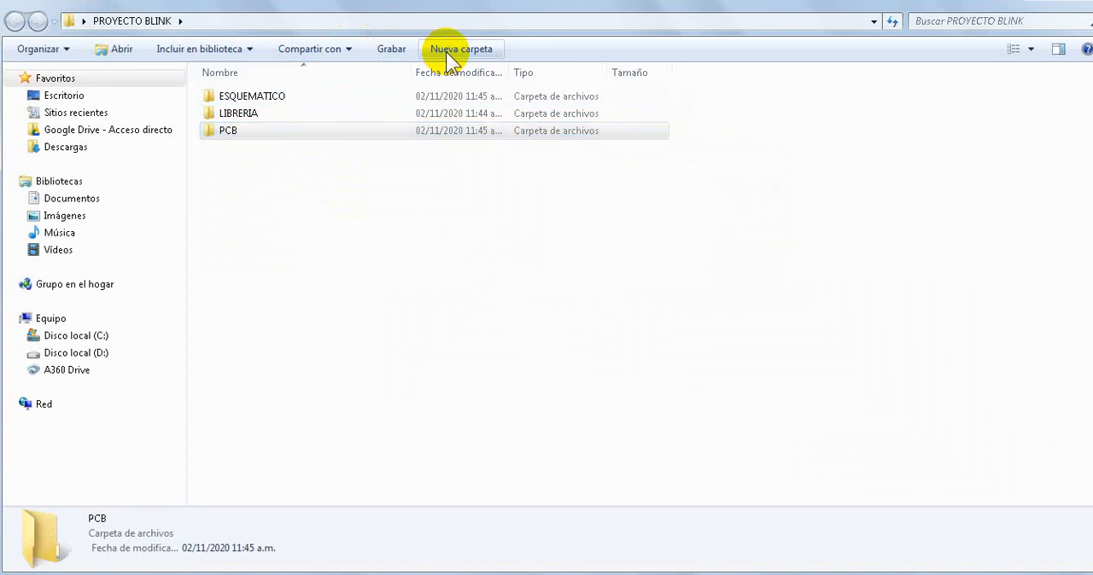
pyautogui.write('DO')
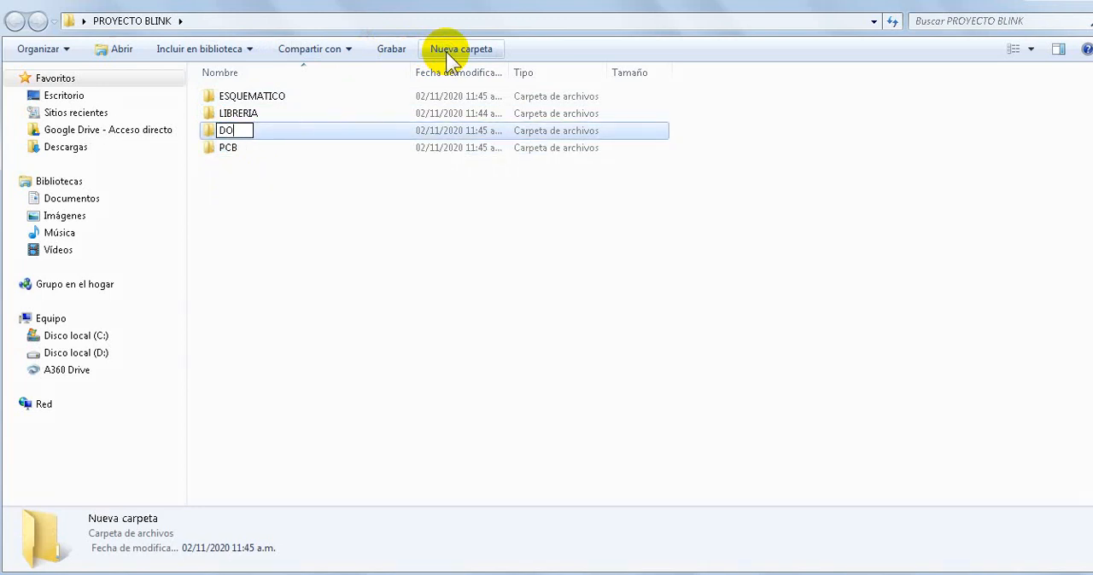
pyautogui.write('CUMENTACIÓN')
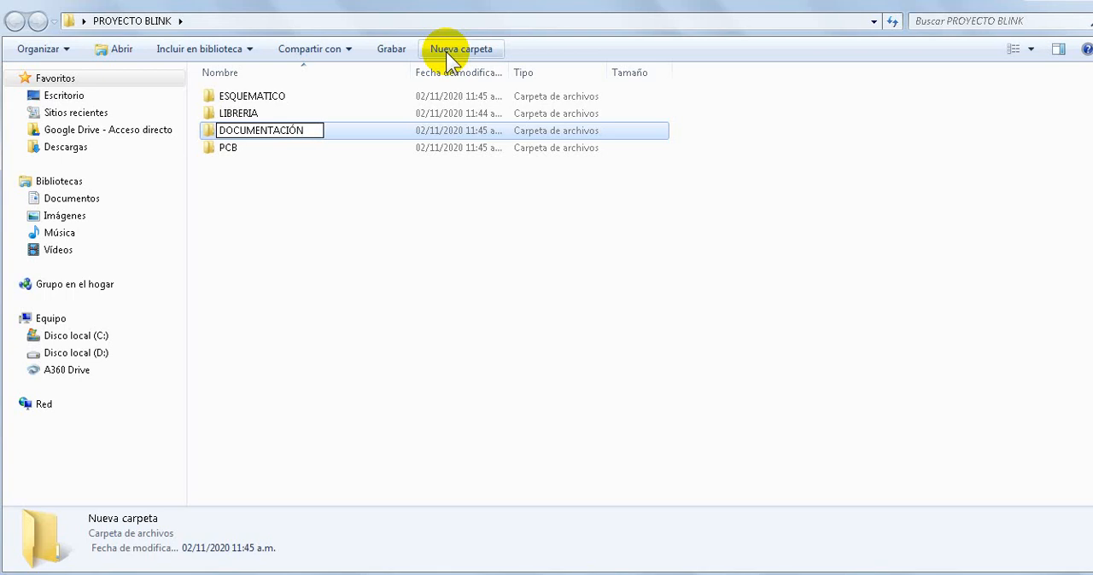
pyautogui.press('Return')
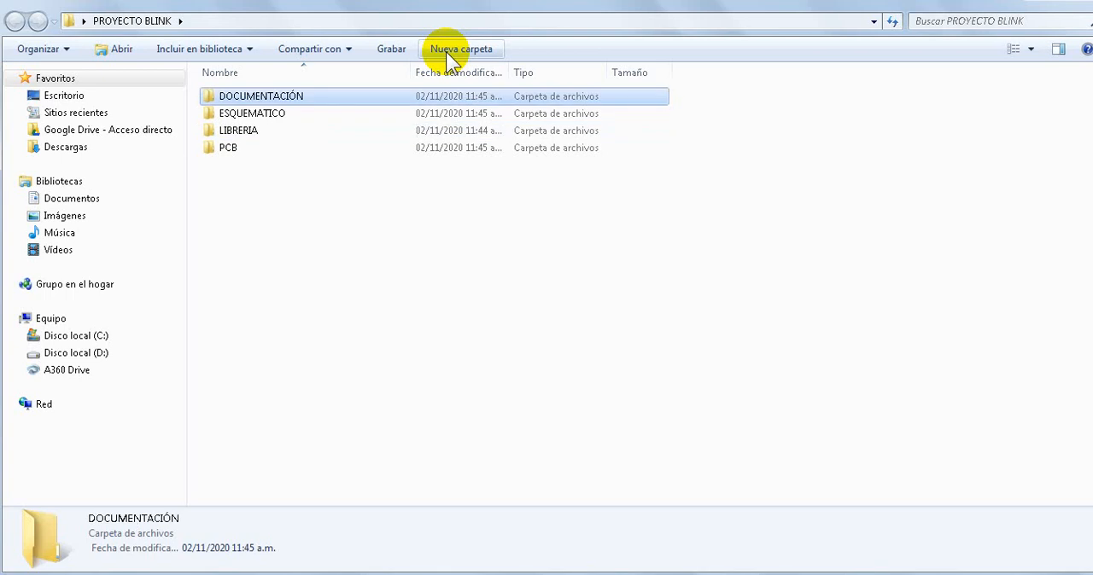
pyautogui.click(364, 207)
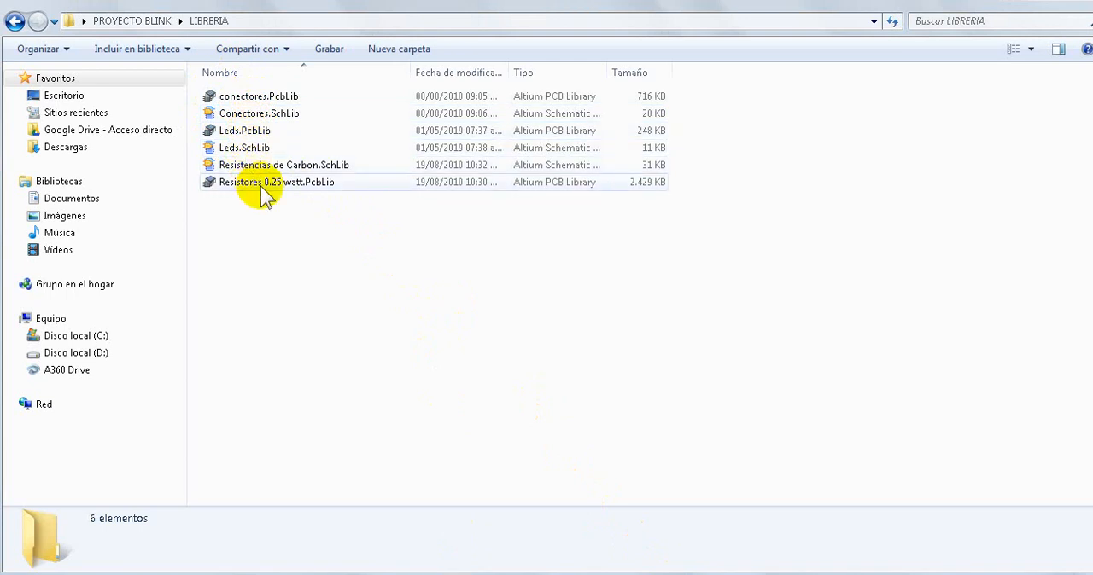
pyautogui.click(16, 20)
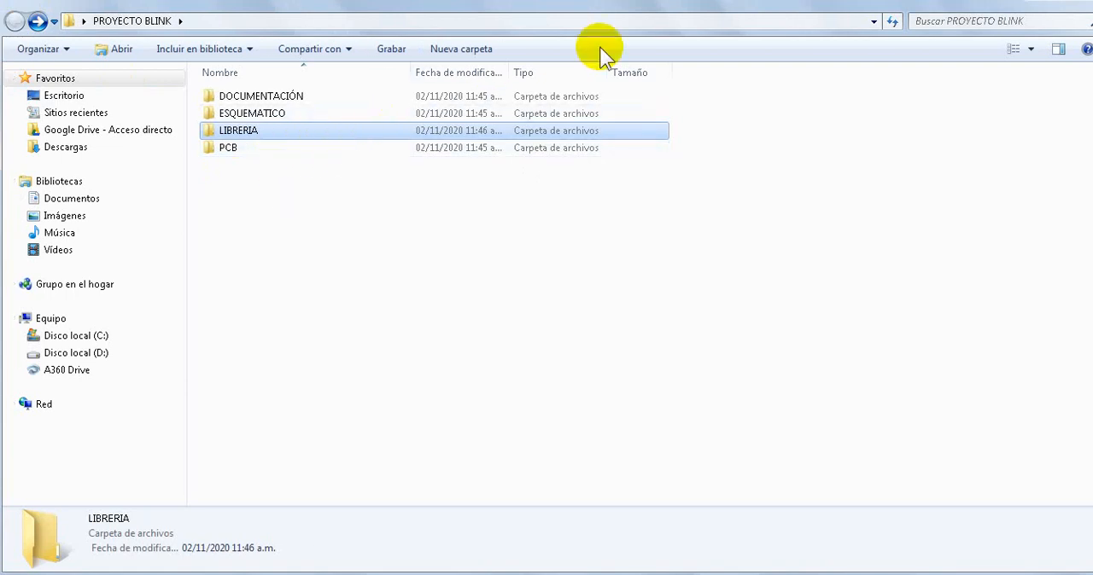
# - Switch to Altium Designer and create a new PCB project in the workspace
pyautogui.click(1078, 2)
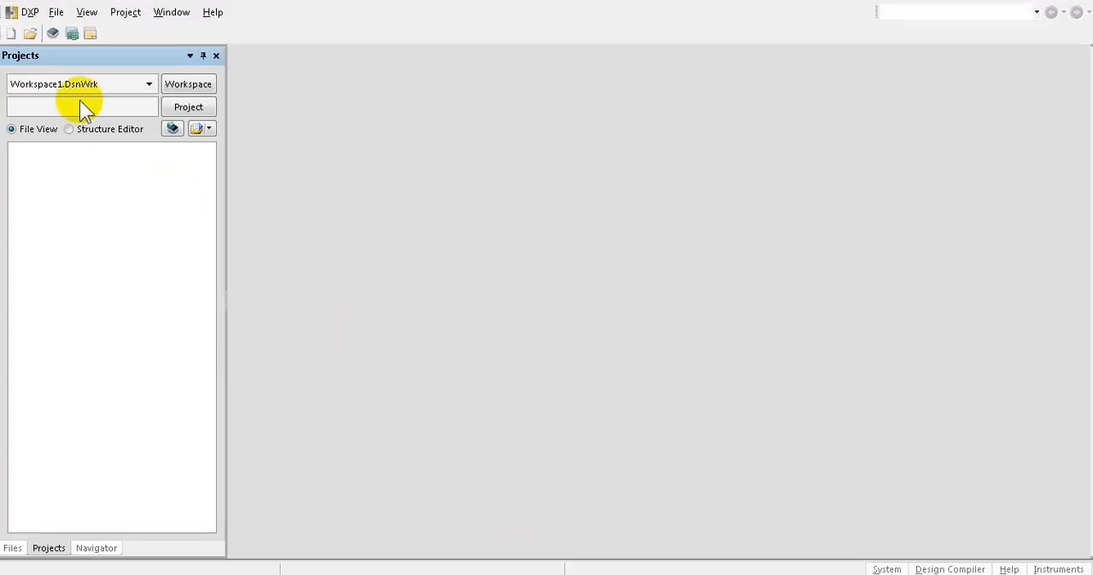
pyautogui.click(56, 12)
pyautogui.moveTo(81, 33)
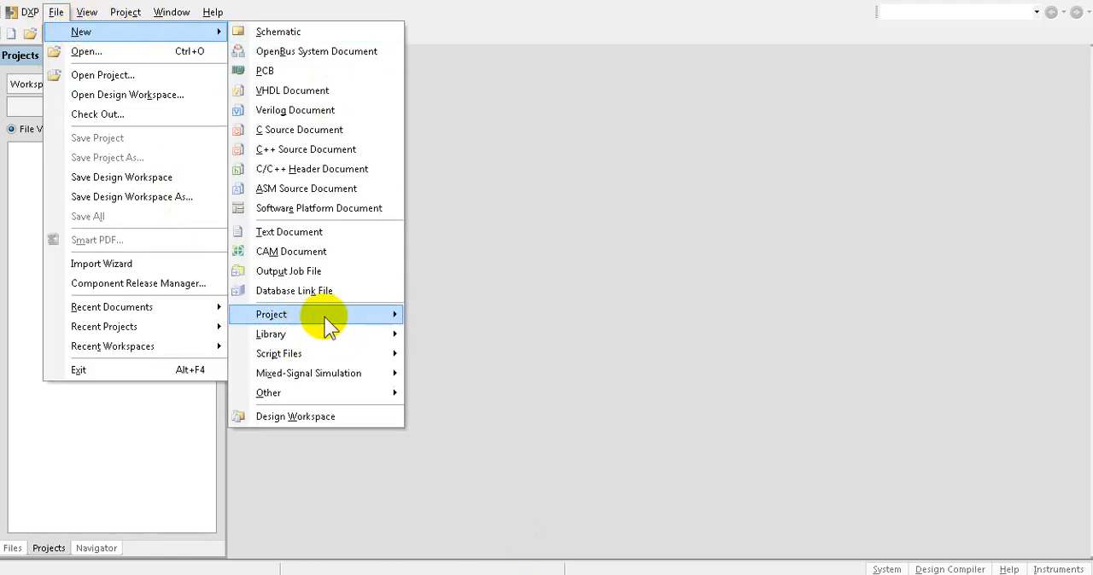
pyautogui.moveTo(353, 319)
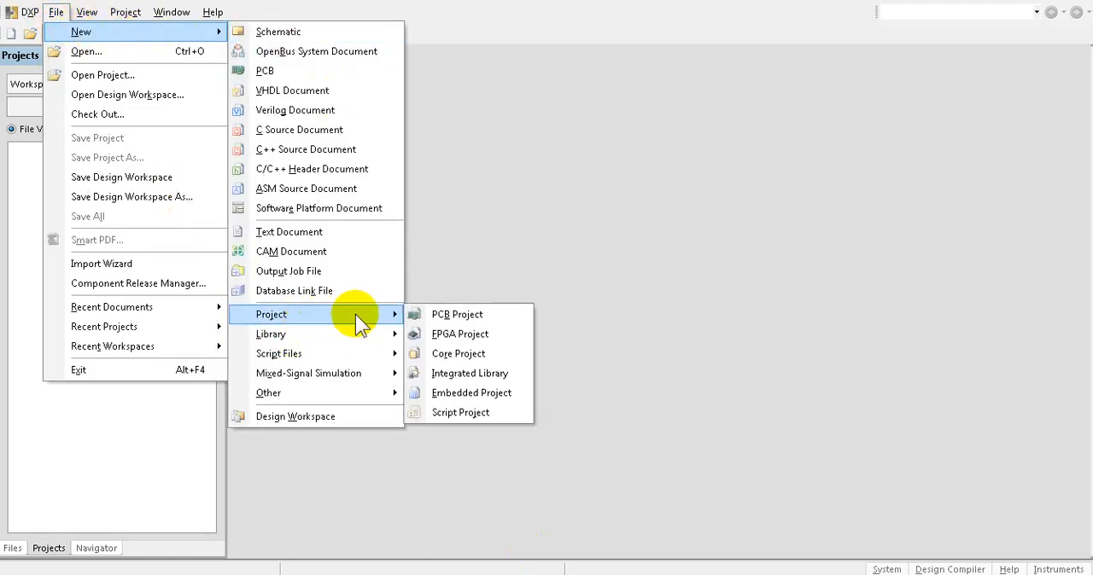
pyautogui.click(502, 320)
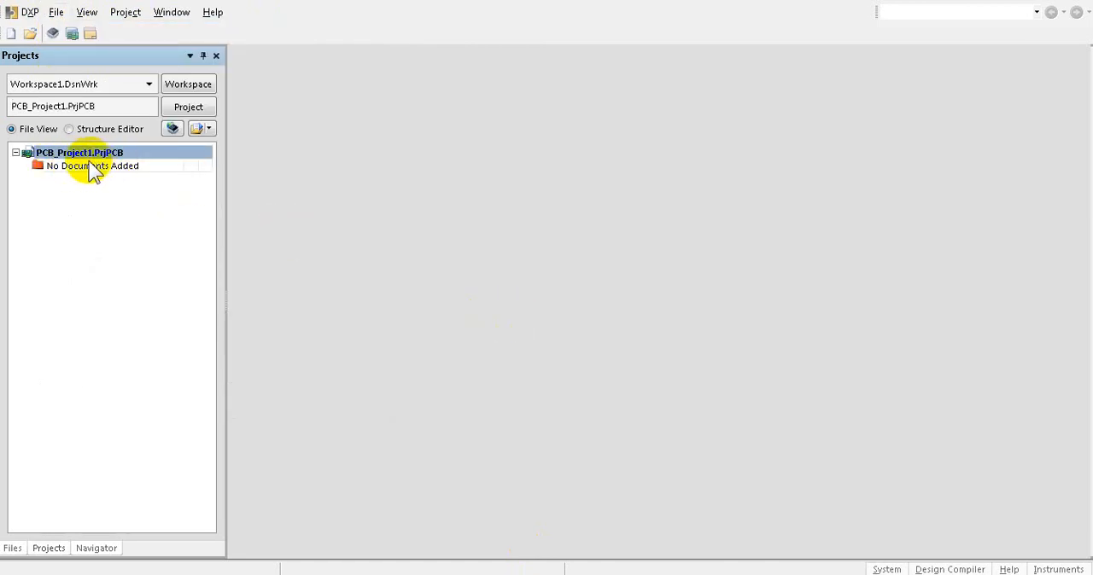
# - Add a new schematic document to the PCB project and close the floating Sheet navigation window
pyautogui.rightClick(150, 162)
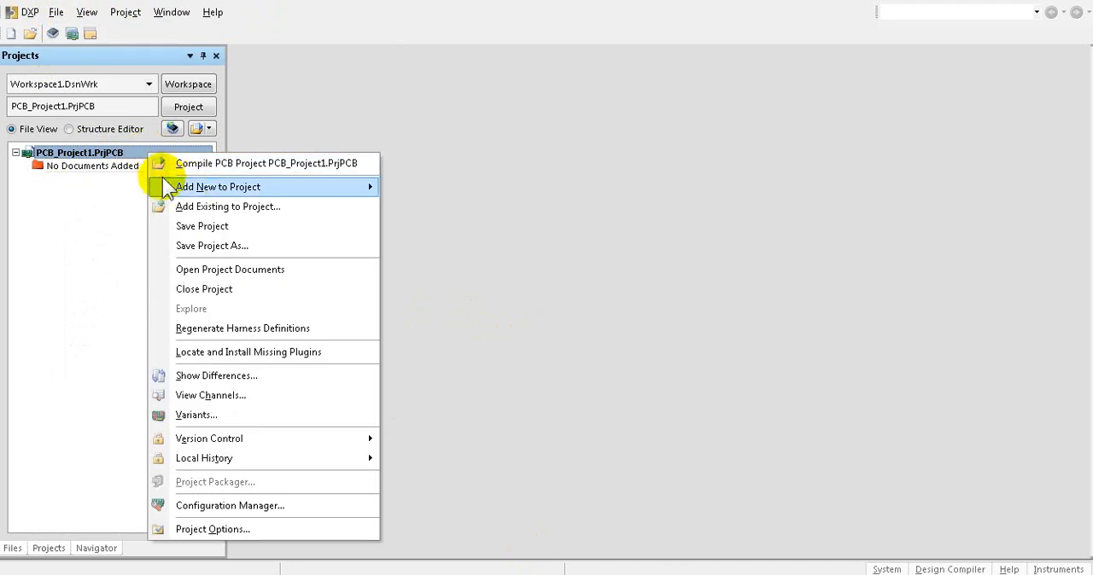
pyautogui.moveTo(191, 189)
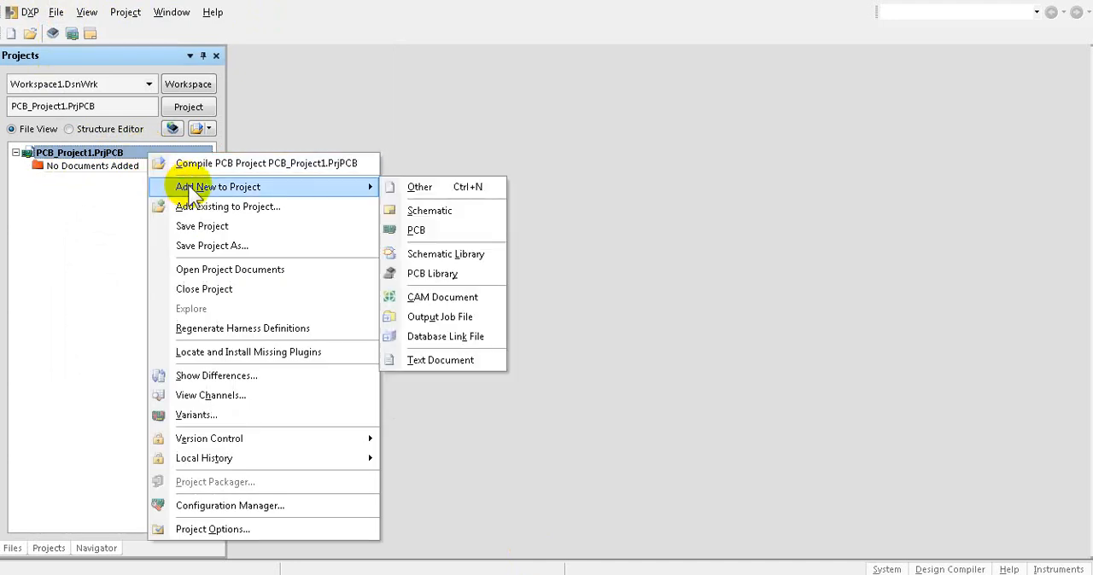
pyautogui.click(440, 210)
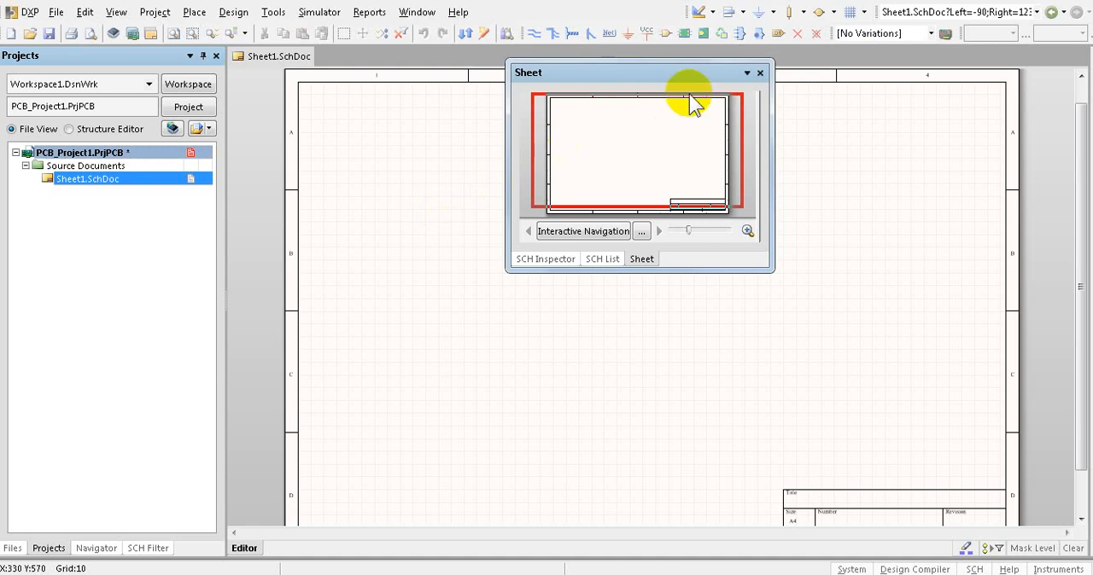
pyautogui.click(759, 74)
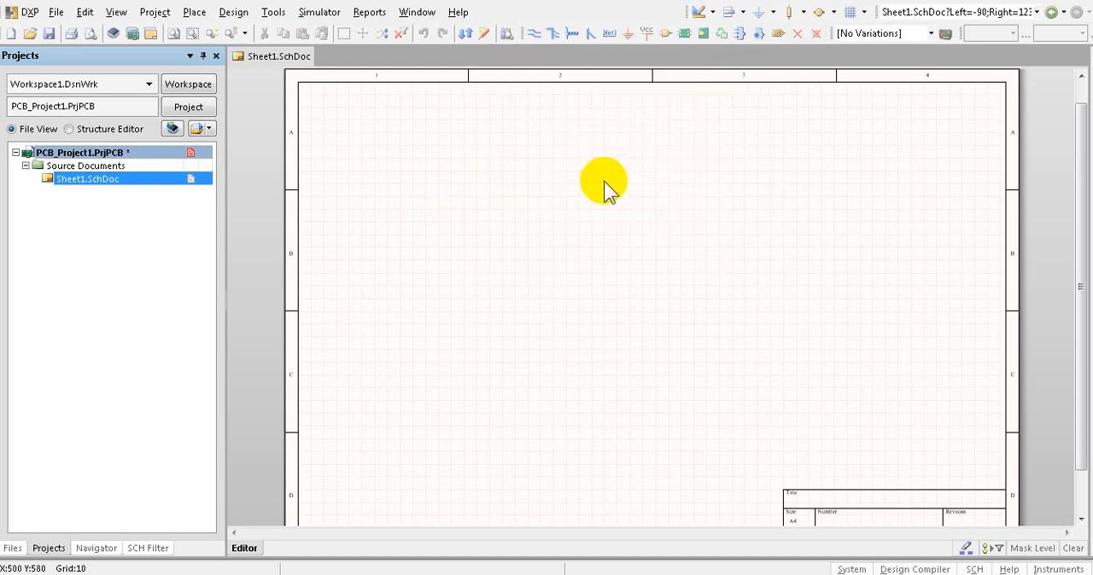
pyautogui.keyDown('ctrl'); pyautogui.scroll(-1, 594, 191); pyautogui.keyUp('ctrl')
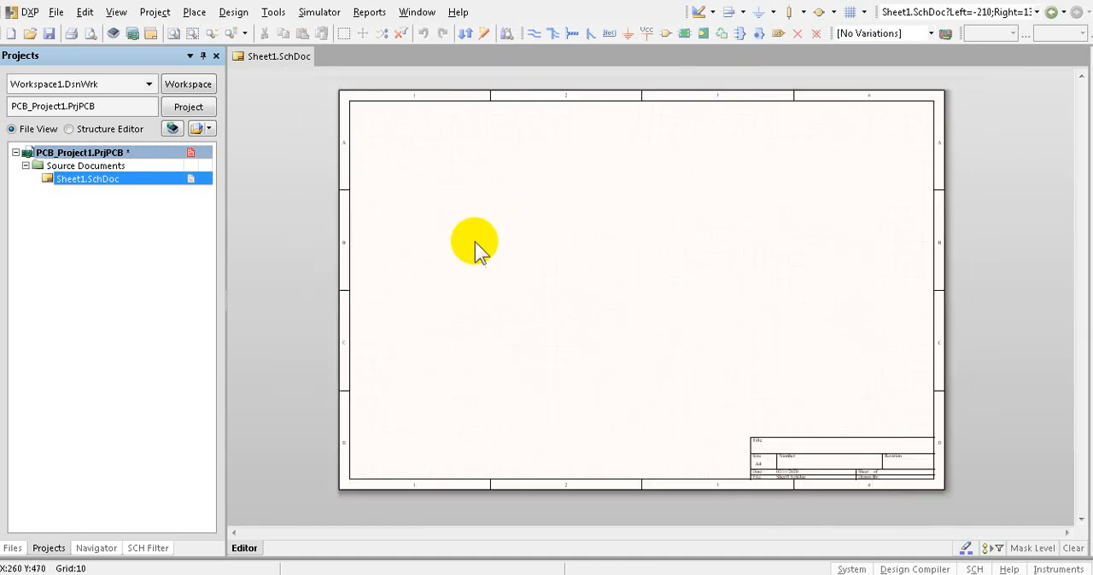
# - Add a new PCB document to the project and return to the Sheet1.SchDoc schematic
pyautogui.rightClick(141, 155)
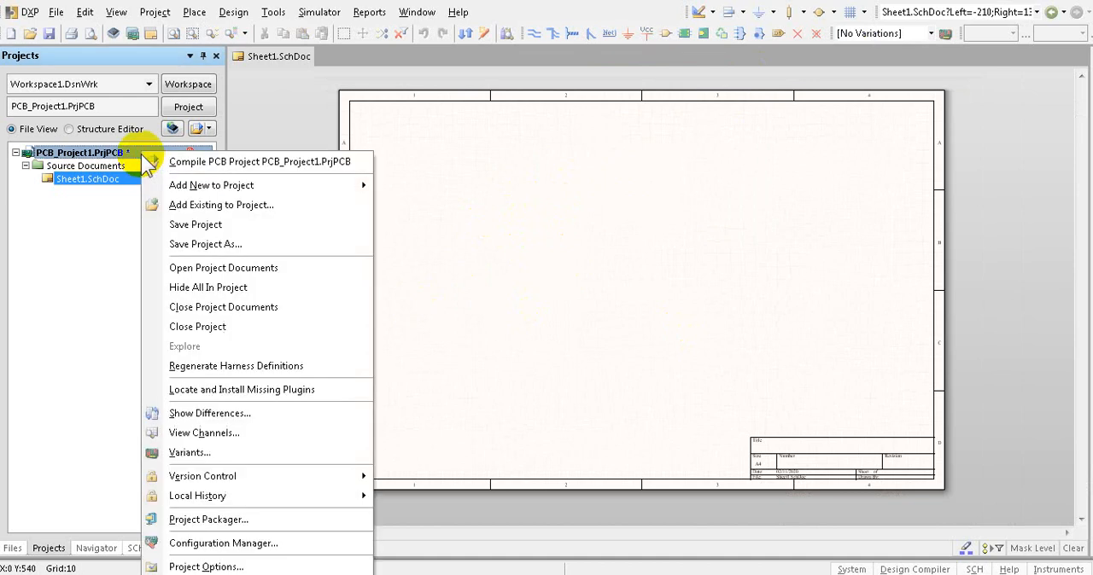
pyautogui.moveTo(276, 185)
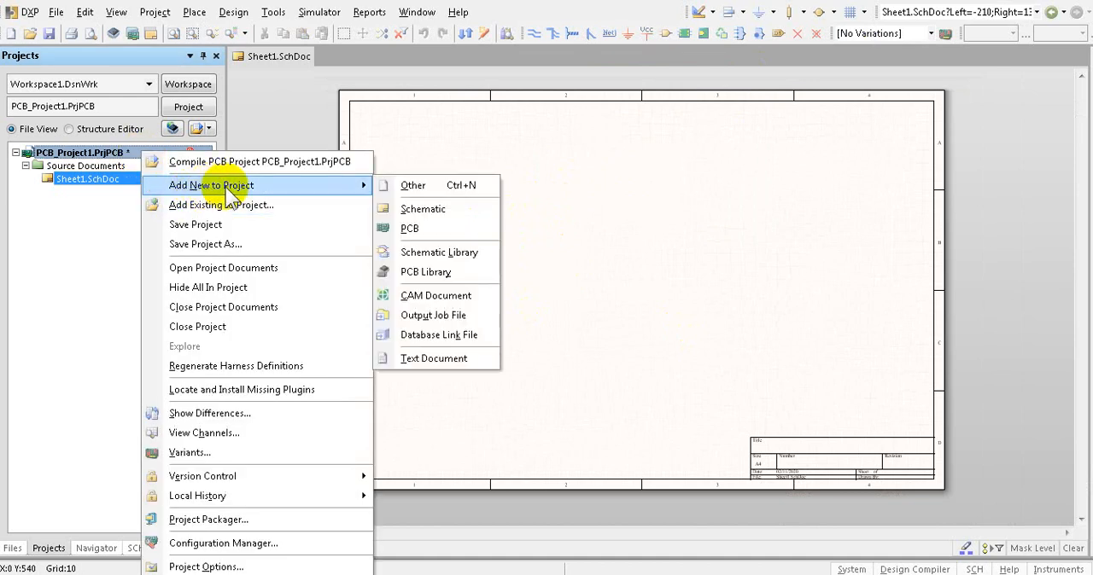
pyautogui.click(432, 230)
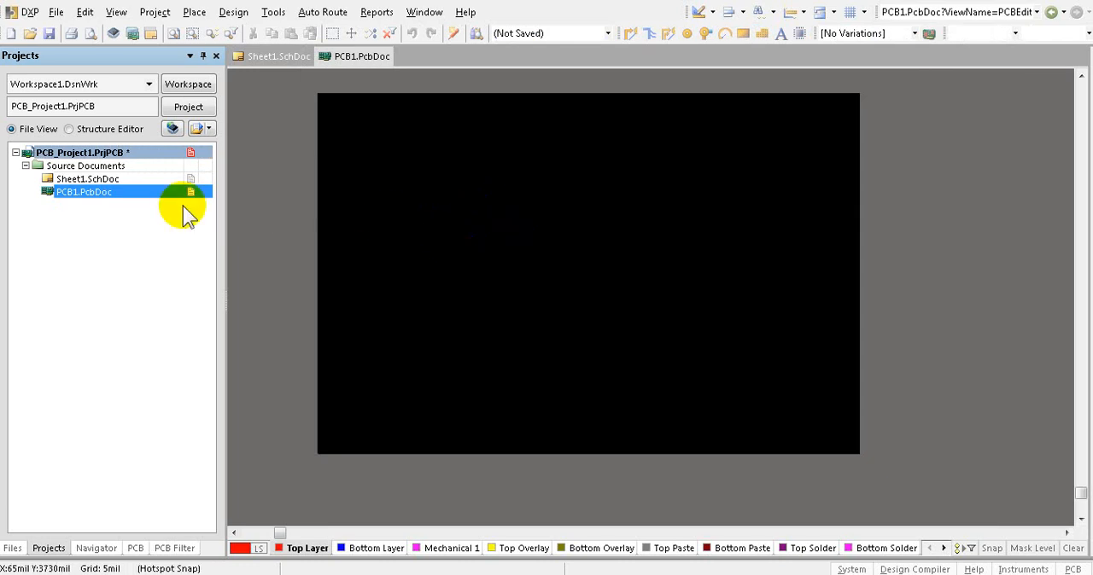
pyautogui.doubleClick(85, 179)
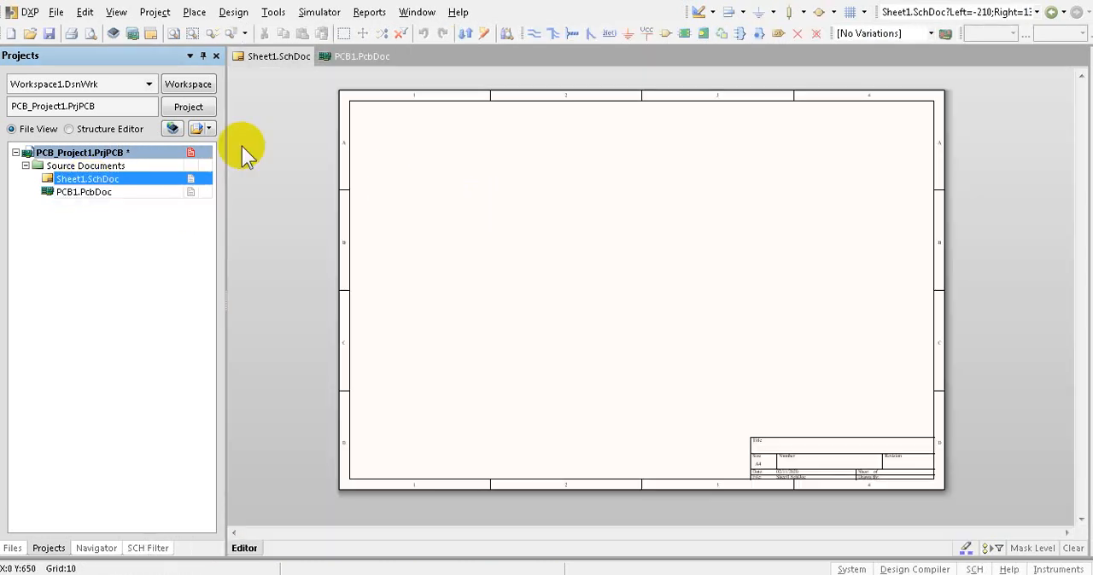
# - Start saving all documents and save the PCB document as blink in the PCB subfolder of the desktop folder PROYECTO BLINK
pyautogui.click(55, 12)
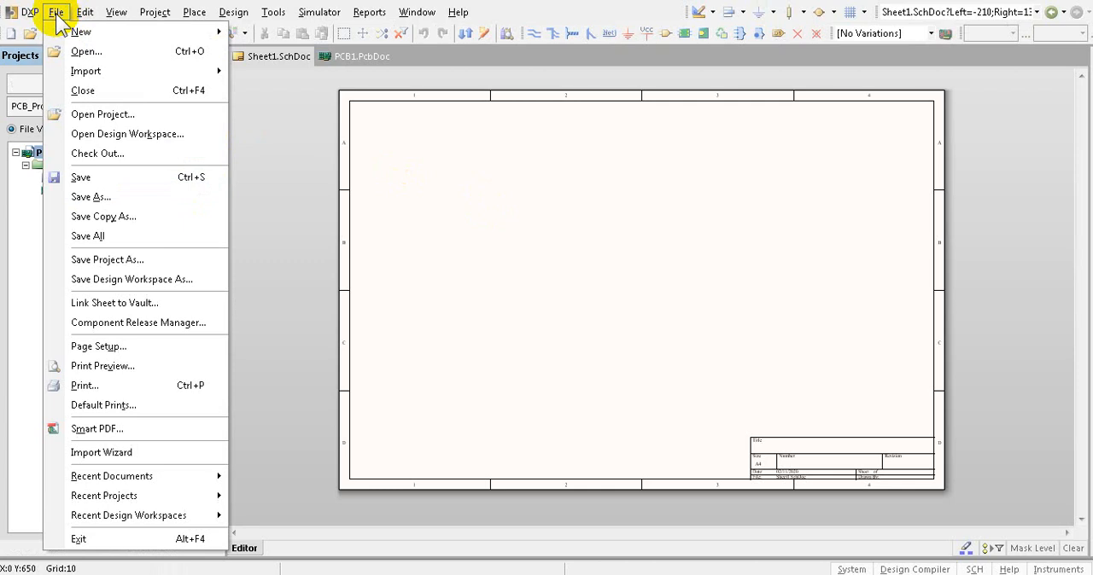
pyautogui.click(90, 237)
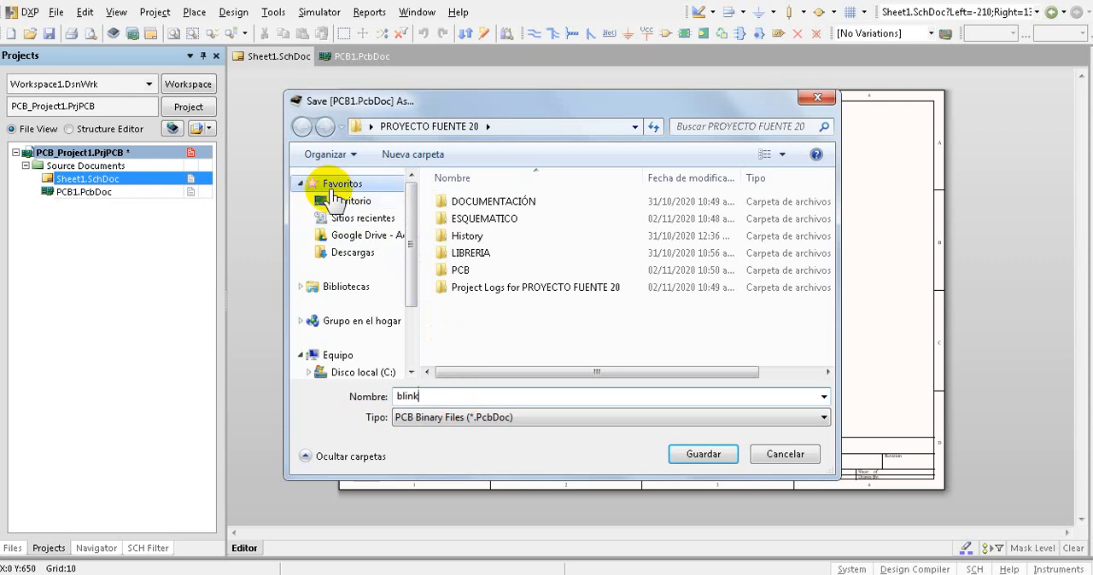
pyautogui.click(350, 202)
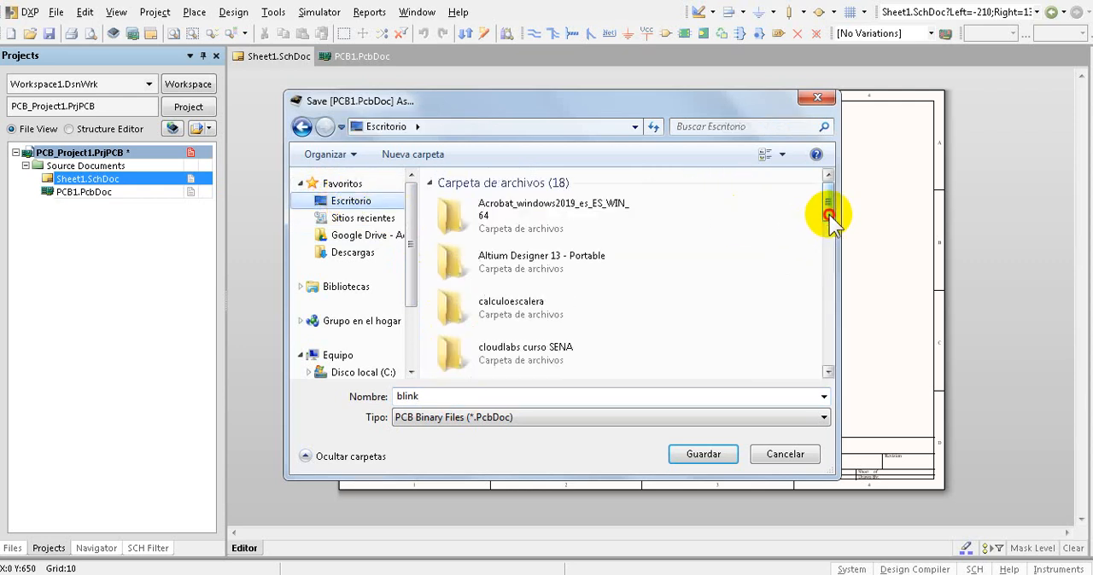
pyautogui.moveTo(828, 215); pyautogui.dragTo(827, 288)
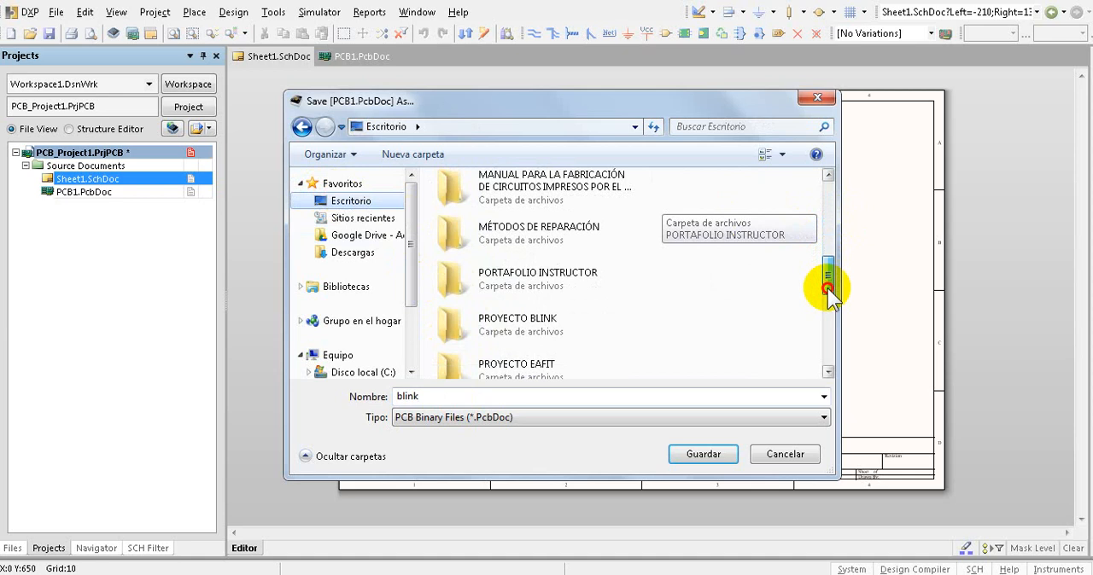
pyautogui.doubleClick(502, 321)
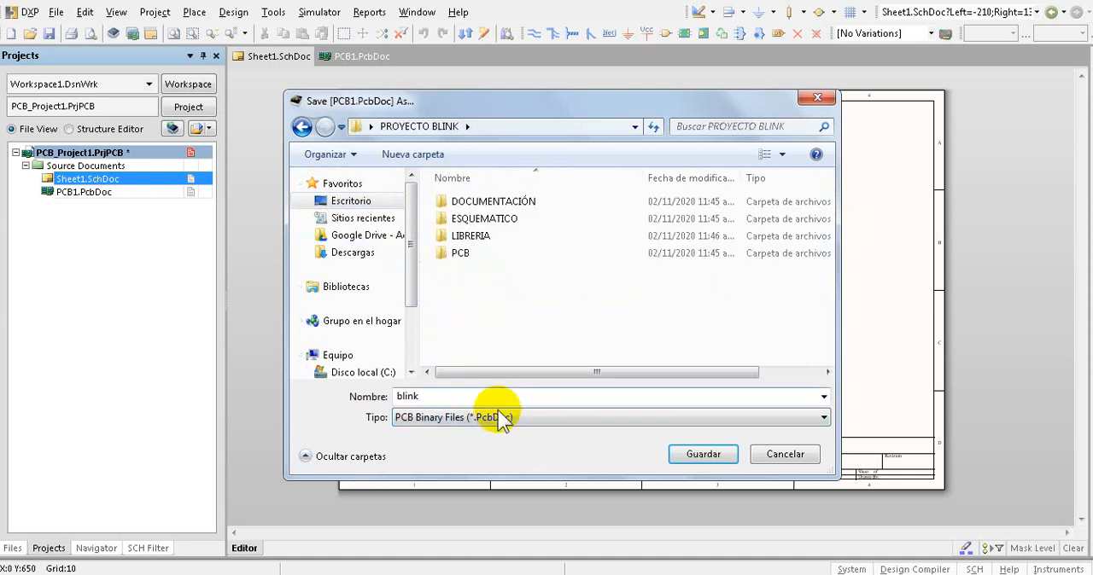
pyautogui.doubleClick(460, 254)
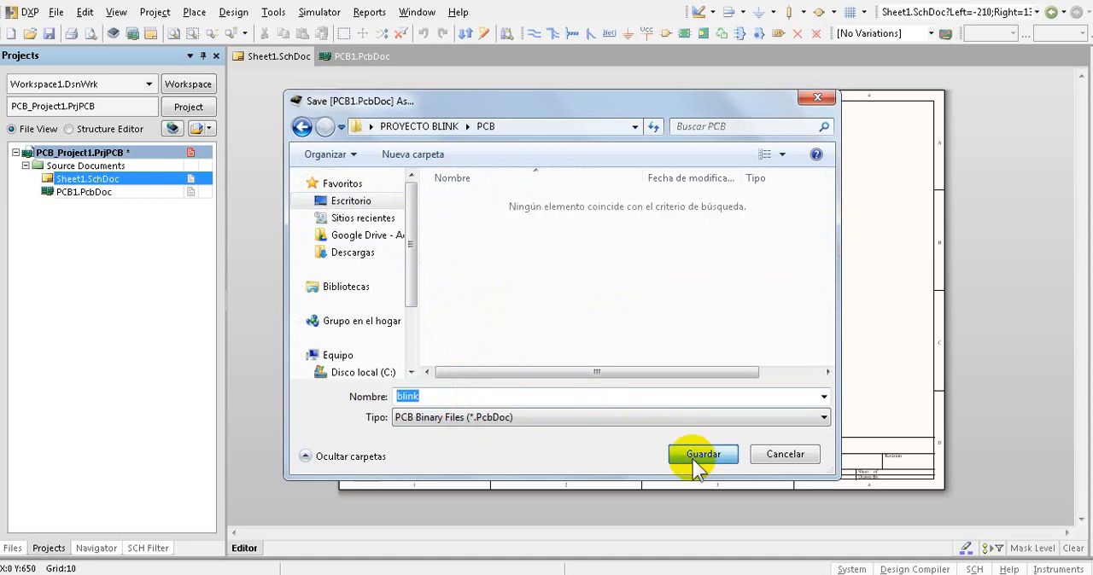
pyautogui.click(701, 455)
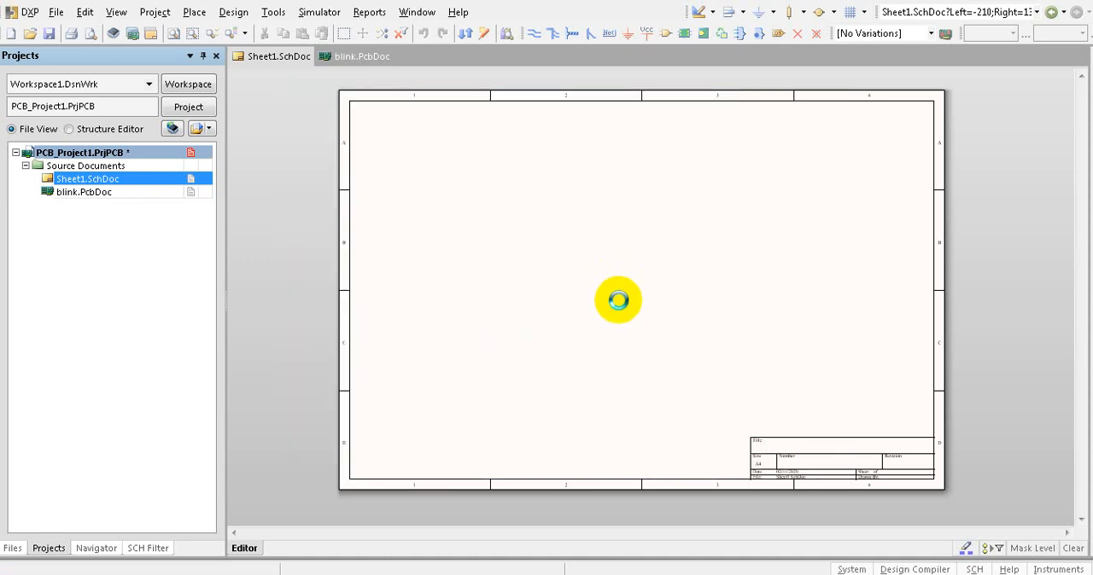
# - Save the schematic as blink in the ESQUEMATICO subfolder and the project as PROYECTO BLINK in the PROYECTO BLINK folder
pyautogui.hotkey('ctrl', 's')
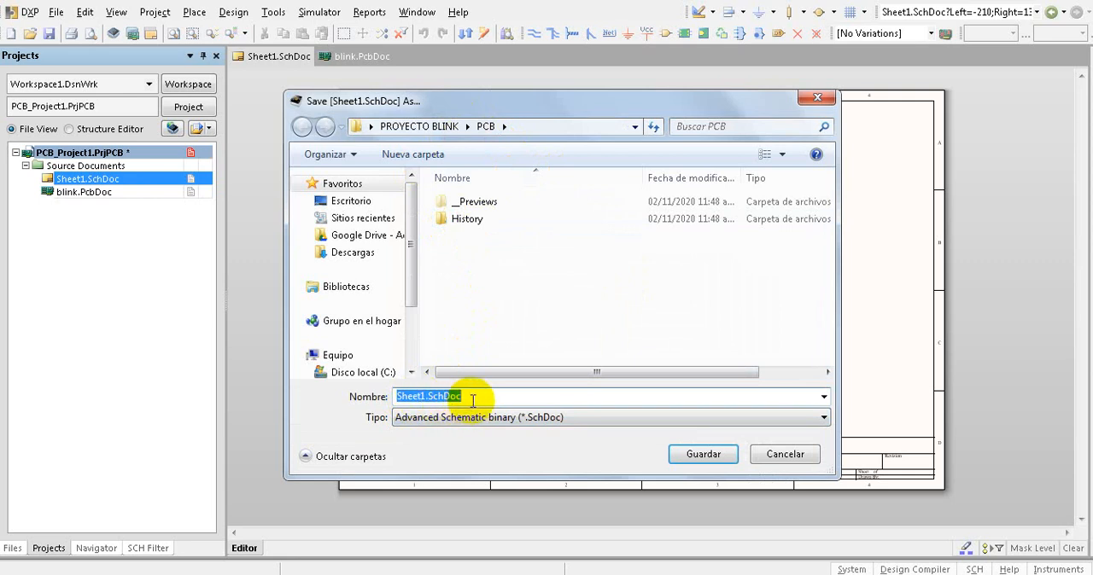
pyautogui.write('blink')
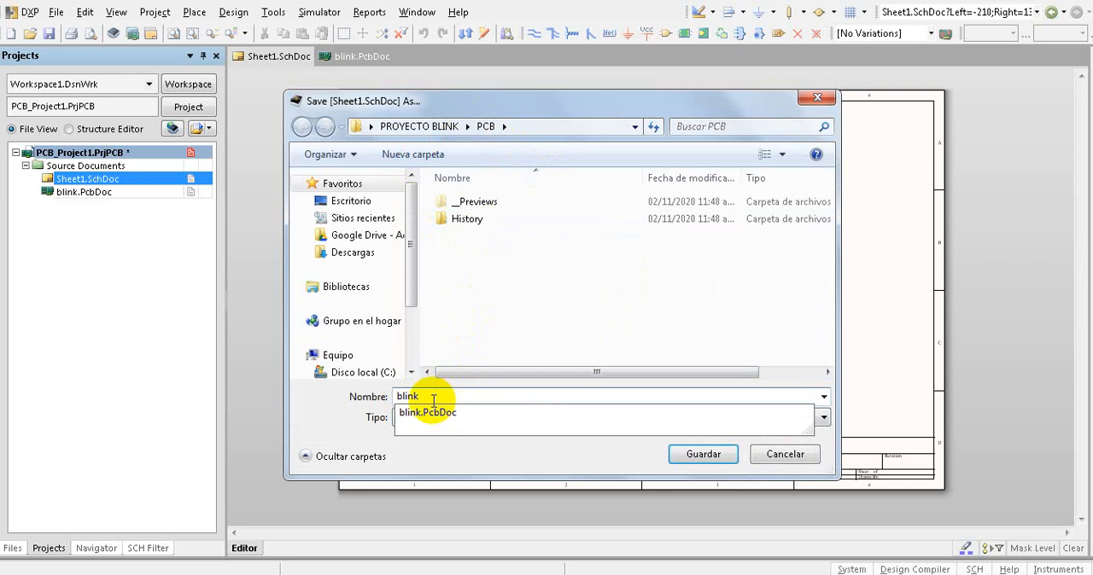
pyautogui.click(432, 130)
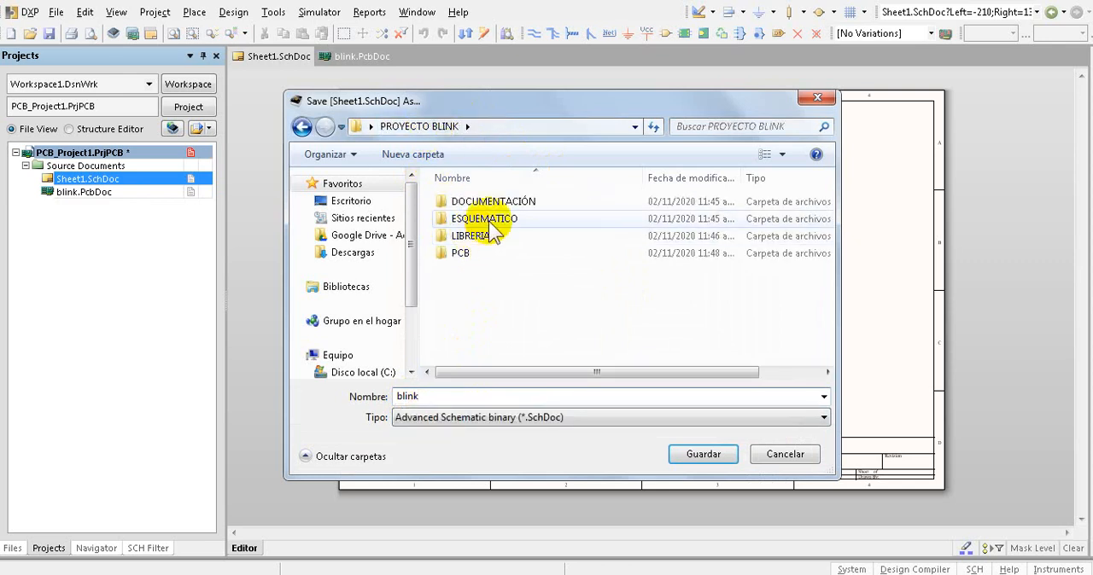
pyautogui.doubleClick(488, 220)
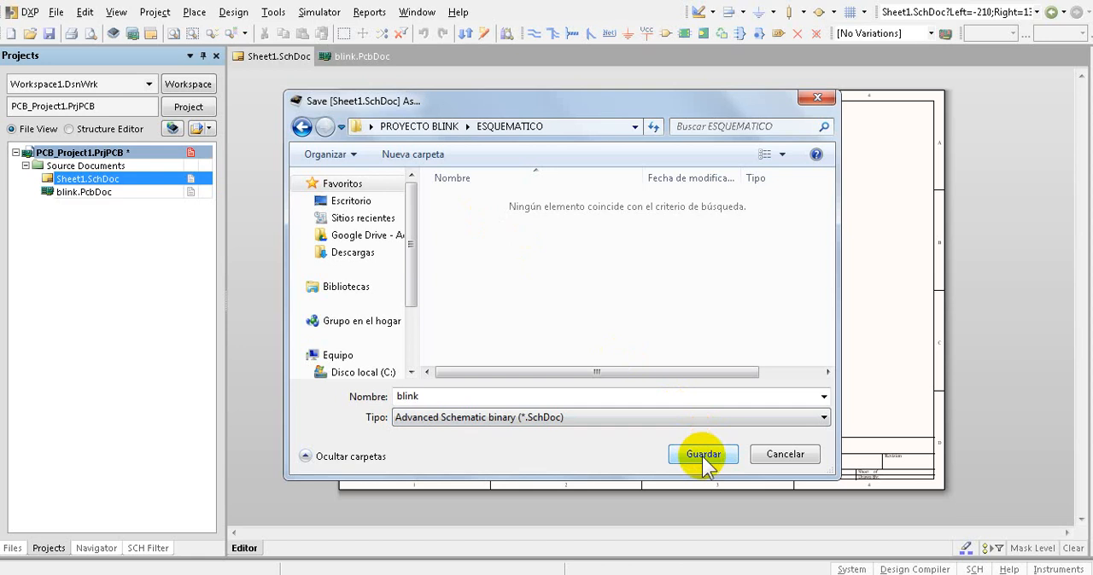
pyautogui.click(702, 456)
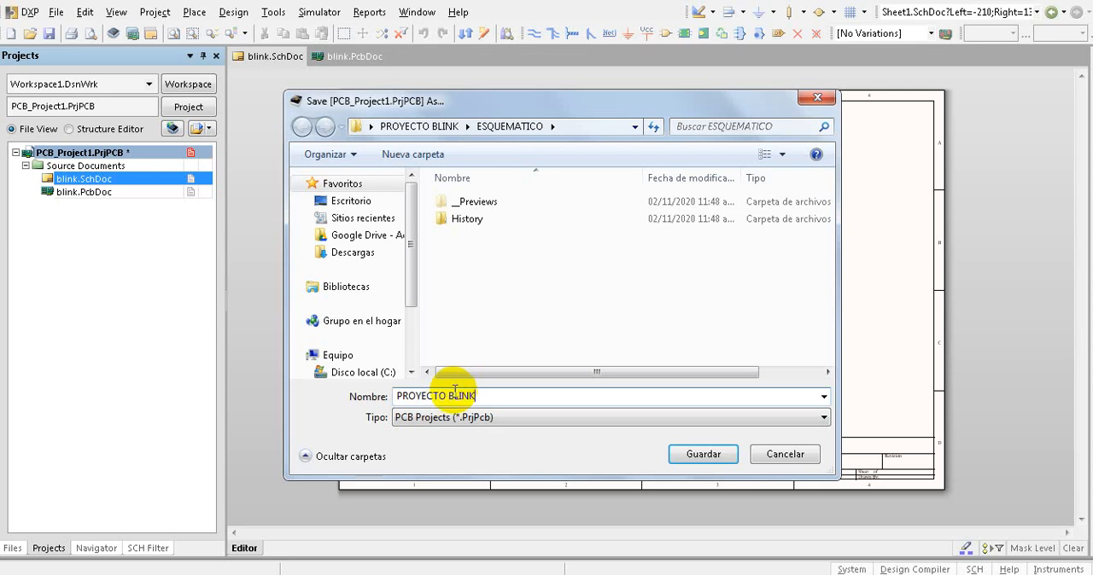
pyautogui.click(420, 127)
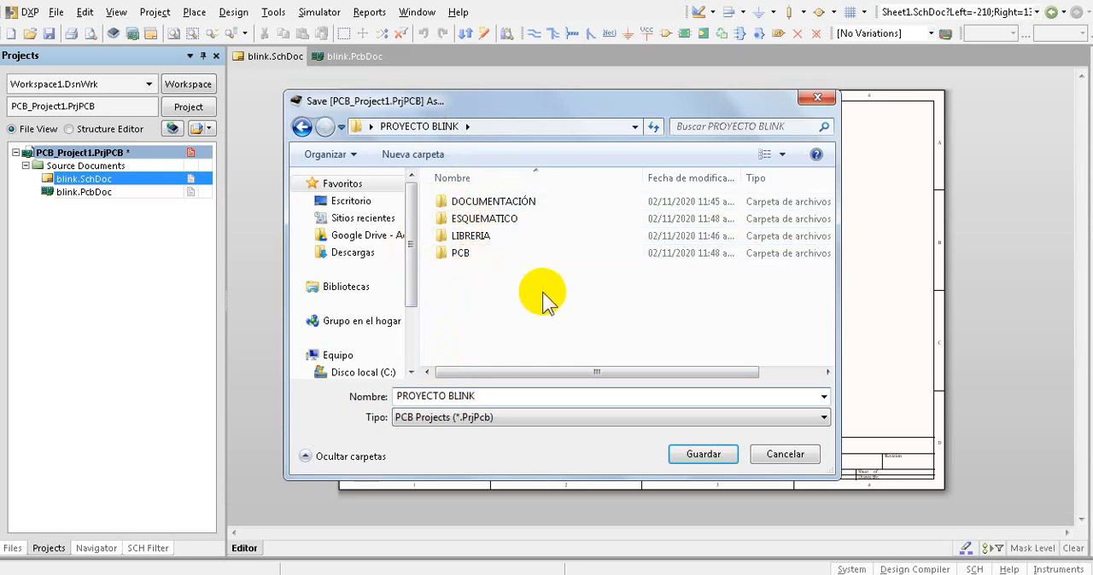
pyautogui.click(704, 455)
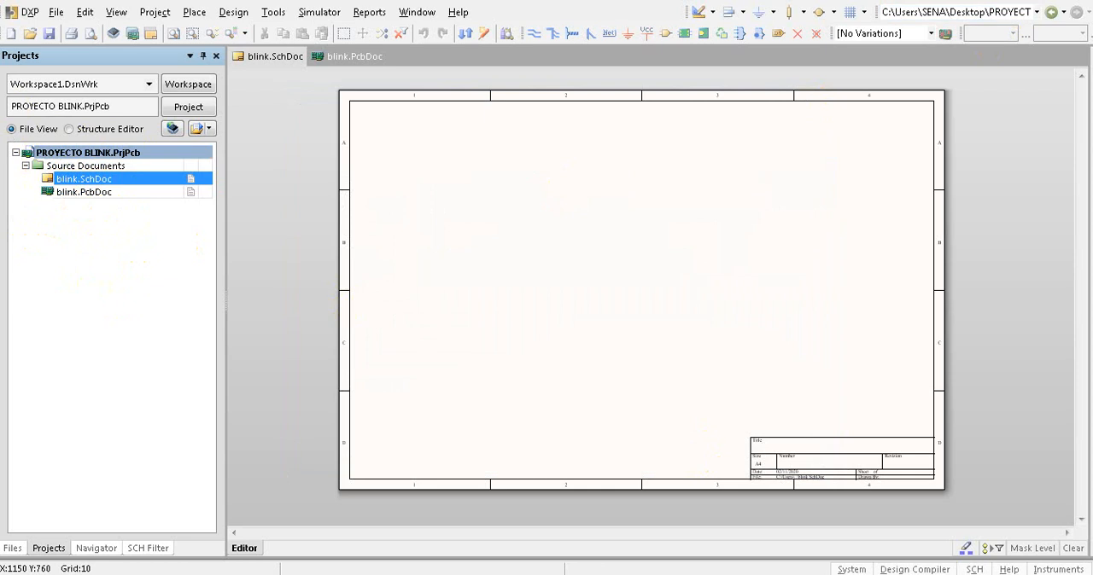
# - Open the LIBRERIA folder inside PROYECTO BLINK from the desktop and load all its library files into Altium Designer
pyautogui.click(1024, 2)
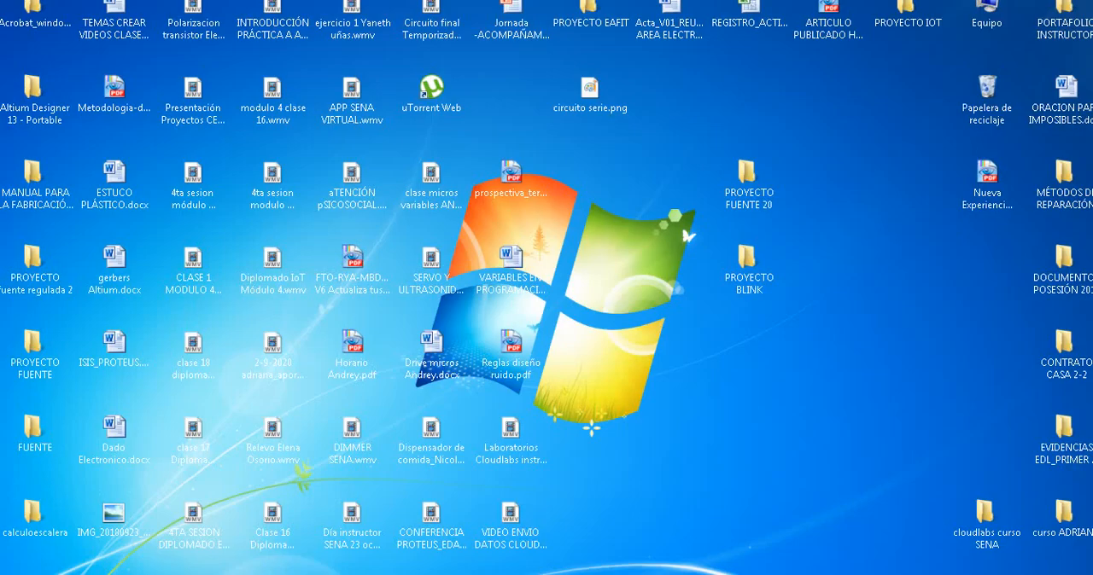
pyautogui.doubleClick(746, 252)
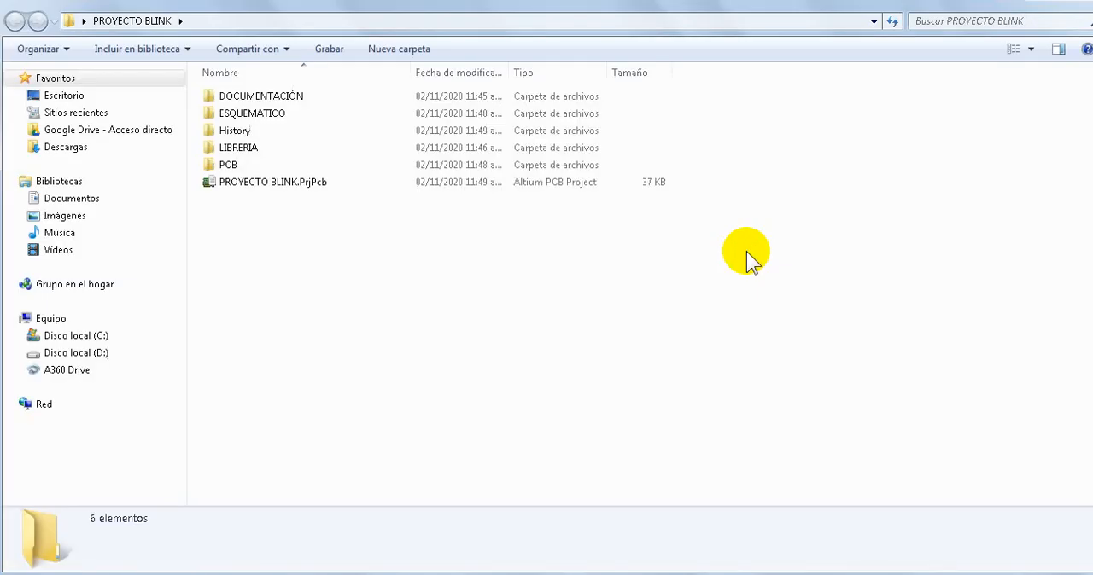
pyautogui.doubleClick(245, 149)
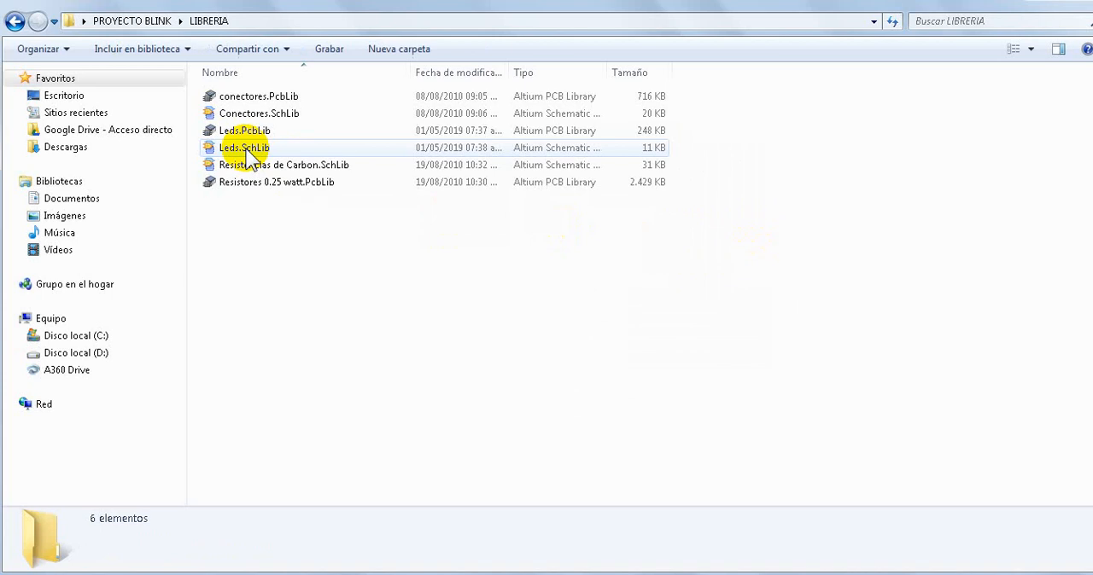
pyautogui.hotkey('ctrl', 'a')
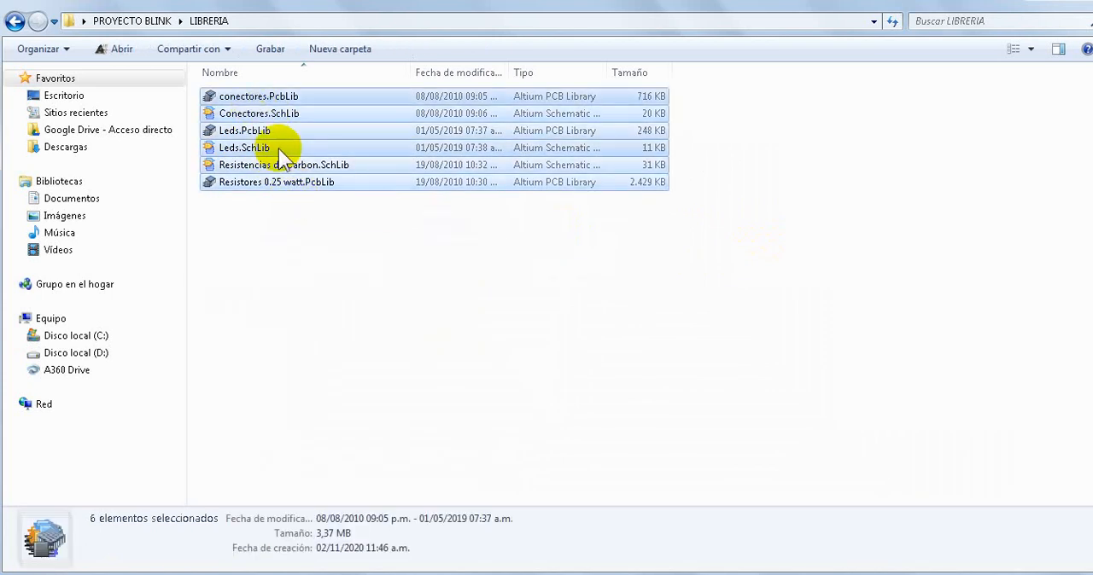
pyautogui.moveTo(278, 154); pyautogui.dragTo(87, 277)
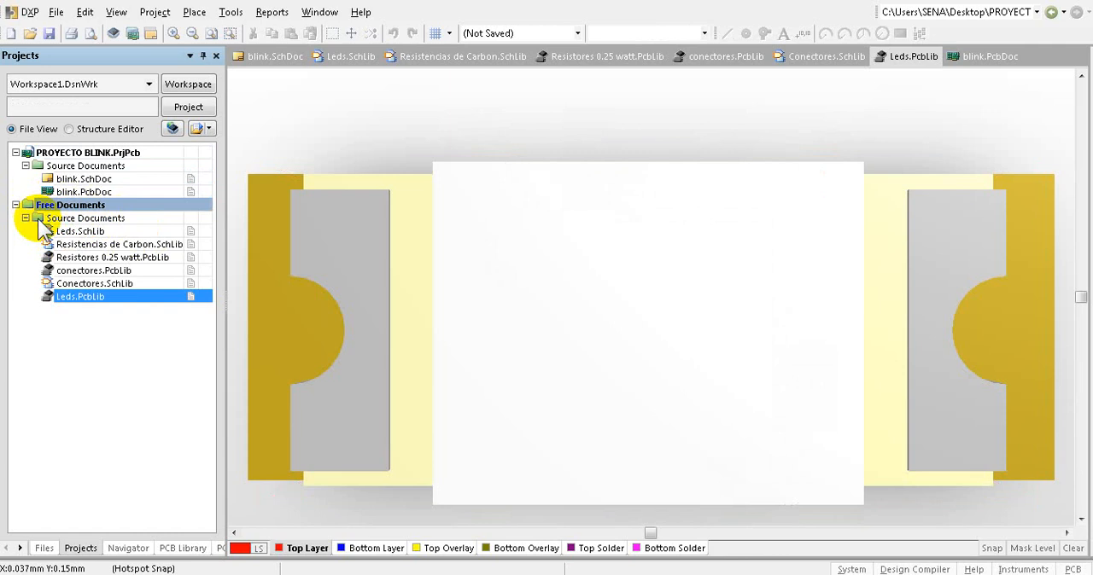
# - Move all the free library documents into the PROYECTO BLINK.PrjPcb project and save everything
pyautogui.moveTo(32, 224); pyautogui.dragTo(28, 181)
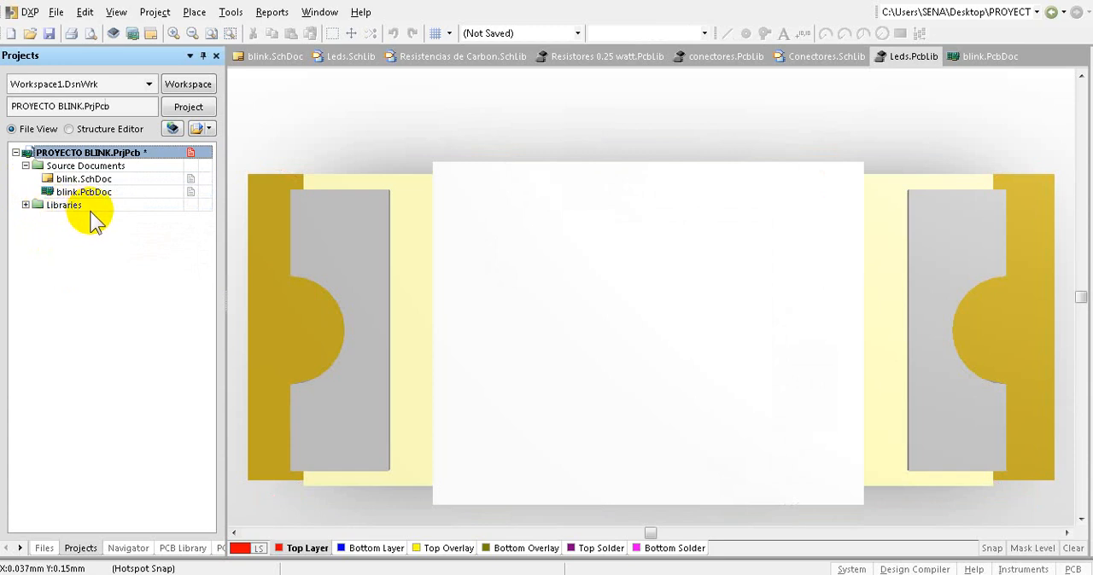
pyautogui.click(26, 206)
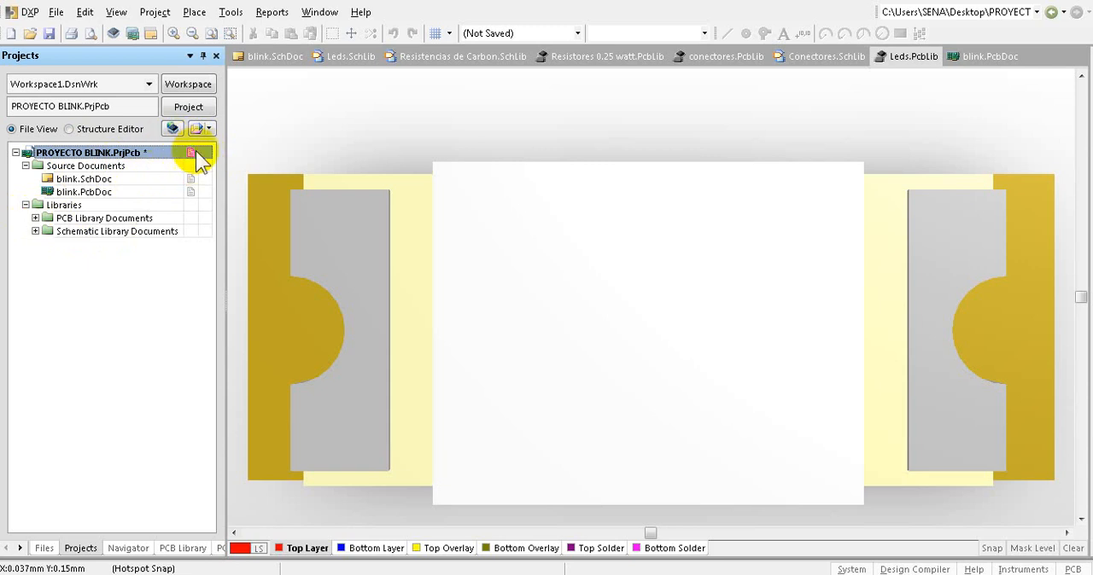
pyautogui.click(57, 13)
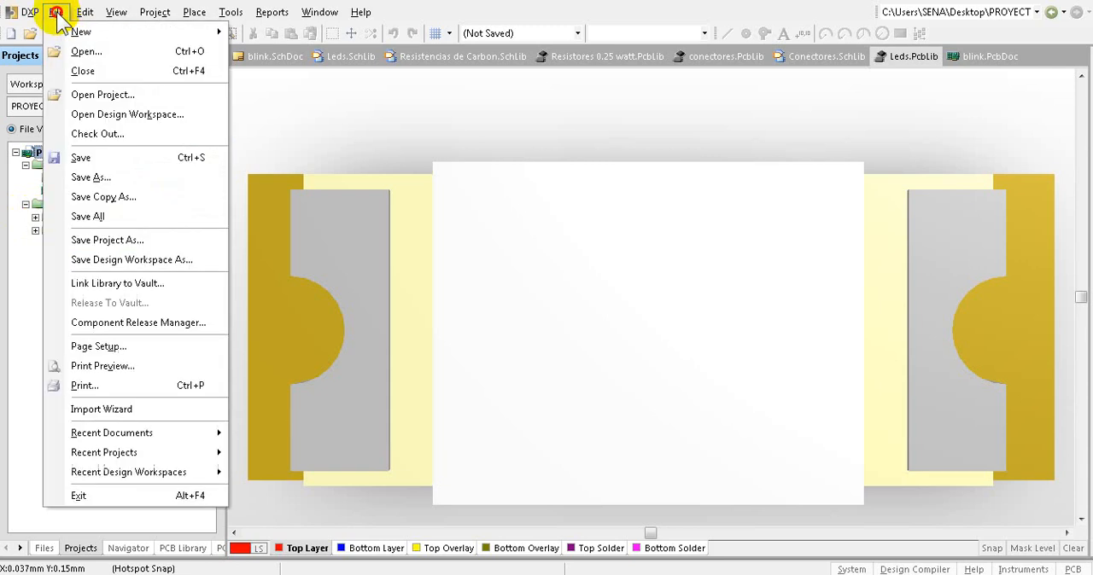
pyautogui.click(100, 218)
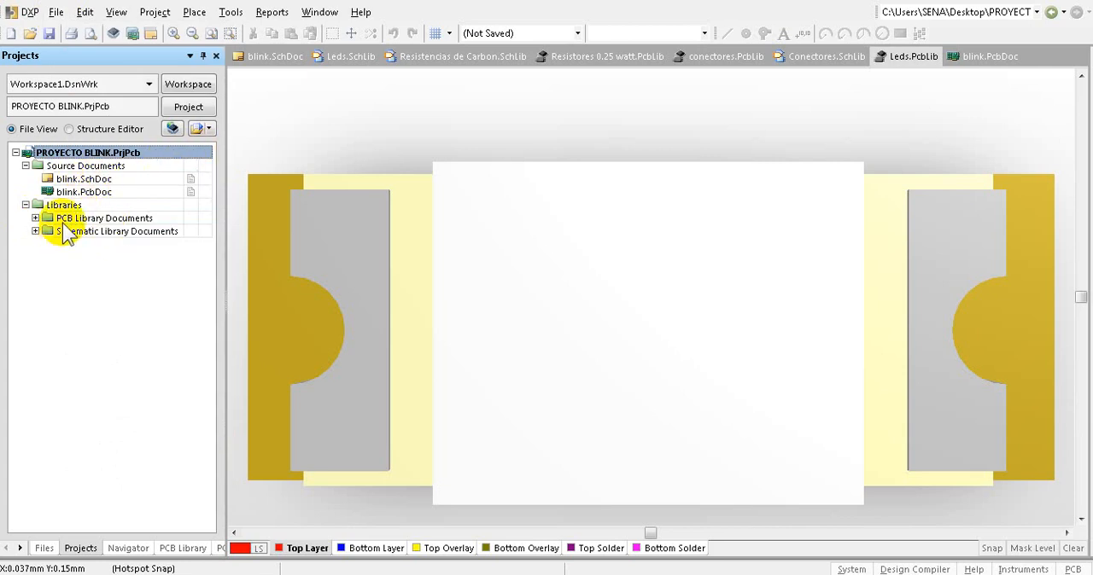
pyautogui.click(26, 204)
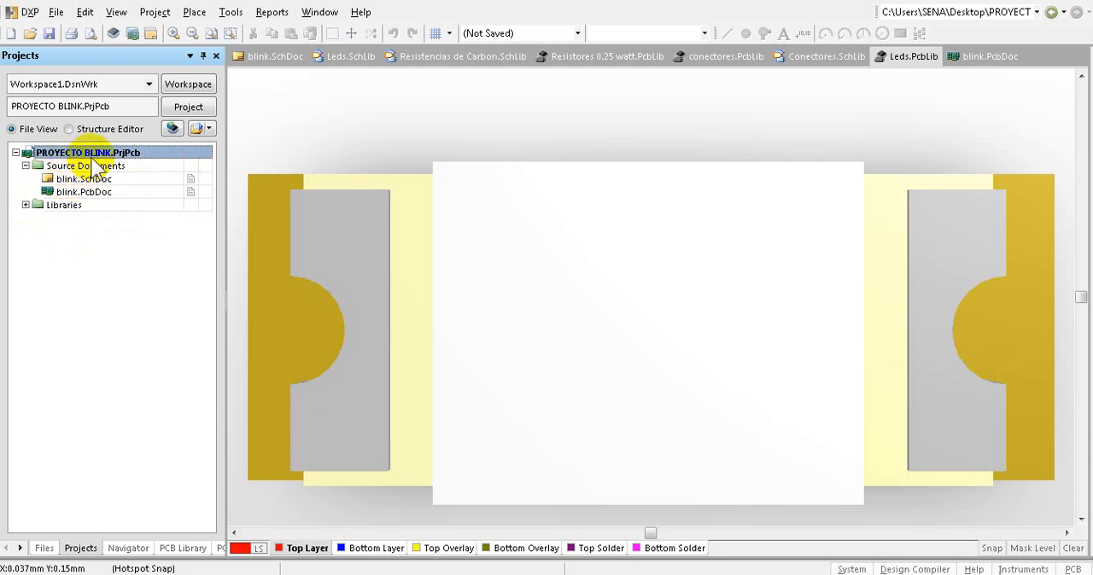
# - Close all six open LED, resistor and connector library documents, keeping blink.SchDoc and blink.PcbDoc open with the schematic active
pyautogui.rightClick(350, 65)
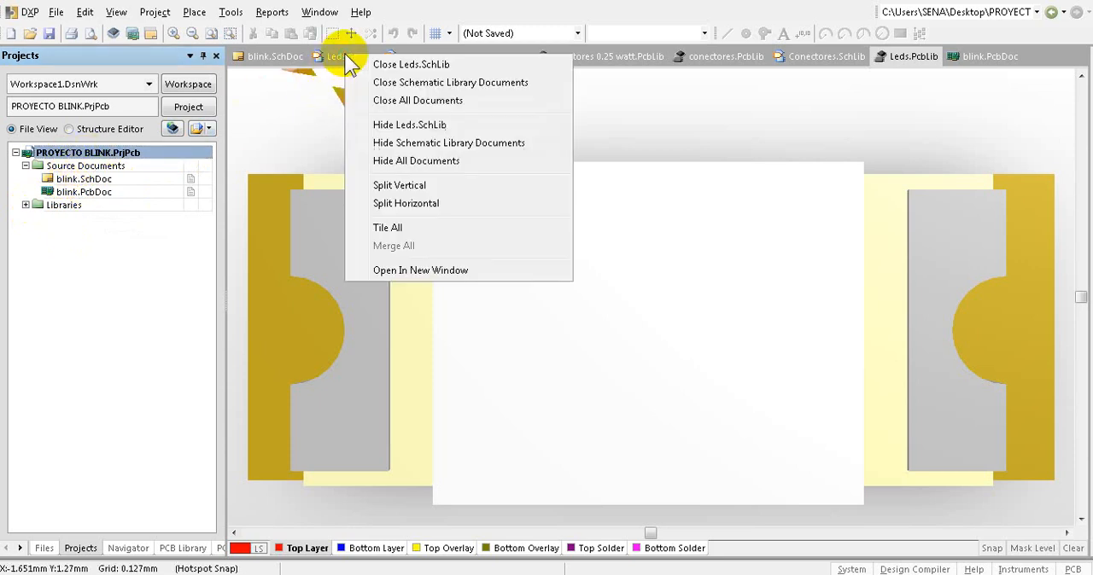
pyautogui.click(359, 62)
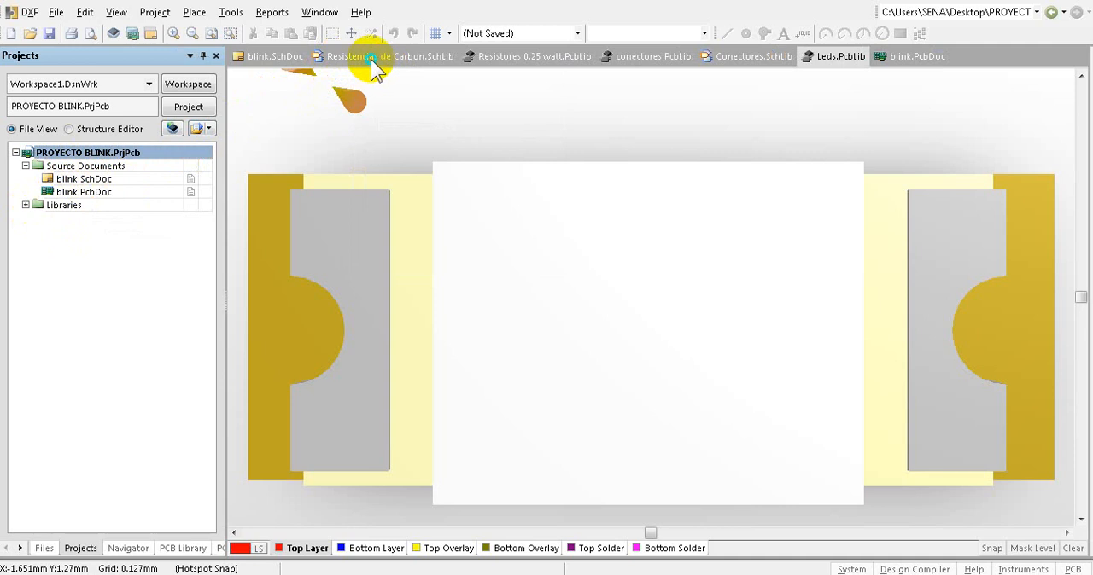
pyautogui.rightClick(370, 59)
pyautogui.click(409, 74)
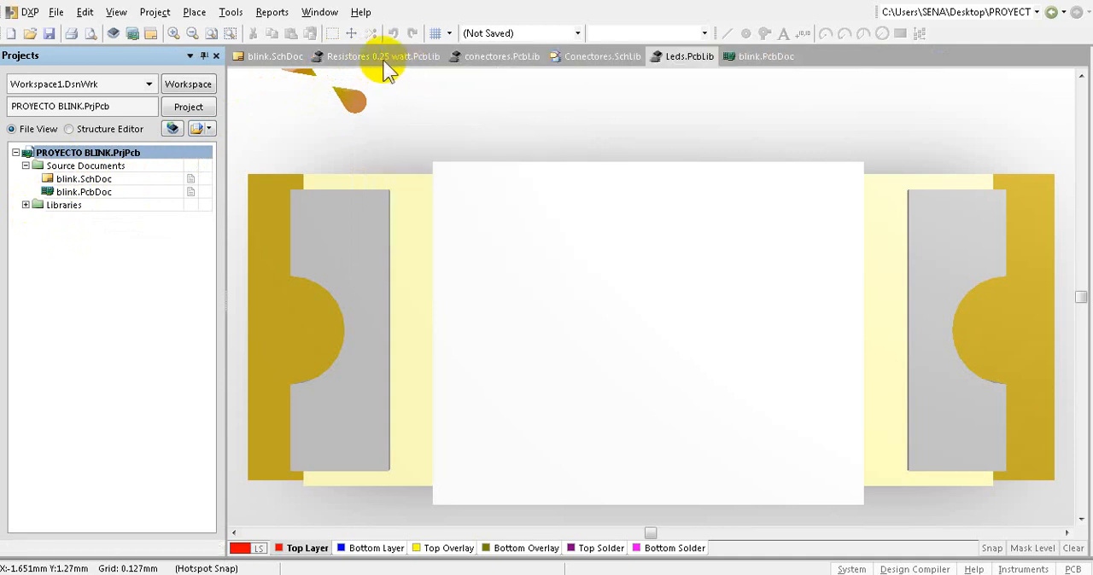
pyautogui.rightClick(386, 54)
pyautogui.click(413, 61)
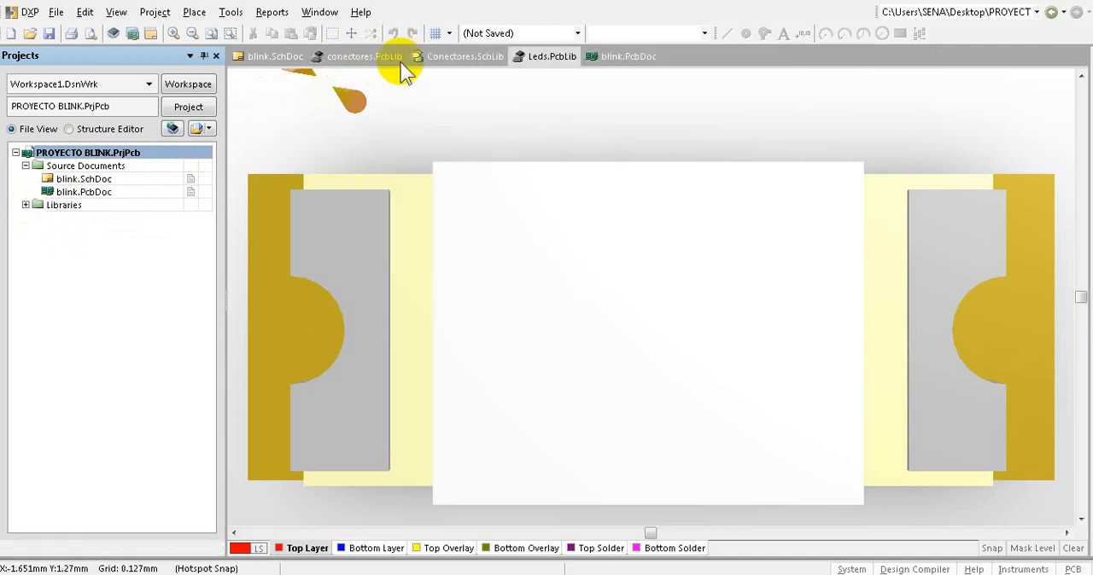
pyautogui.rightClick(380, 54)
pyautogui.click(388, 63)
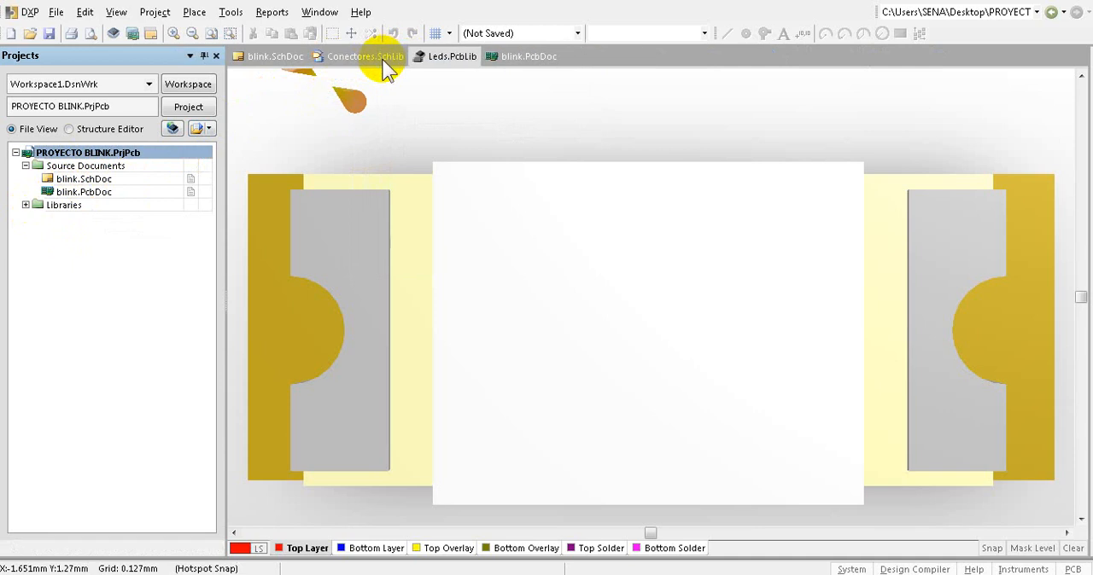
pyautogui.rightClick(384, 59)
pyautogui.click(414, 65)
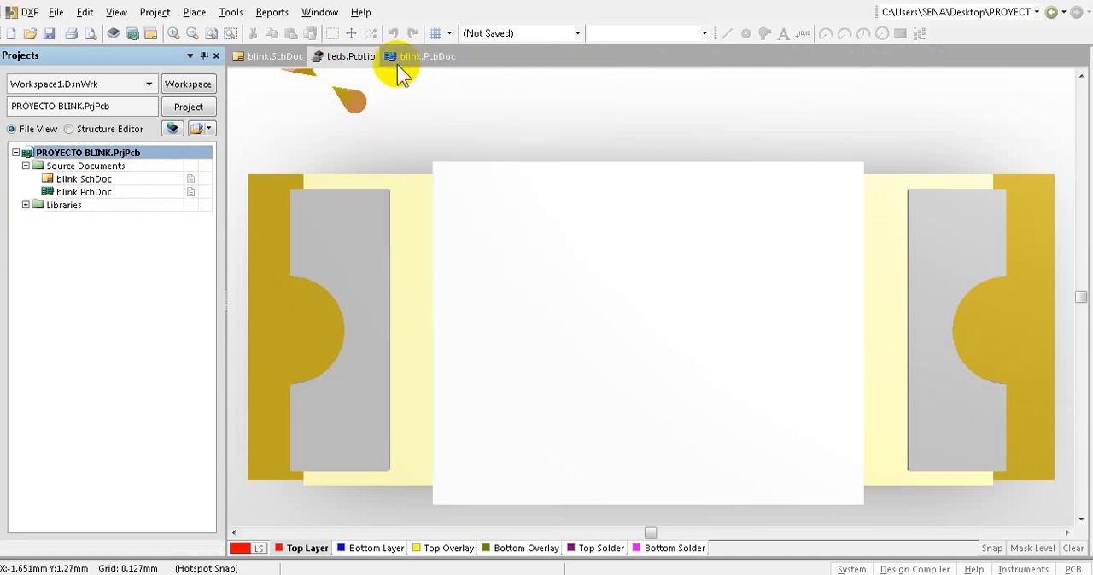
pyautogui.rightClick(359, 57)
pyautogui.click(395, 63)
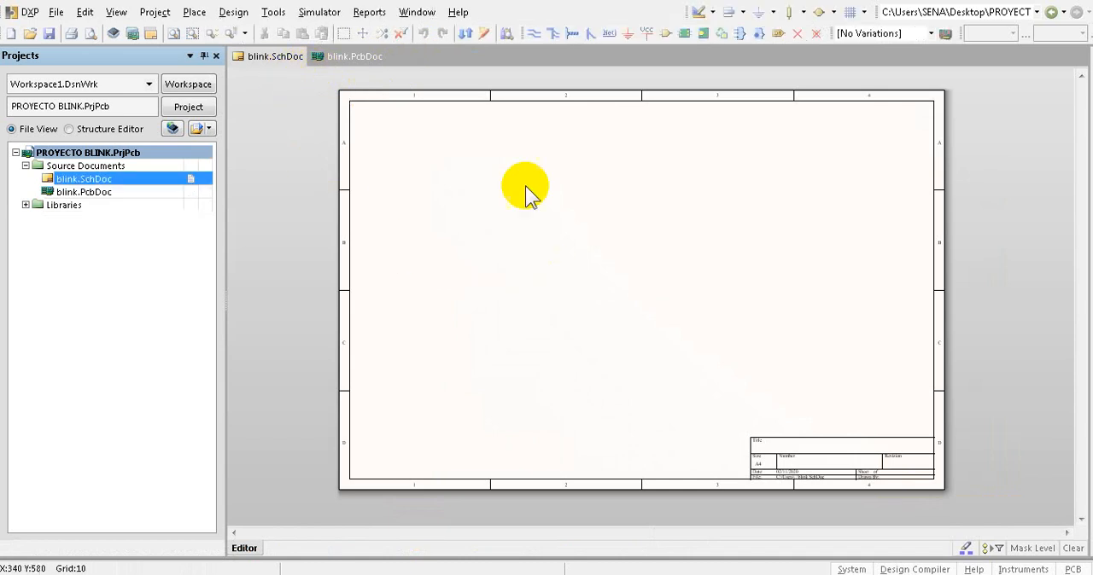
pyautogui.click(346, 56)
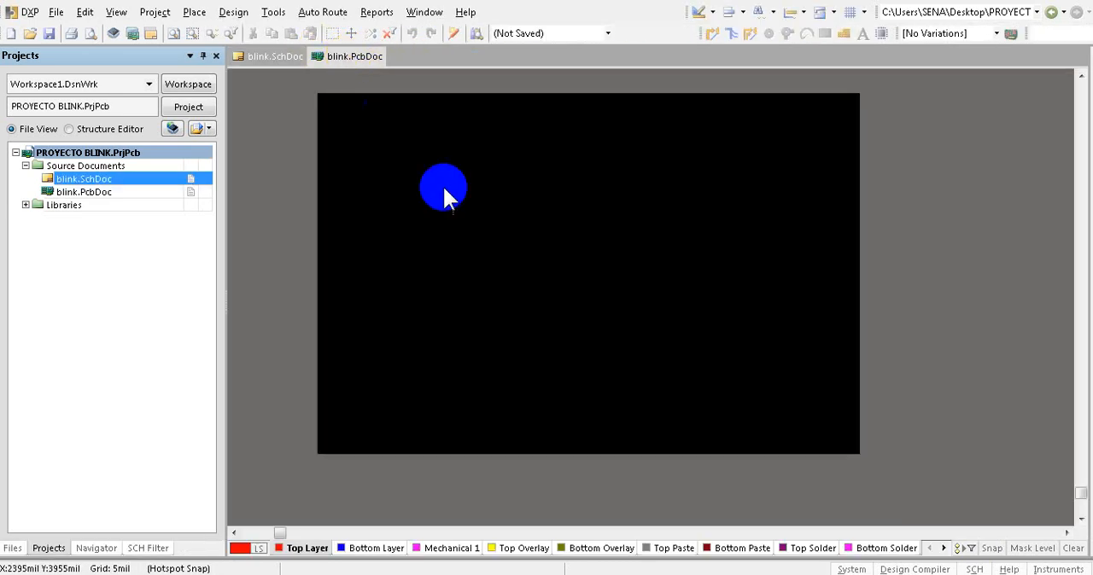
pyautogui.click(262, 58)
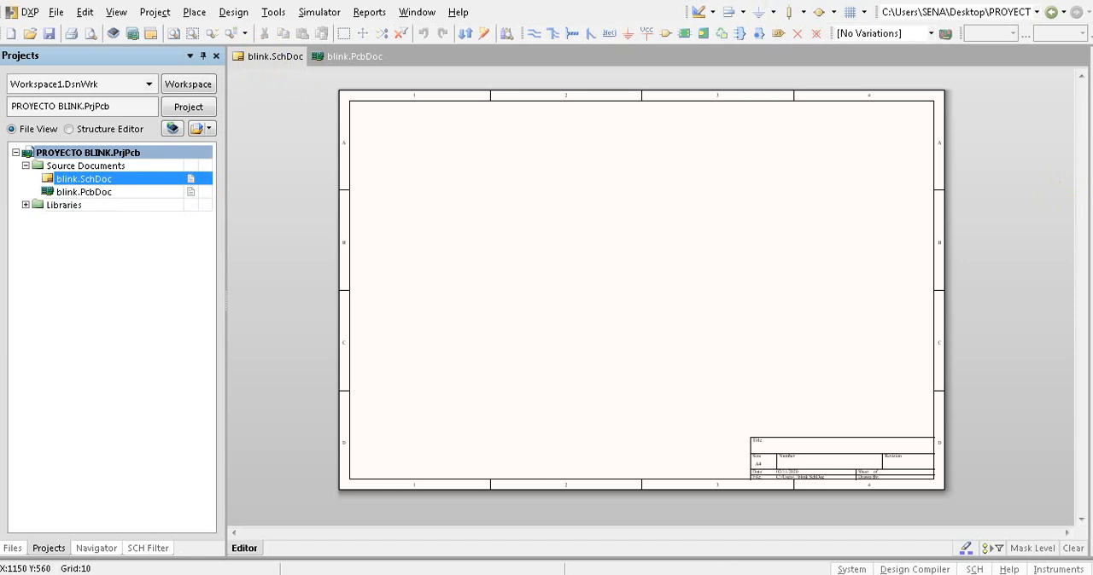
# - Choose Leds.SchLib as the active component library for the blink.SchDoc schematic
pyautogui.moveTo(1091, 166)
pyautogui.click(1056, 128)
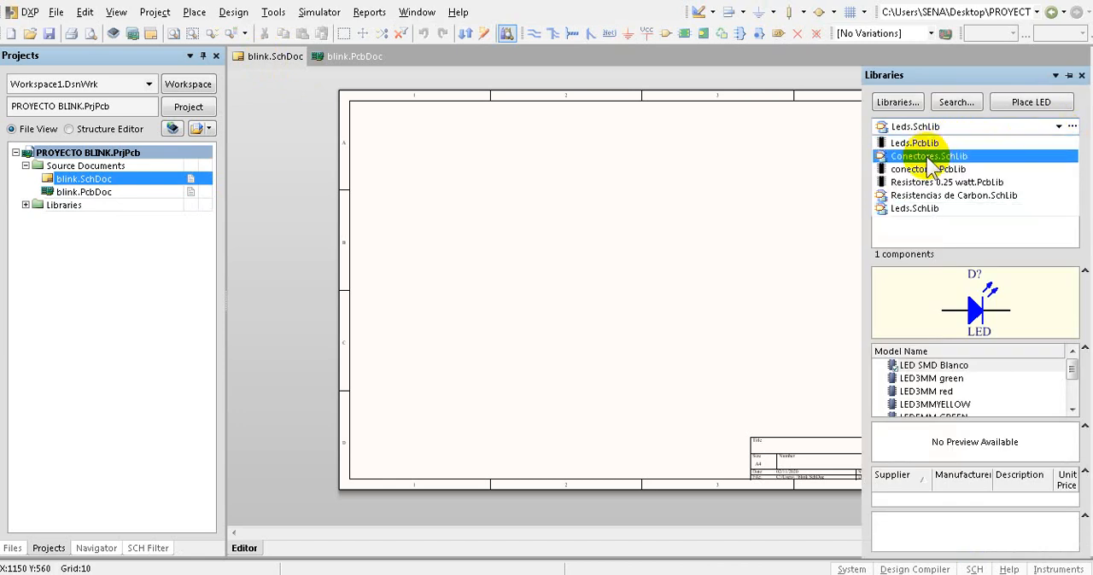
pyautogui.click(915, 209)
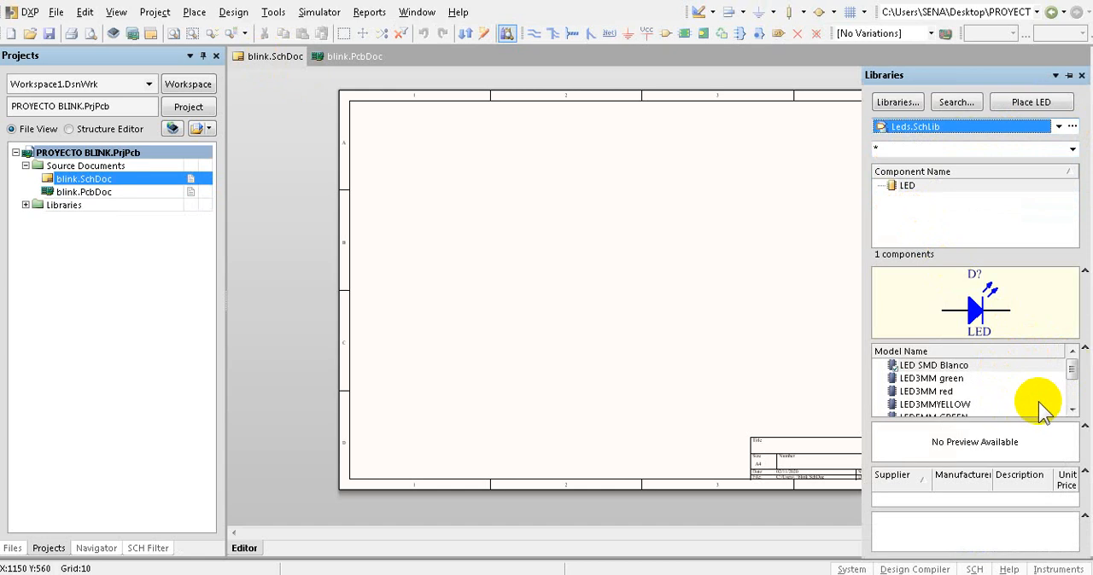
# - Examine the footprint models available for the LED component, from LED SMD Blanco to LED8MM YELLOW
pyautogui.moveTo(1072, 370); pyautogui.dragTo(1072, 377)
pyautogui.click(928, 378)
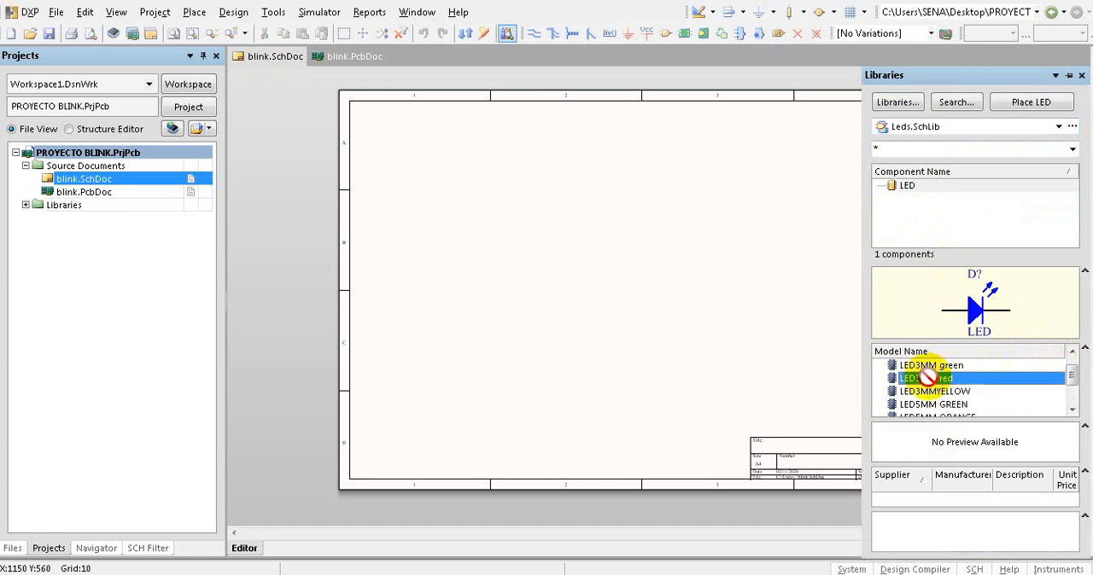
pyautogui.click(930, 392)
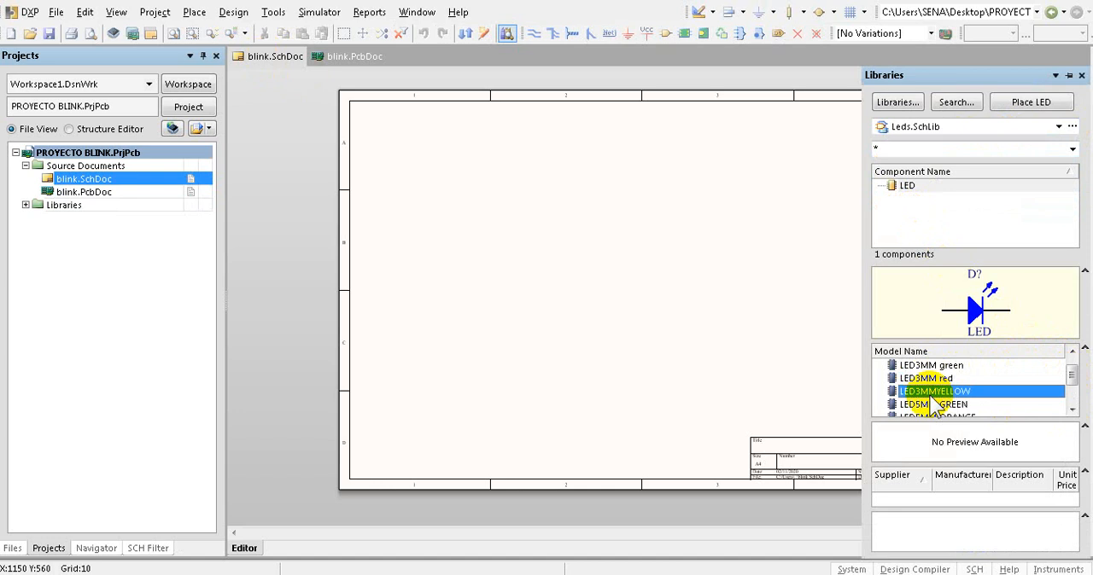
pyautogui.click(931, 405)
pyautogui.click(1071, 409)
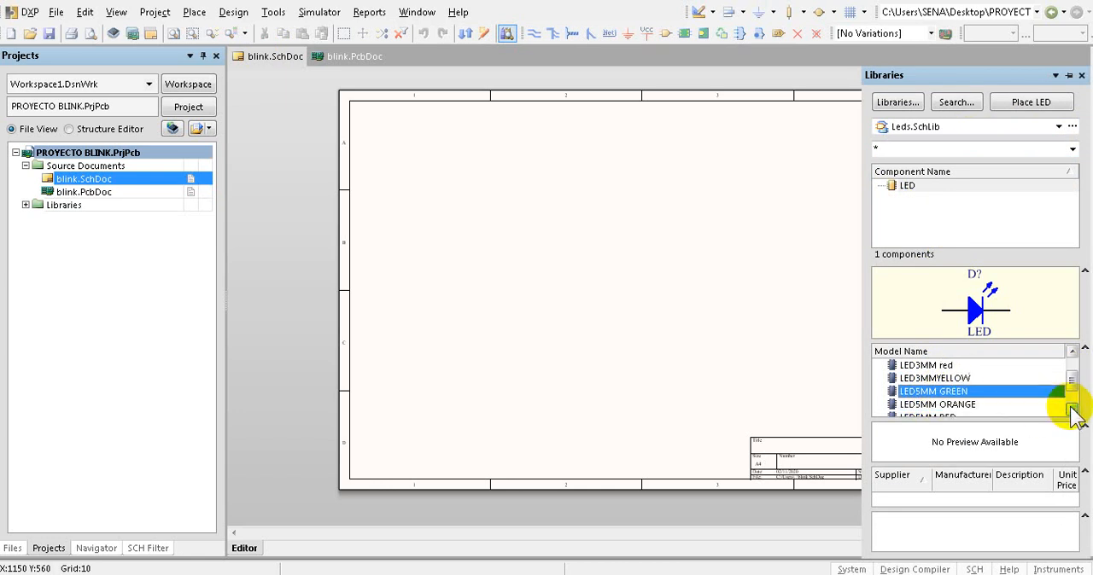
pyautogui.click(1071, 410)
pyautogui.click(1071, 410)
pyautogui.click(916, 393)
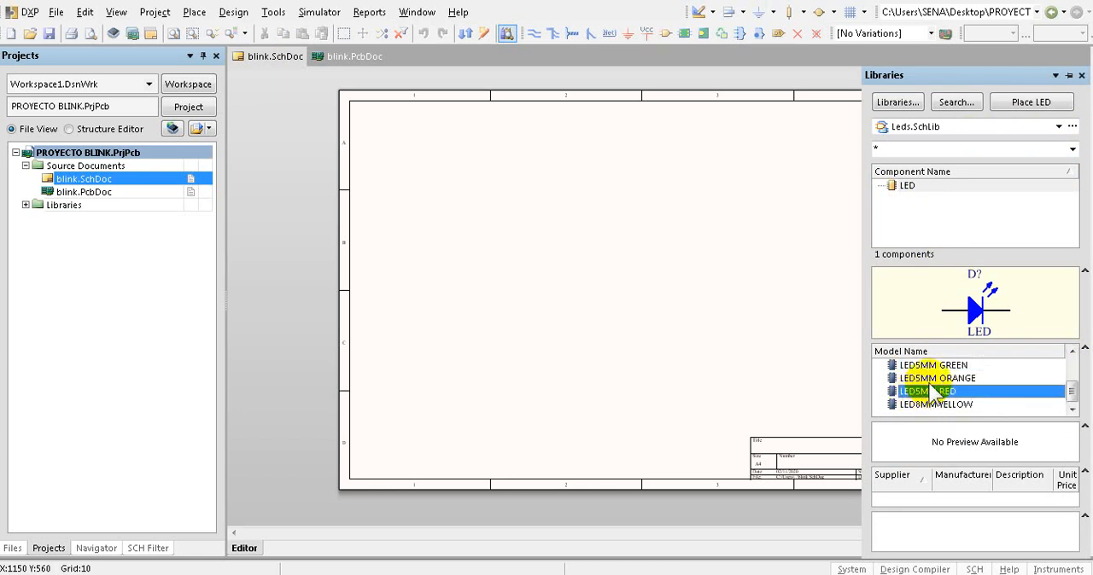
pyautogui.click(929, 404)
pyautogui.moveTo(1068, 394); pyautogui.dragTo(1077, 367)
pyautogui.click(929, 367)
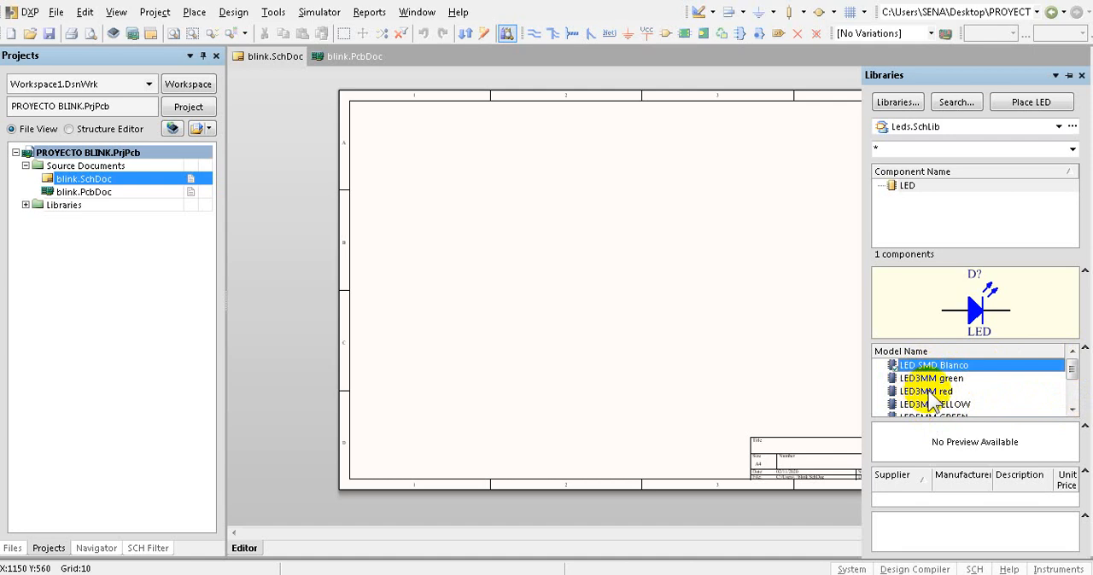
# - Select the LED3MM red model and place the LED component in the upper middle of the schematic sheet
pyautogui.click(929, 392)
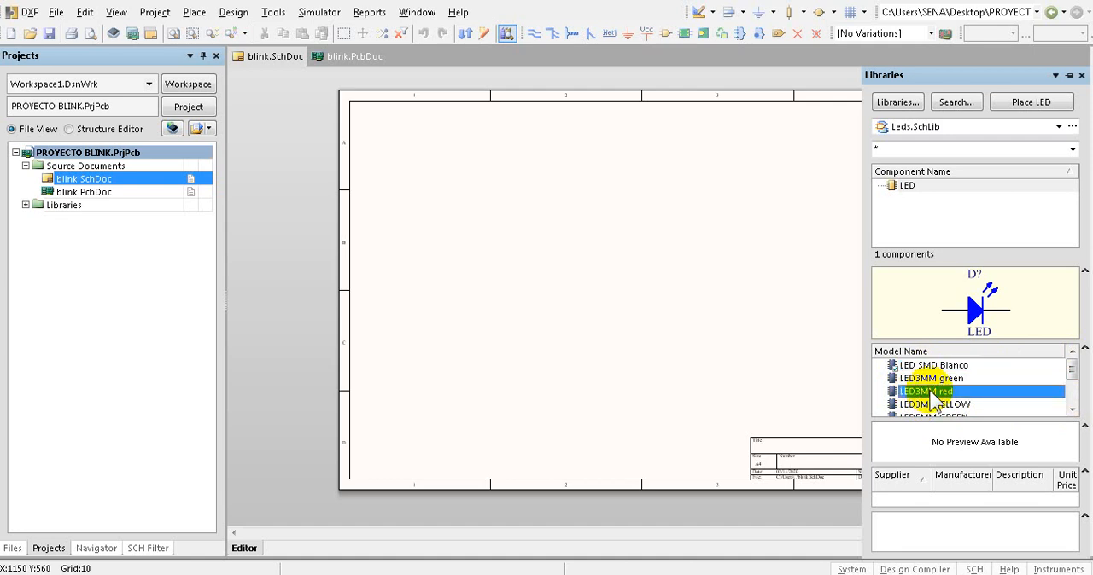
pyautogui.moveTo(905, 189); pyautogui.dragTo(618, 196)
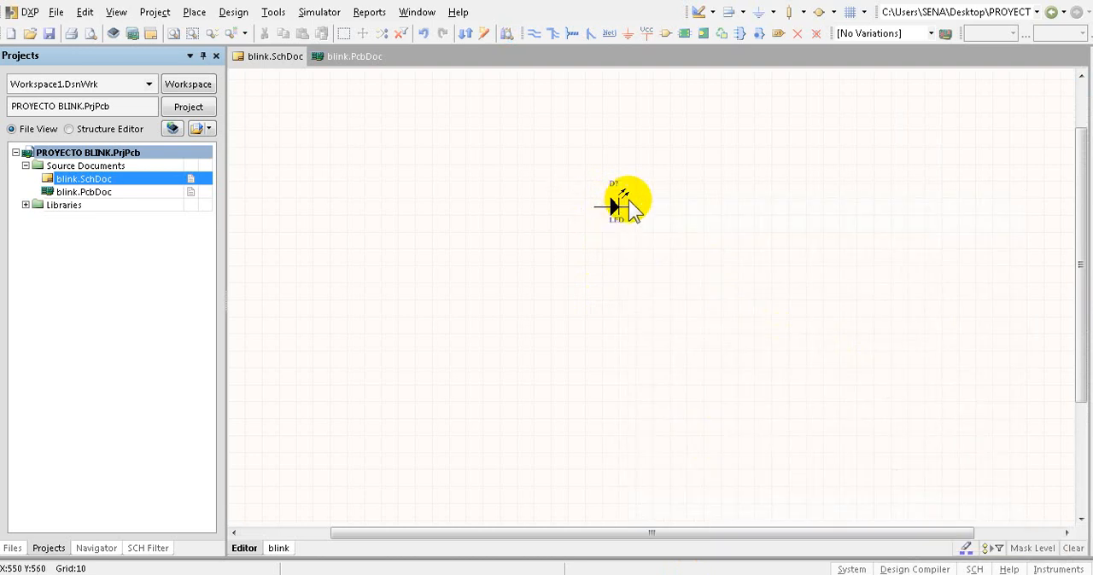
pyautogui.keyDown('ctrl'); pyautogui.scroll(4, 616, 204); pyautogui.keyUp('ctrl')
pyautogui.keyDown('ctrl'); pyautogui.scroll(-4, 600, 210); pyautogui.keyUp('ctrl')
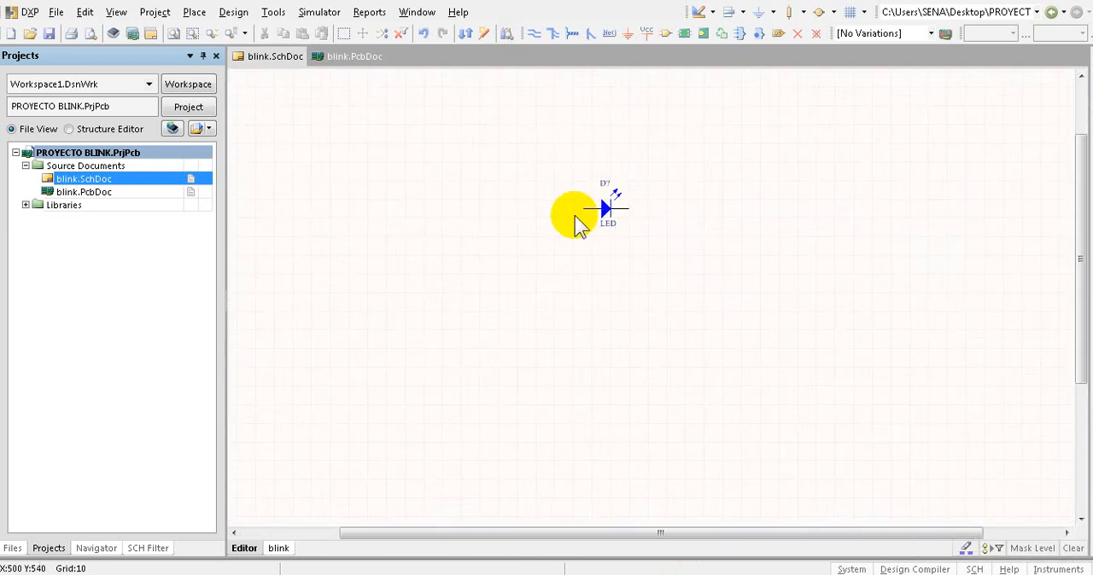
pyautogui.keyDown('ctrl'); pyautogui.scroll(-3, 576, 224); pyautogui.keyUp('ctrl')
pyautogui.keyDown('ctrl'); pyautogui.scroll(3, 569, 224); pyautogui.keyUp('ctrl')
pyautogui.keyDown('ctrl'); pyautogui.scroll(-3, 592, 215); pyautogui.keyUp('ctrl')
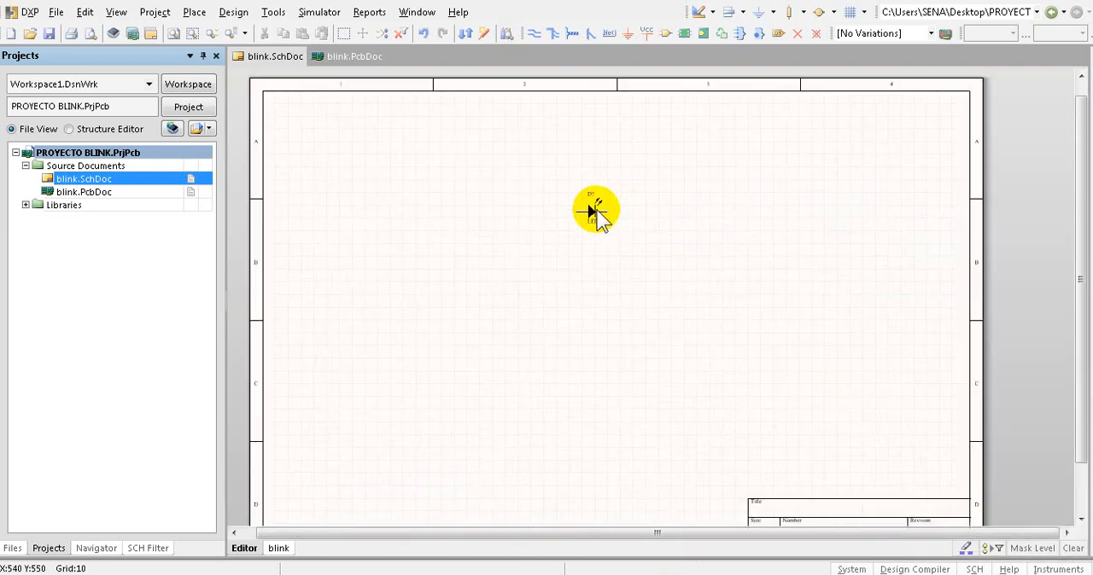
# - Place a Resistor 1/4 watt from Resistencias de Carbon.SchLib with the 220 Ohm model, in line with the LED on its left
pyautogui.moveTo(1086, 209)
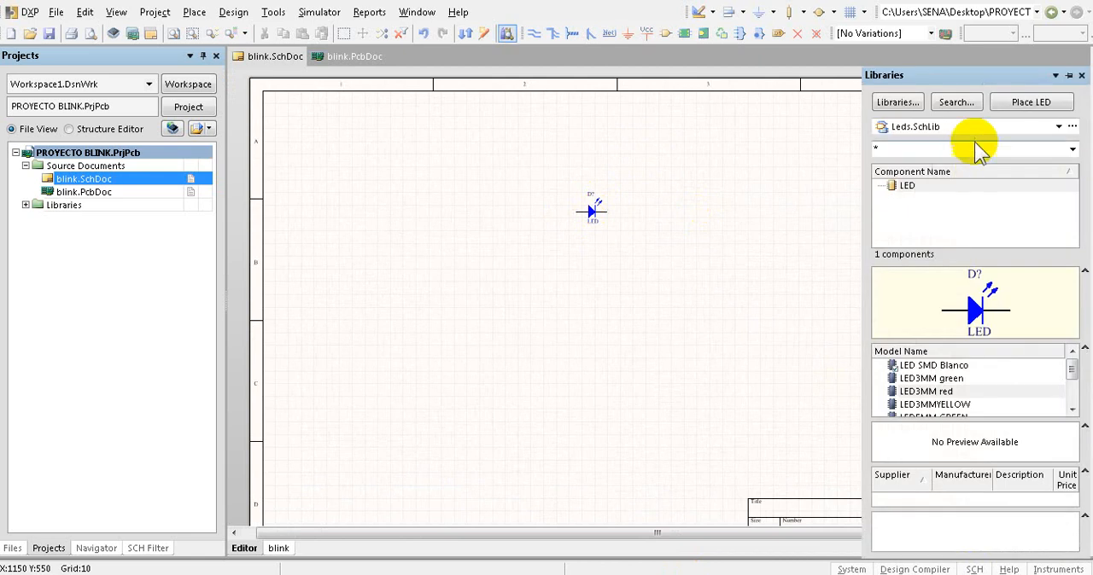
pyautogui.click(1058, 127)
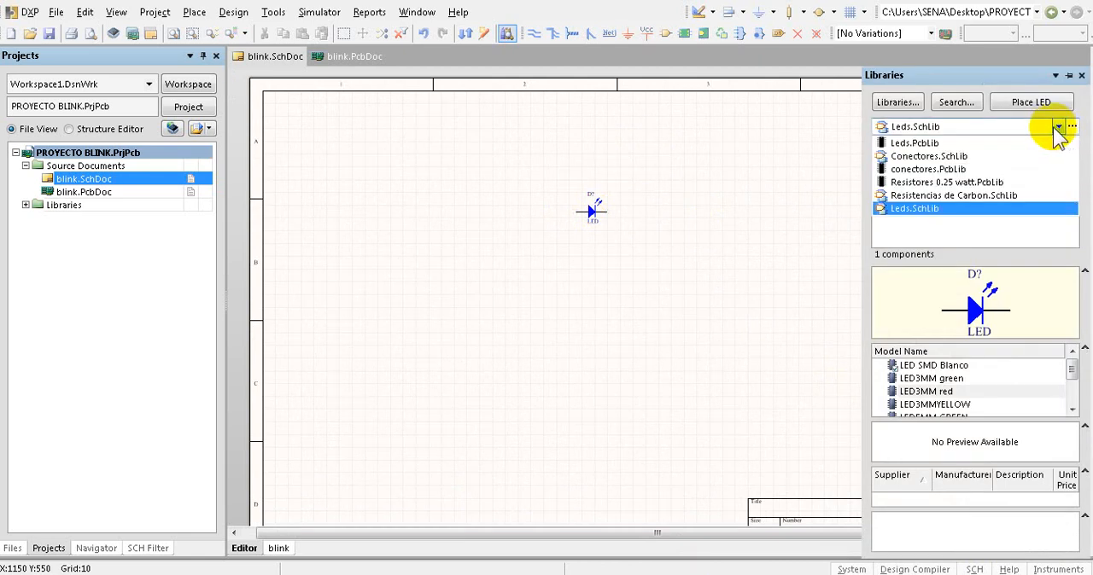
pyautogui.click(939, 196)
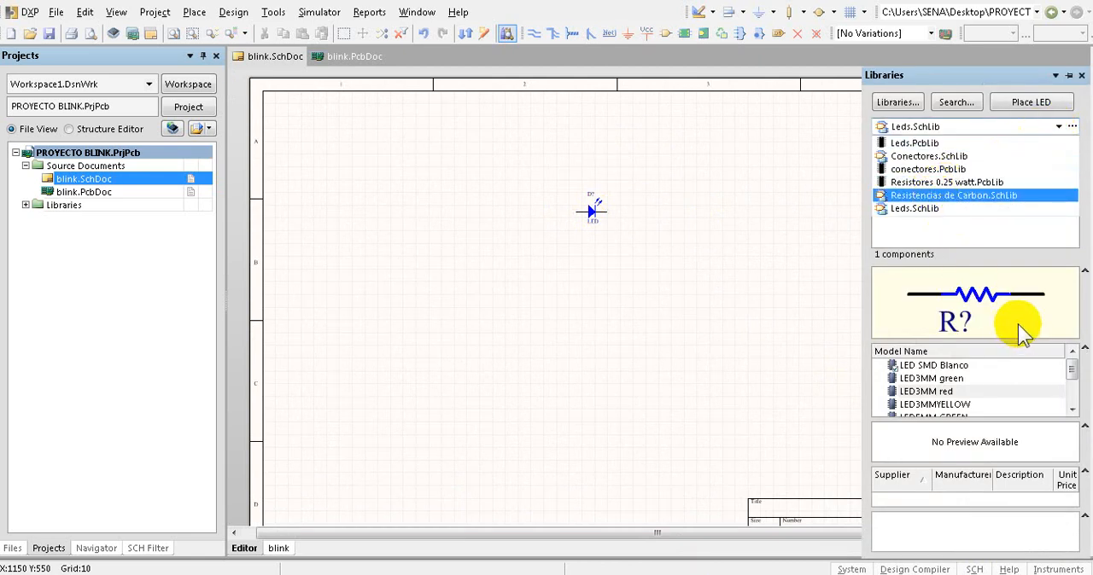
pyautogui.click(947, 197)
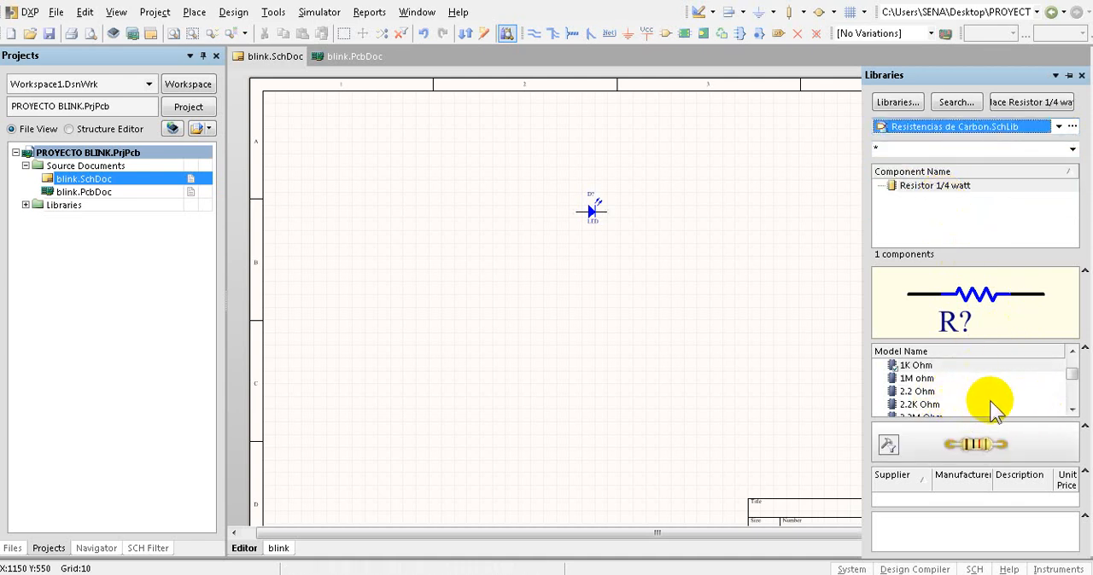
pyautogui.click(1072, 411)
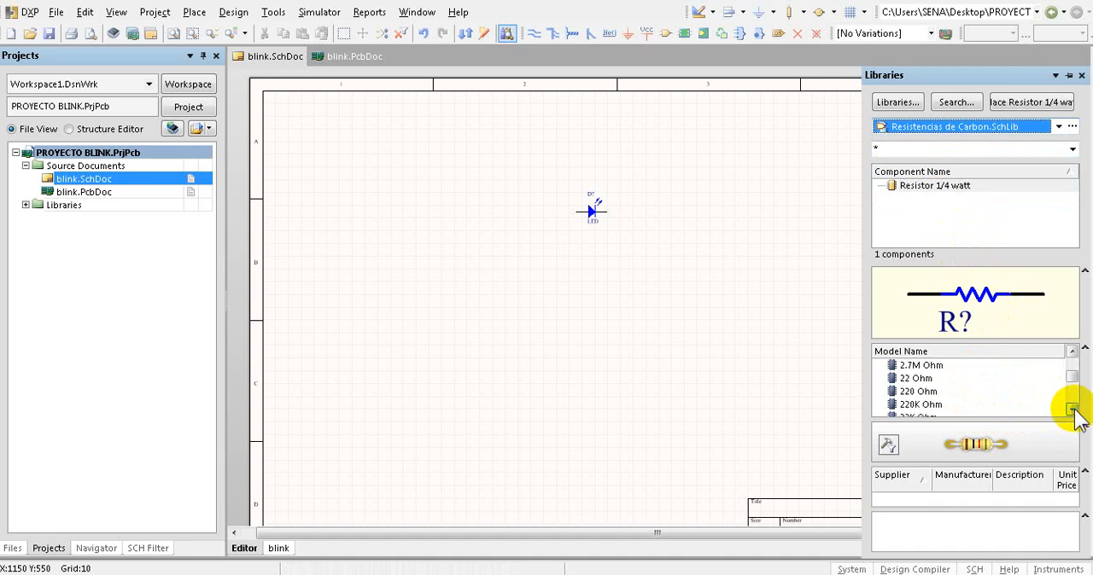
pyautogui.click(911, 393)
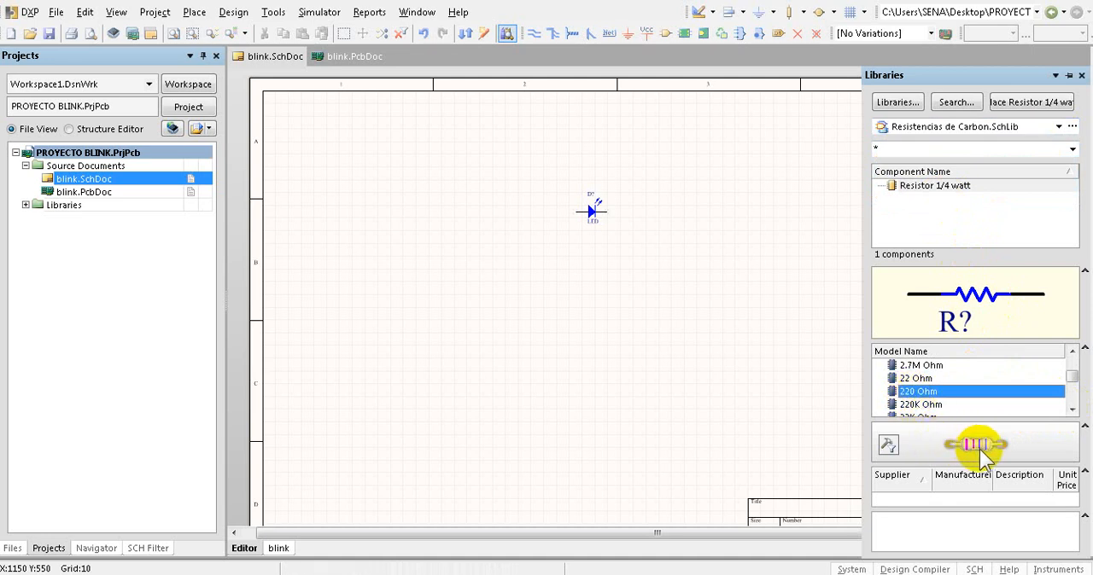
pyautogui.moveTo(909, 391); pyautogui.dragTo(535, 213)
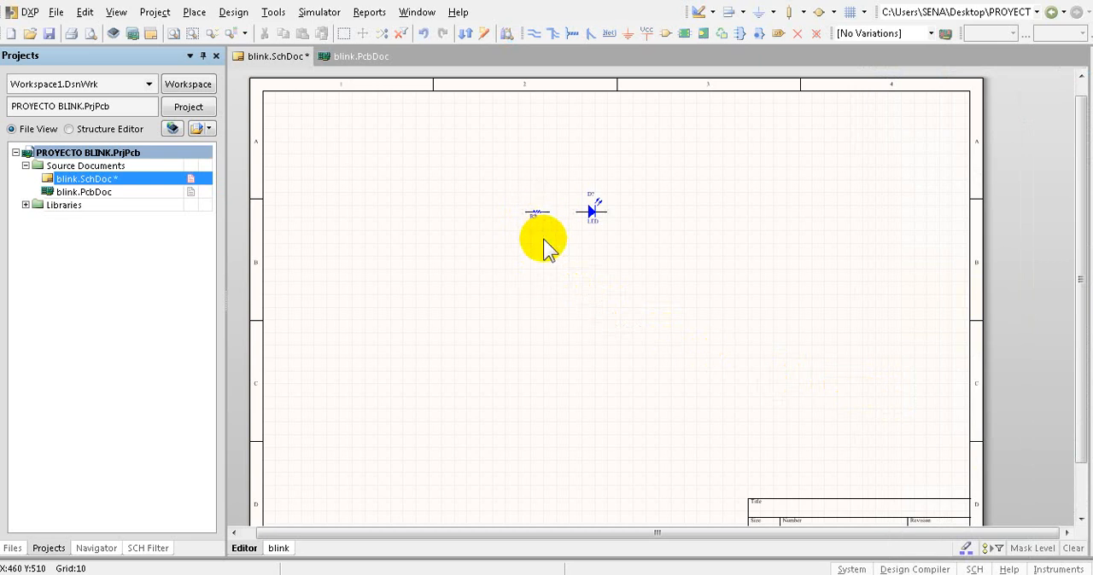
pyautogui.keyDown('ctrl'); pyautogui.scroll(4, 532, 205); pyautogui.keyUp('ctrl')
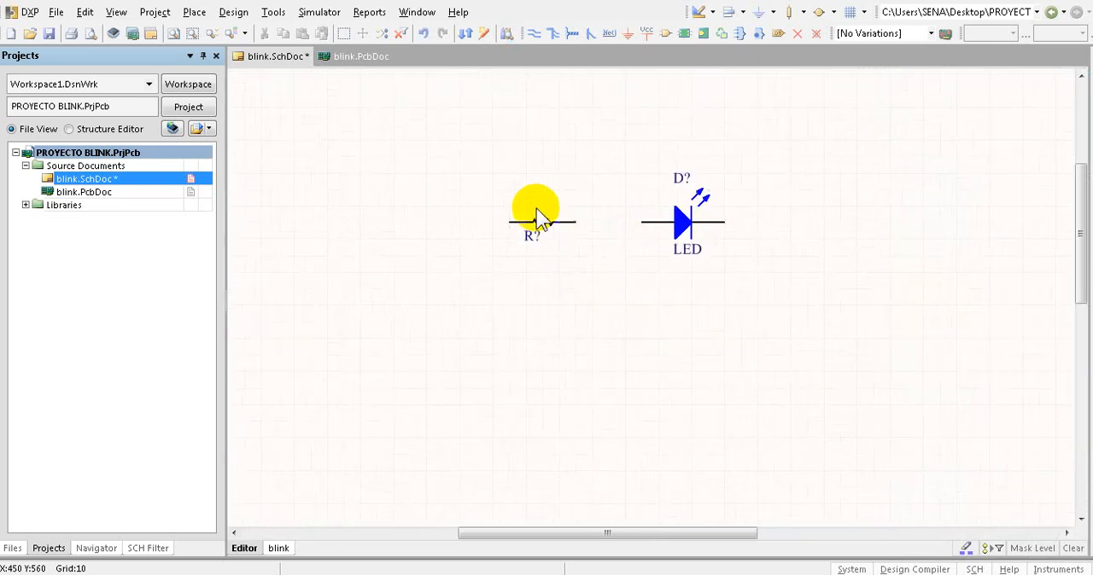
pyautogui.keyDown('ctrl'); pyautogui.scroll(-5, 536, 244); pyautogui.keyUp('ctrl')
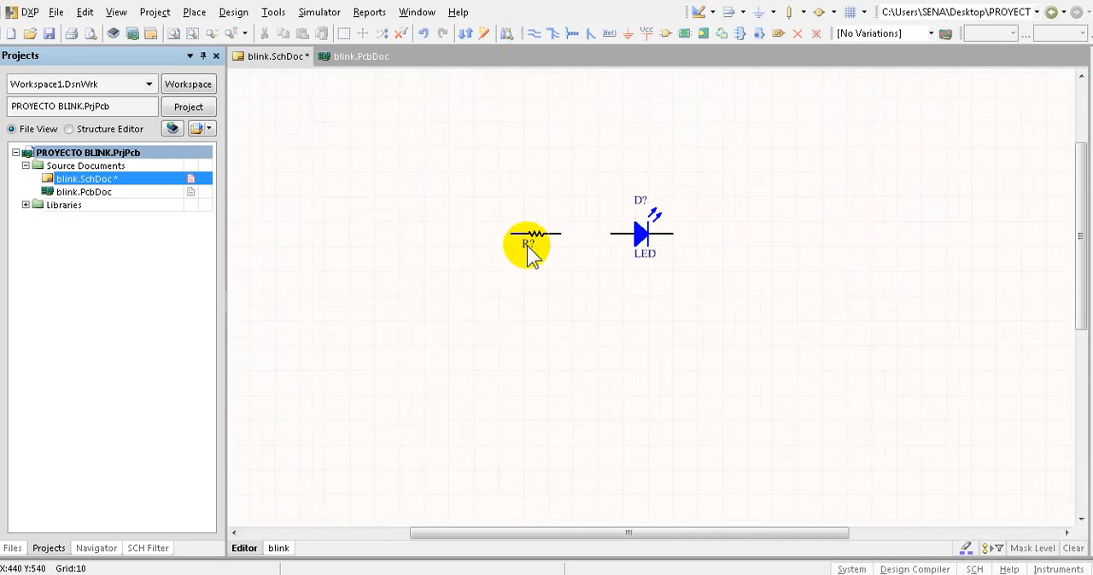
# - Choose Conectores.SchLib as the active component library for the schematic
pyautogui.click(1091, 179)
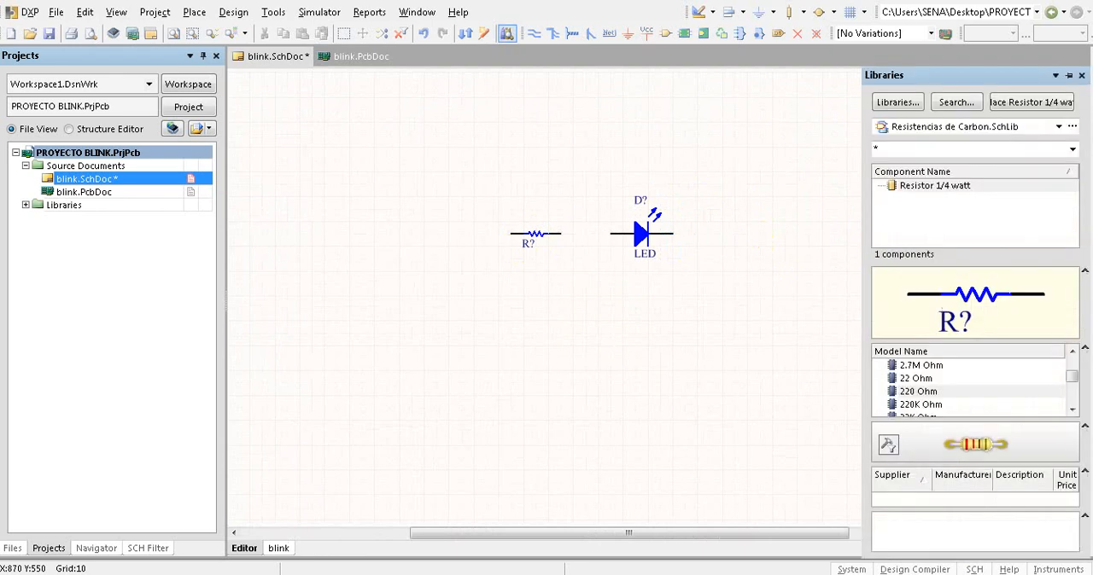
pyautogui.click(899, 108)
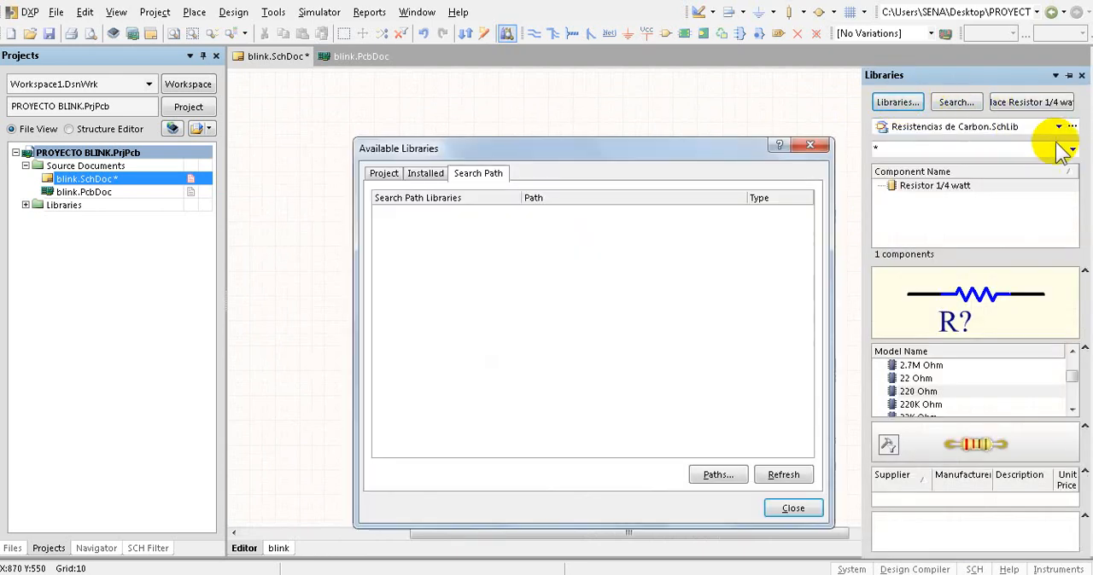
pyautogui.click(809, 148)
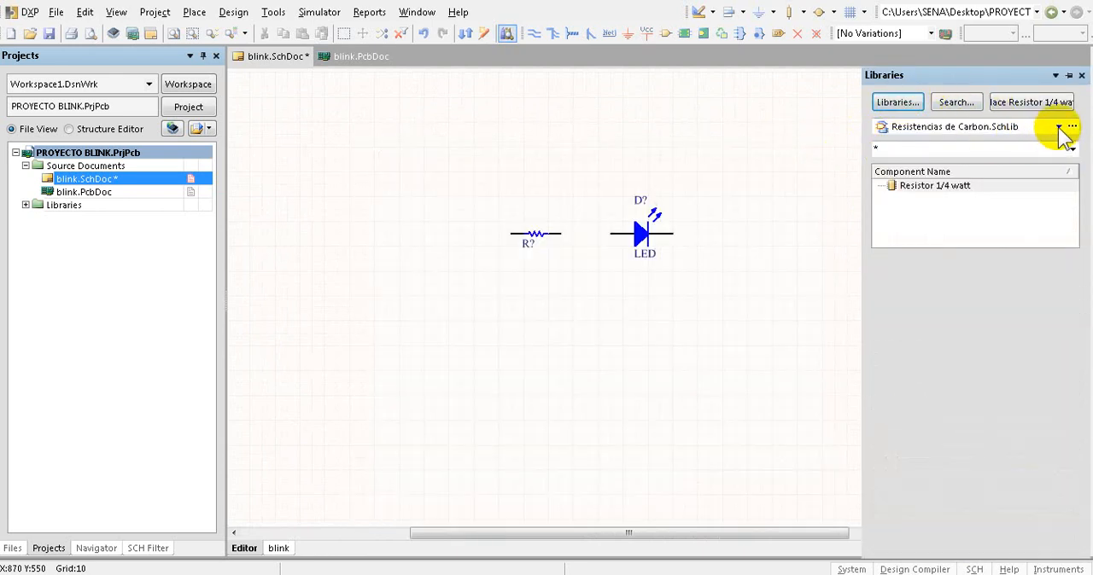
pyautogui.click(1059, 127)
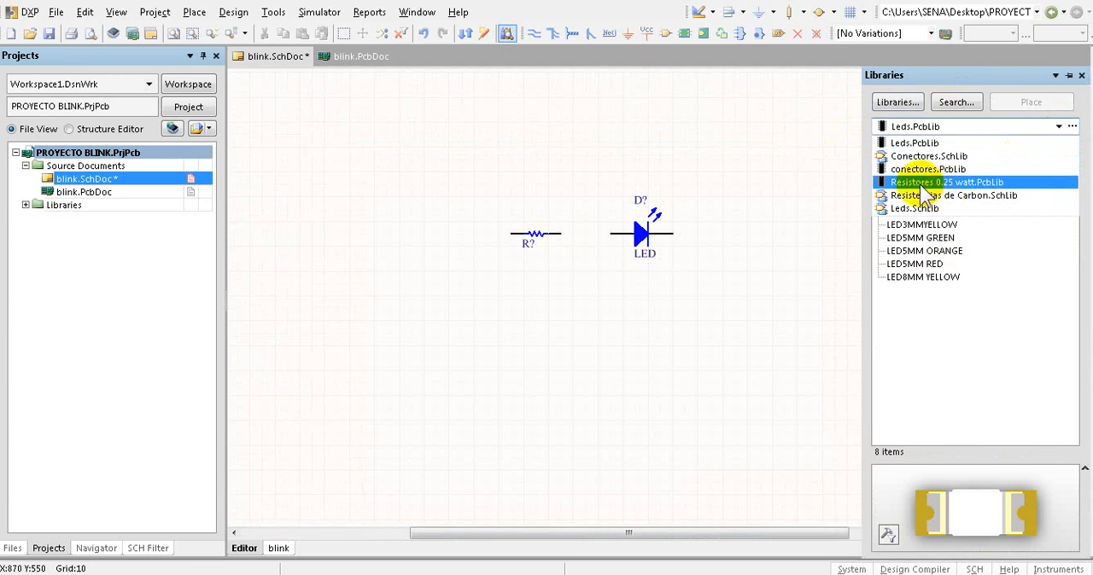
pyautogui.click(916, 156)
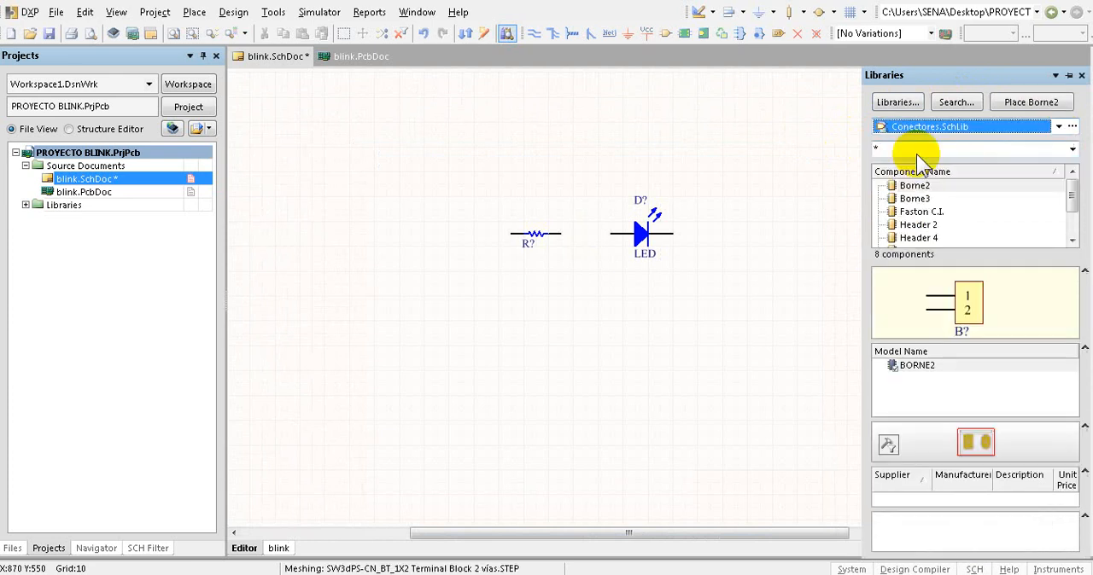
# - Place a Borne2 connector to the left of the resistor, rotated 180 degrees so its pins face the resistor
pyautogui.moveTo(914, 185); pyautogui.dragTo(445, 273)
pyautogui.press('space')
pyautogui.press('space')
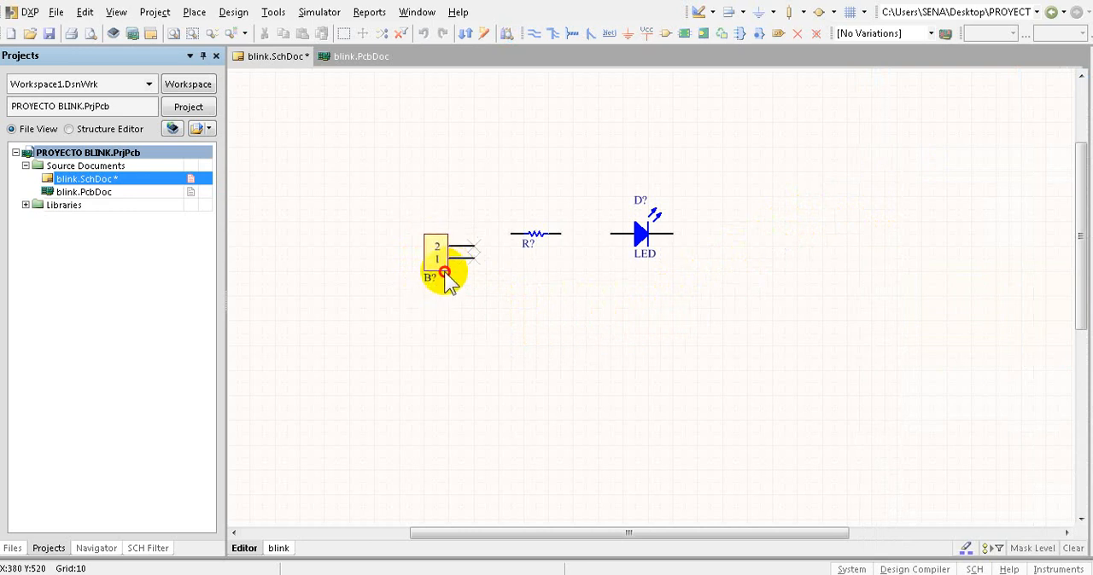
pyautogui.moveTo(450, 284); pyautogui.dragTo(450, 285)
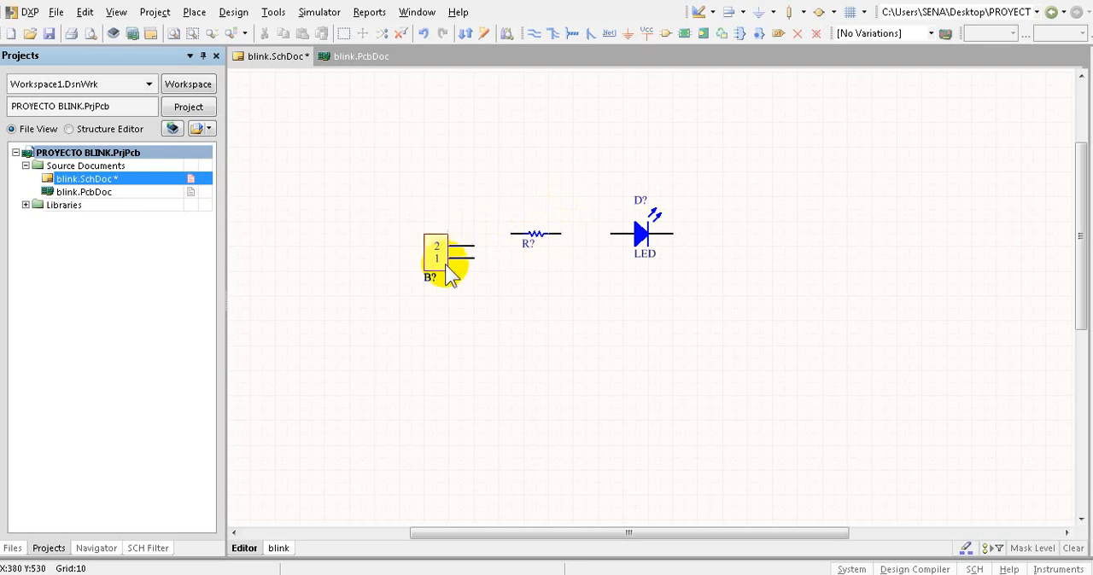
# - Annotate the schematic quietly to number the designators of the connector, resistor and LED, accepting the changes
pyautogui.keyDown('ctrl'); pyautogui.scroll(5, 450, 275); pyautogui.keyUp('ctrl')
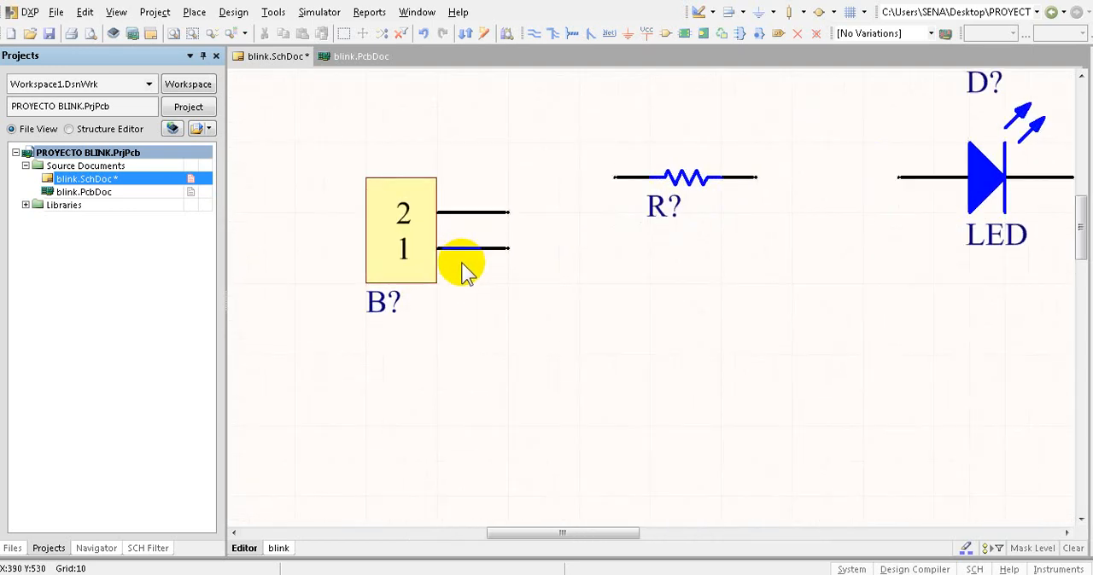
pyautogui.keyDown('ctrl'); pyautogui.scroll(-1, 459, 271); pyautogui.keyUp('ctrl')
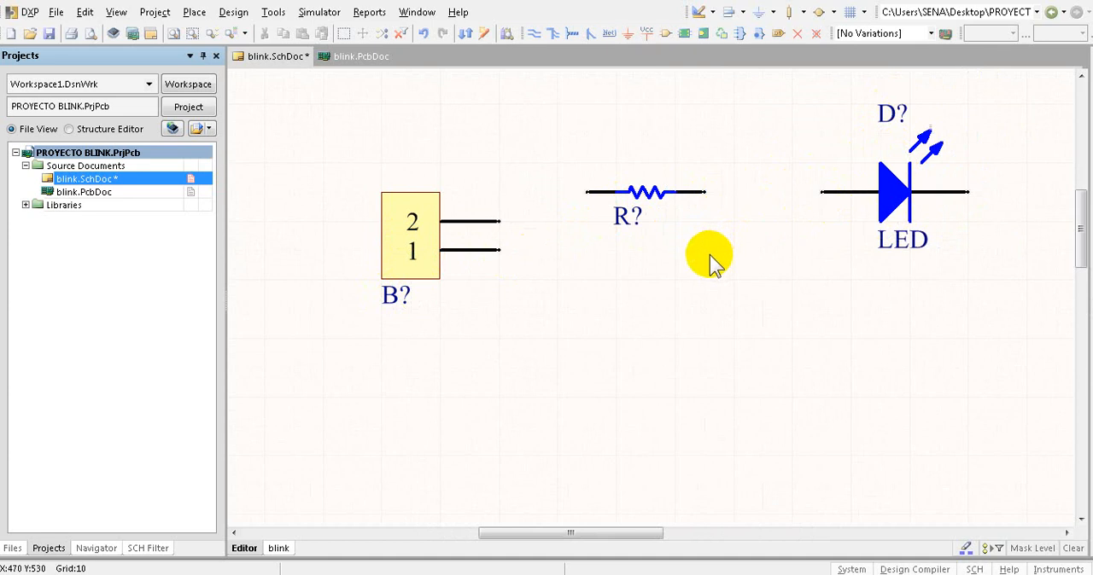
pyautogui.keyDown('ctrl'); pyautogui.scroll(-3, 666, 263); pyautogui.keyUp('ctrl')
pyautogui.keyDown('ctrl'); pyautogui.scroll(3, 809, 219); pyautogui.keyUp('ctrl')
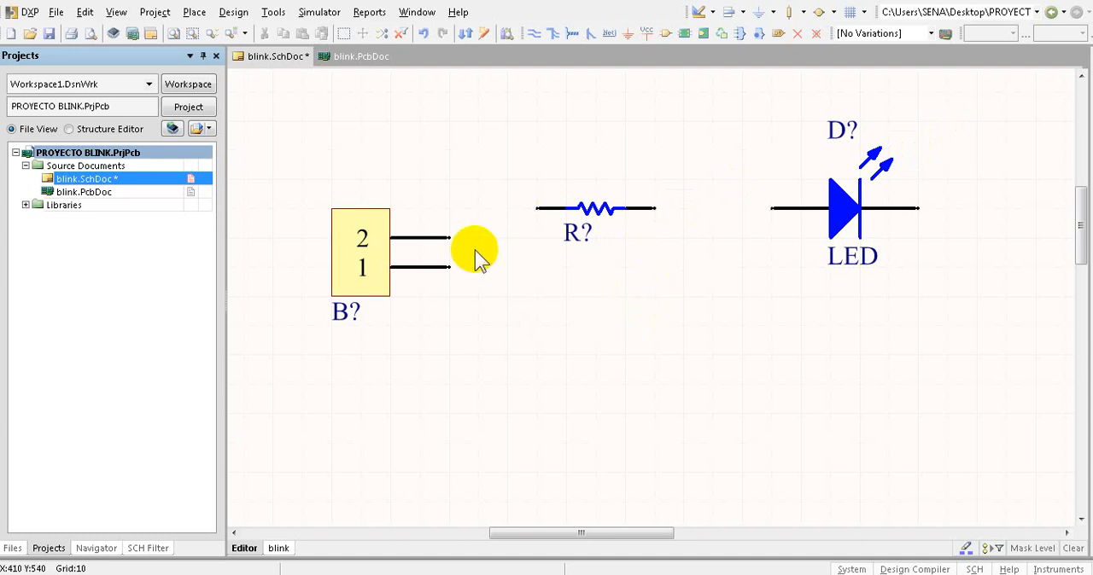
pyautogui.click(236, 16)
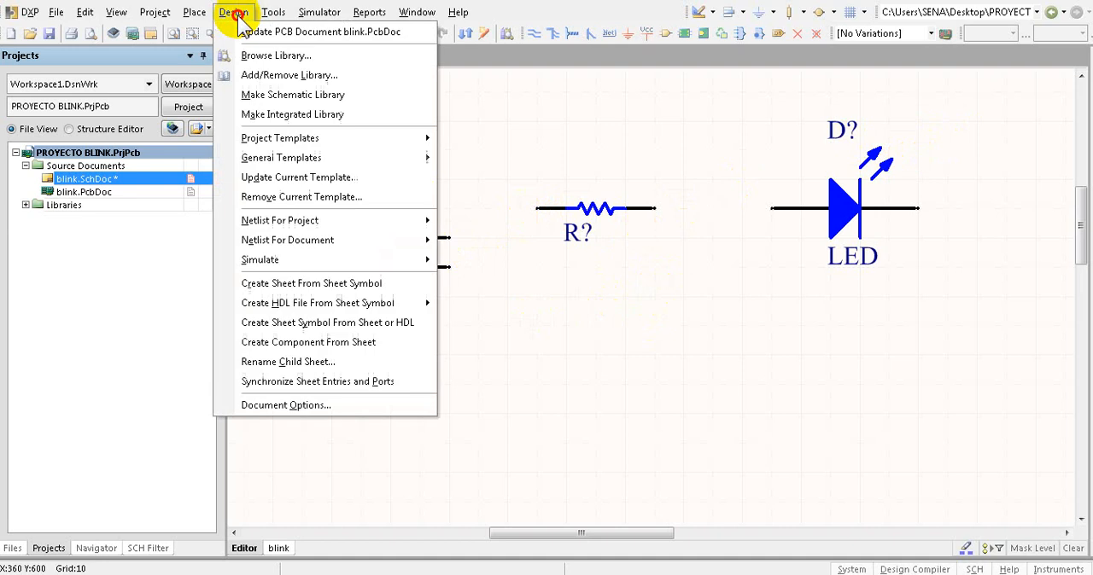
pyautogui.moveTo(273, 19)
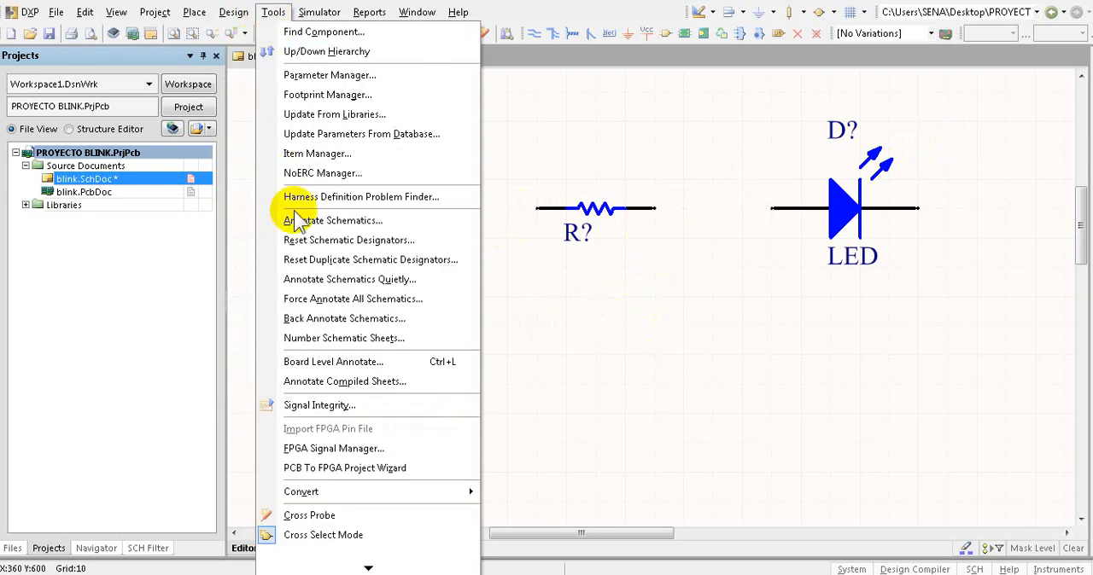
pyautogui.click(419, 282)
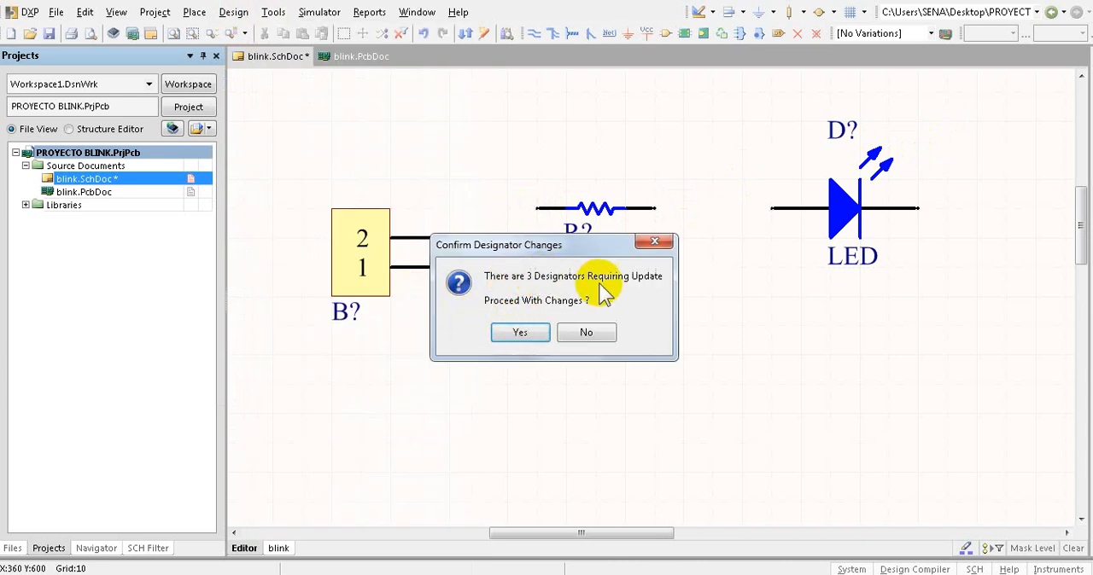
pyautogui.click(528, 335)
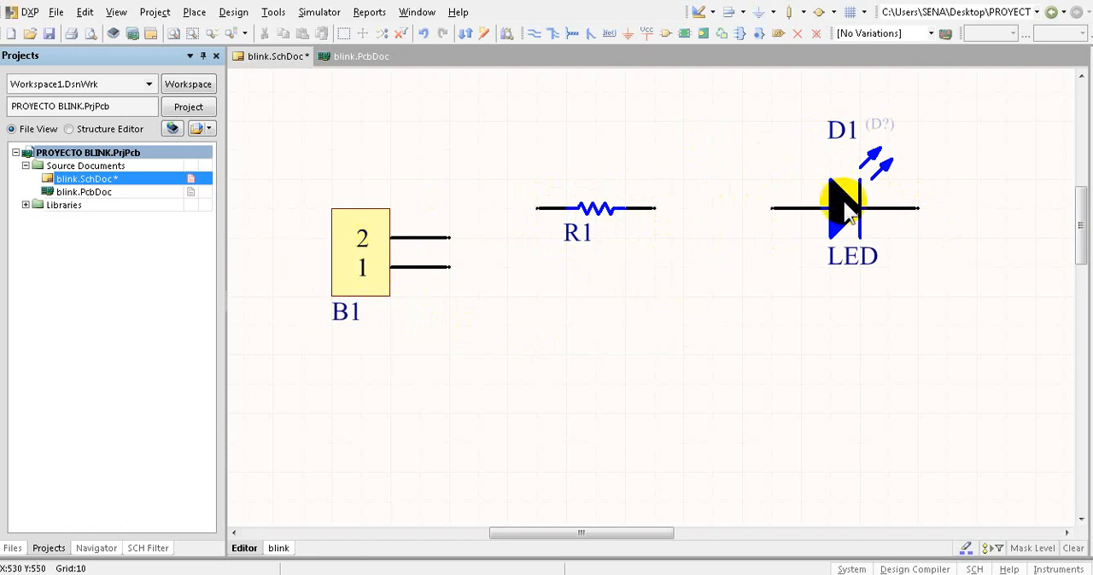
# - Move the LED slightly further from the resistor and rotate it vertical, with its anode up and cathode down
pyautogui.keyDown('ctrl'); pyautogui.scroll(-1, 736, 256); pyautogui.keyUp('ctrl')
pyautogui.keyDown('ctrl'); pyautogui.scroll(-2, 732, 256); pyautogui.keyUp('ctrl')
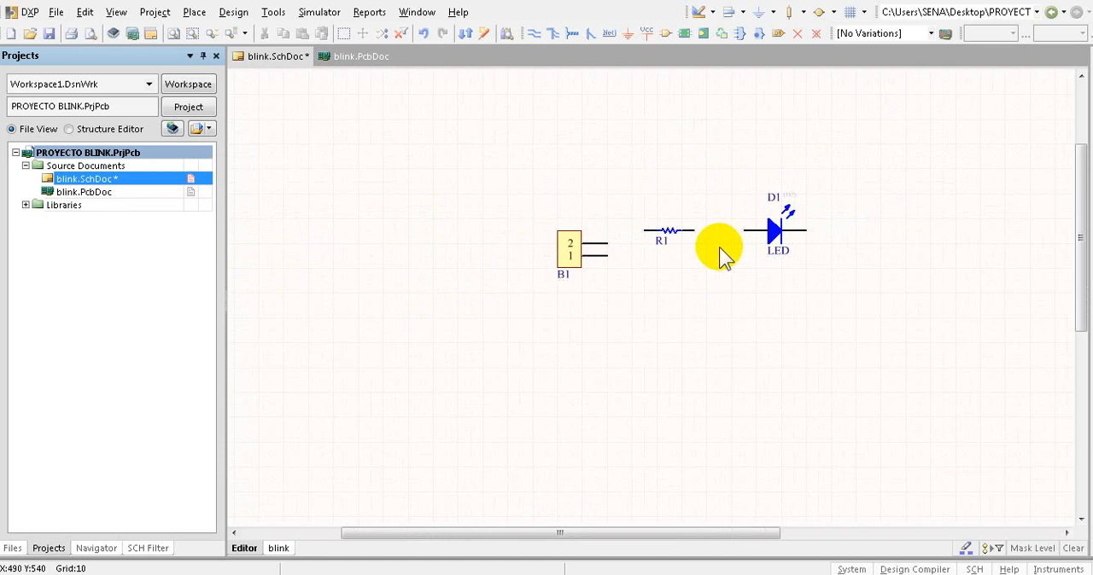
pyautogui.keyDown('ctrl'); pyautogui.scroll(2, 743, 280); pyautogui.keyUp('ctrl')
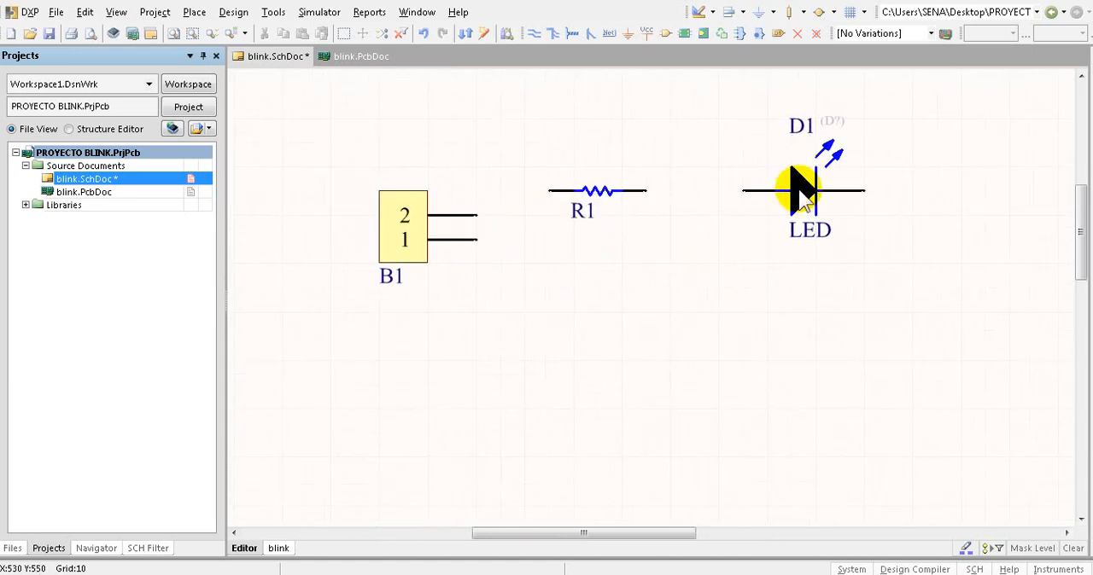
pyautogui.moveTo(799, 189); pyautogui.dragTo(844, 196)
pyautogui.press('space')
pyautogui.press('space')
pyautogui.press('space')
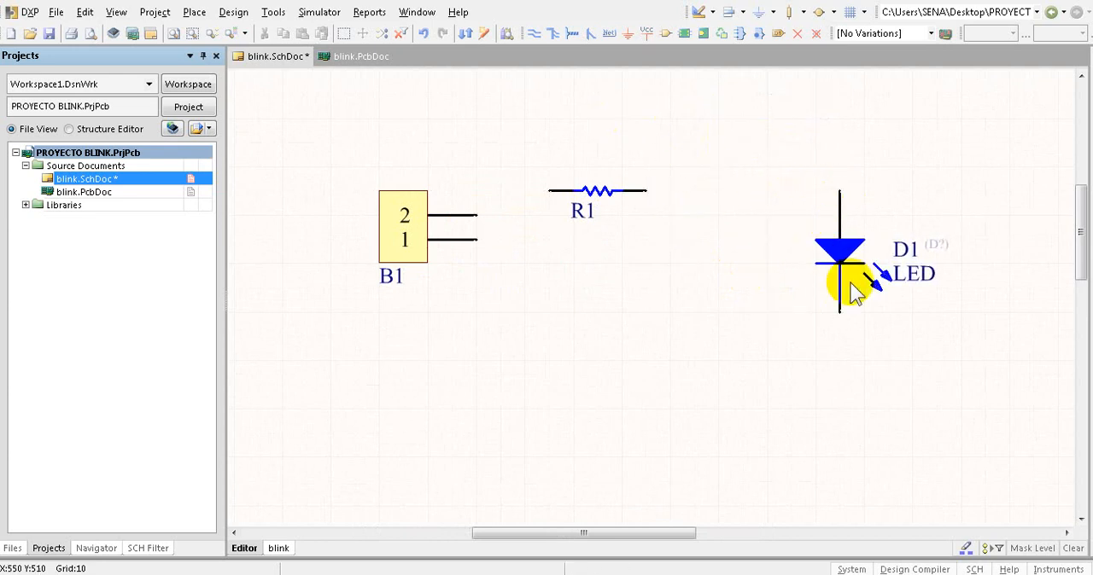
# - Place one GND power port below the resistor, level with the space under the LED
pyautogui.click(628, 32)
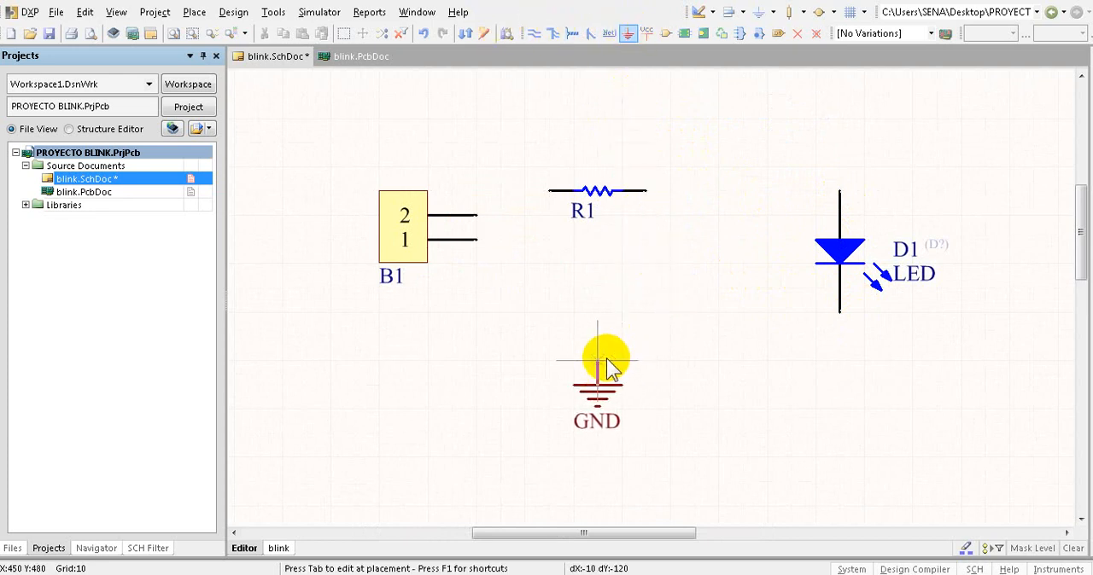
pyautogui.click(600, 361)
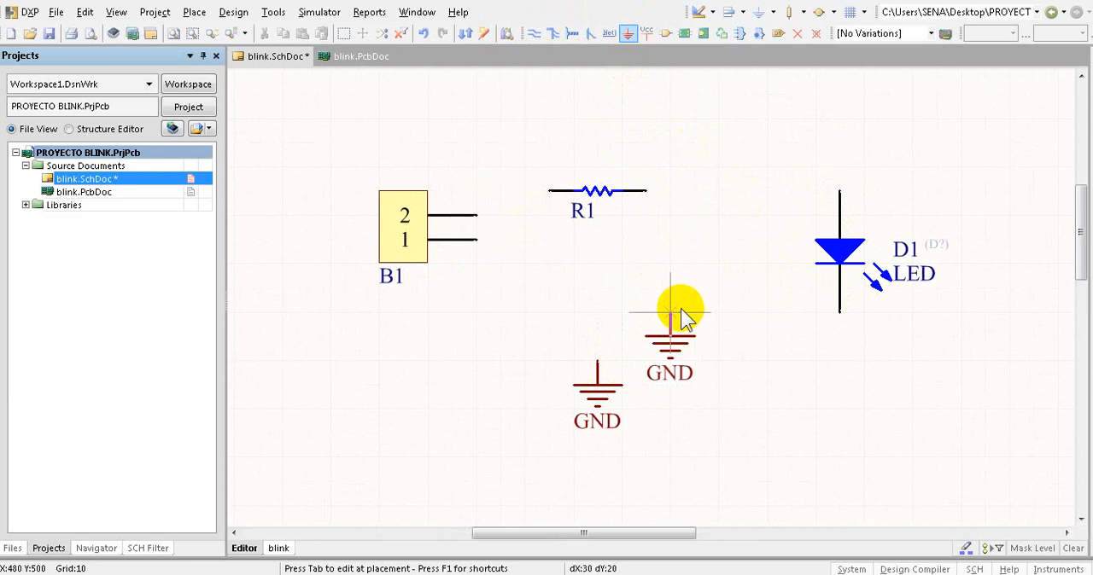
pyautogui.rightClick(682, 310)
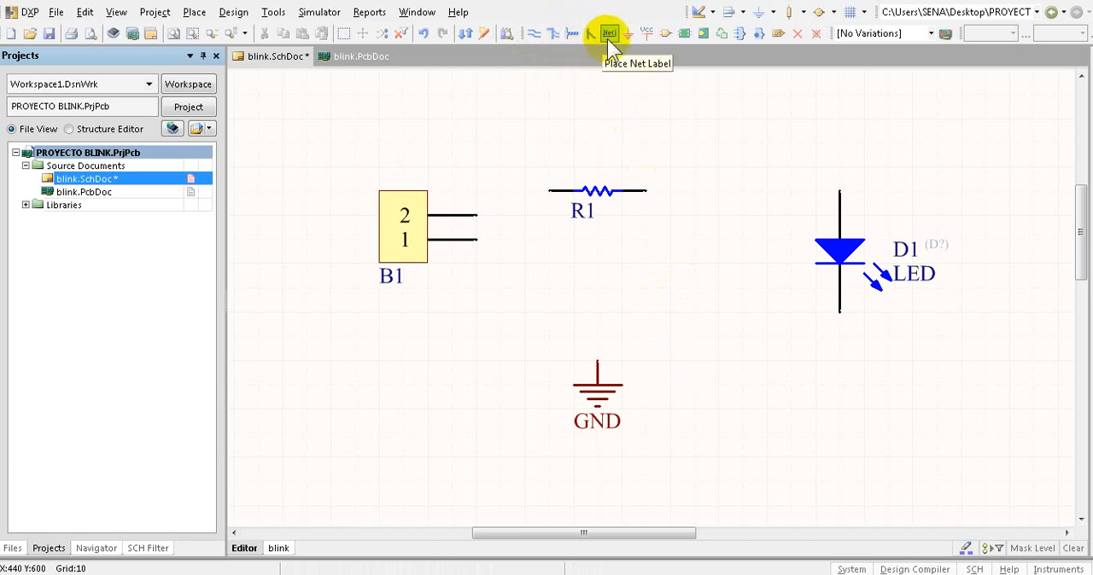
# - Wire pin 2 of connector B1 to the near end of R1, and the other end of R1 to the LED's anode
pyautogui.click(534, 34)
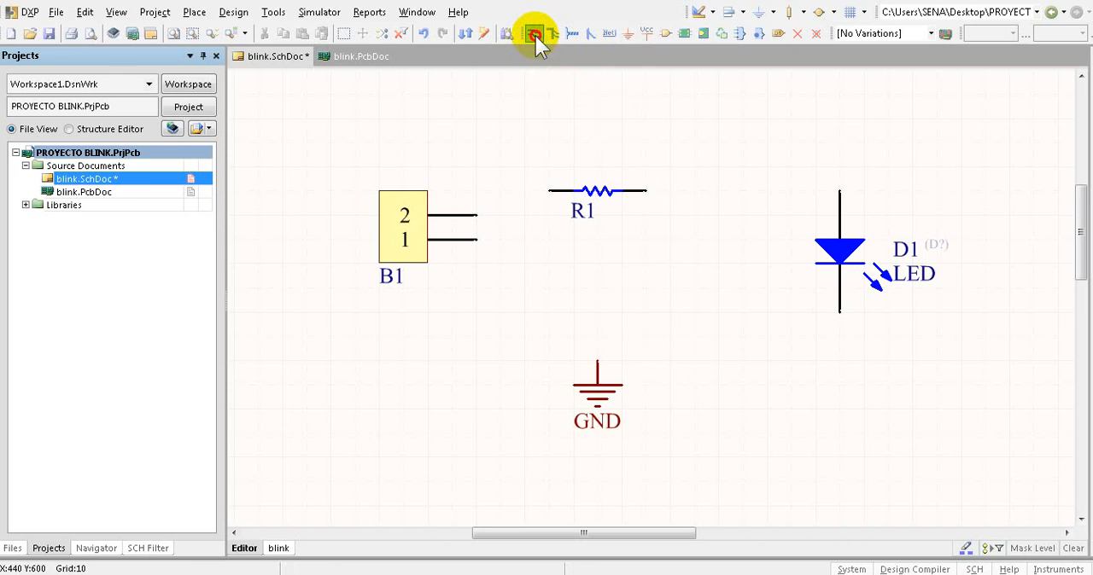
pyautogui.click(476, 215)
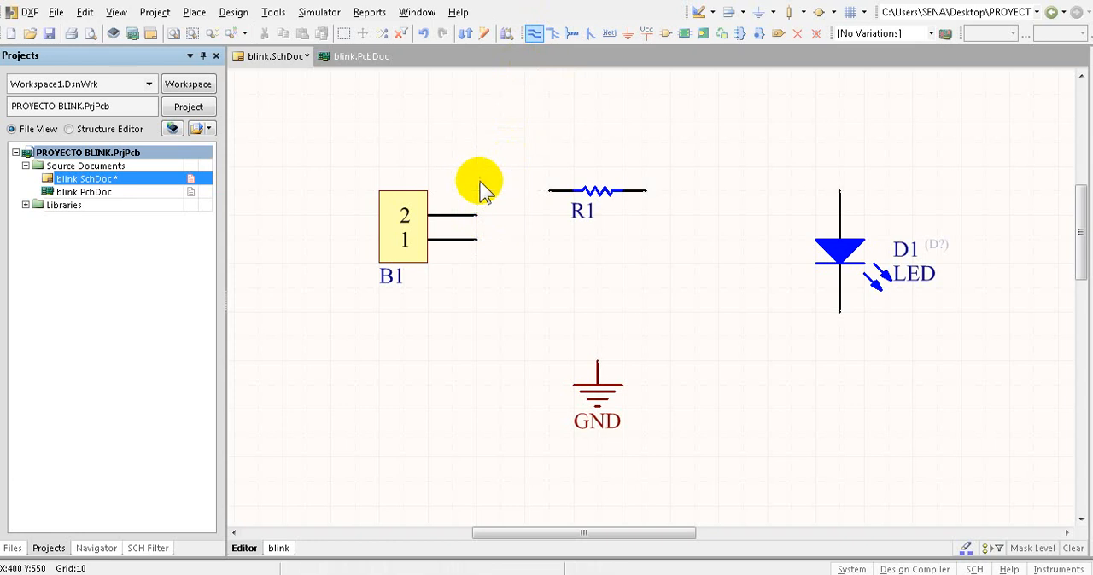
pyautogui.click(476, 190)
pyautogui.click(549, 191)
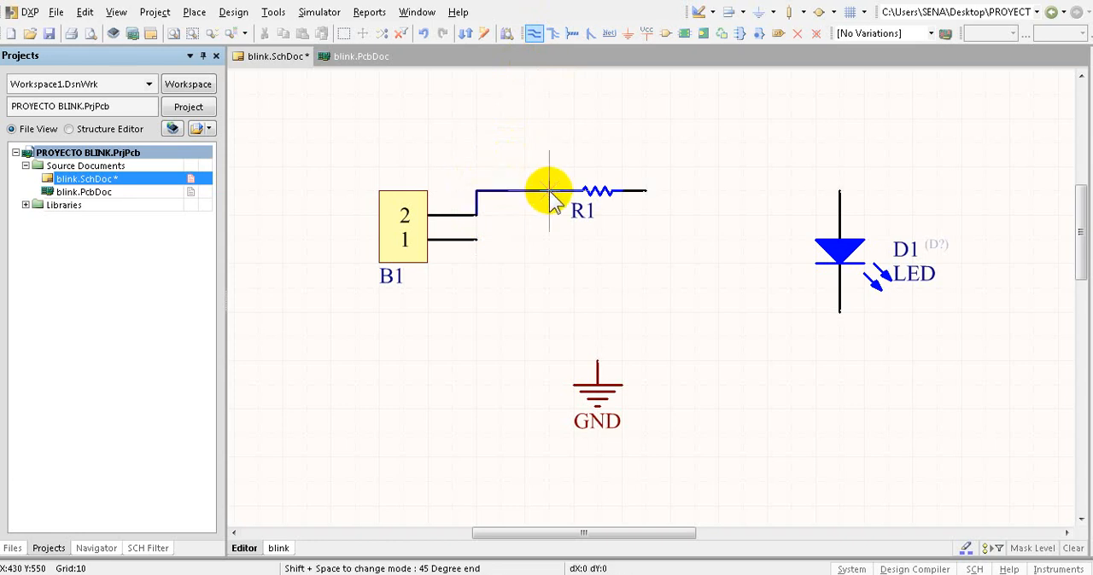
pyautogui.click(646, 191)
pyautogui.click(839, 192)
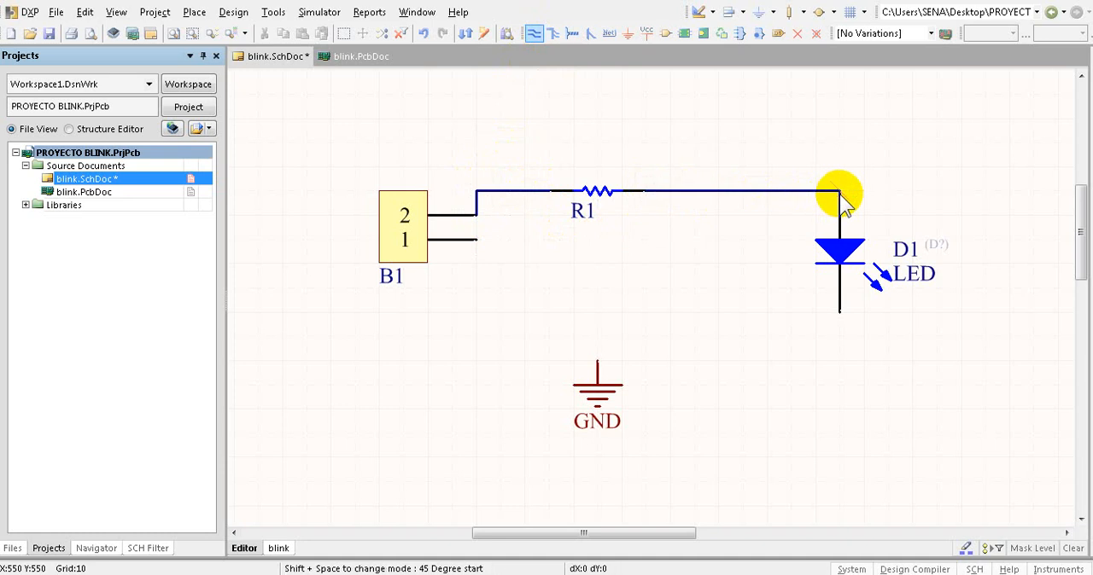
# - Wire the LED's cathode down and across to the GND port with a right-angled corner
pyautogui.click(839, 314)
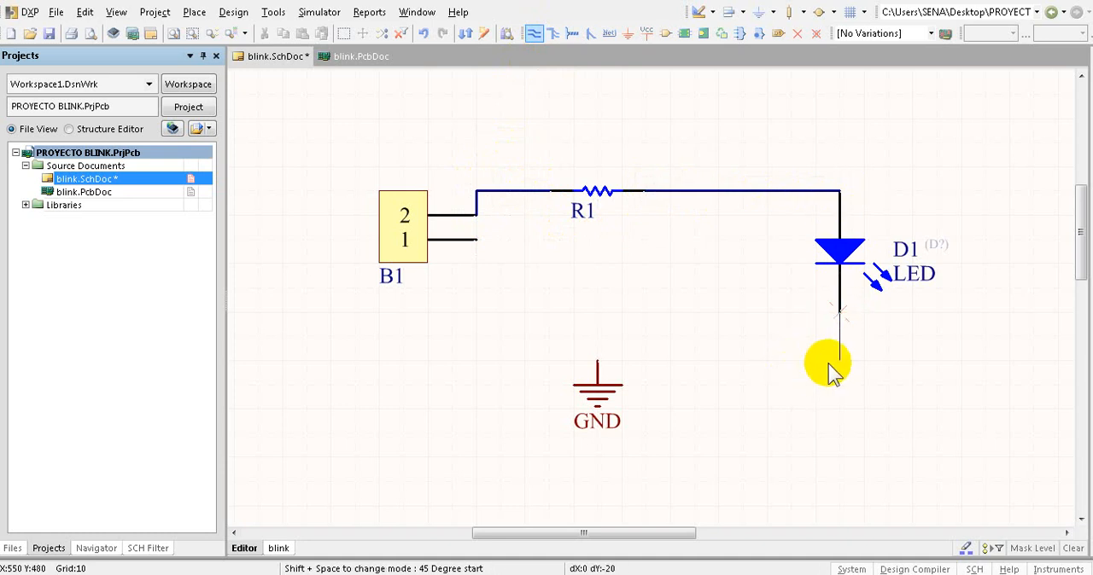
pyautogui.press('space')
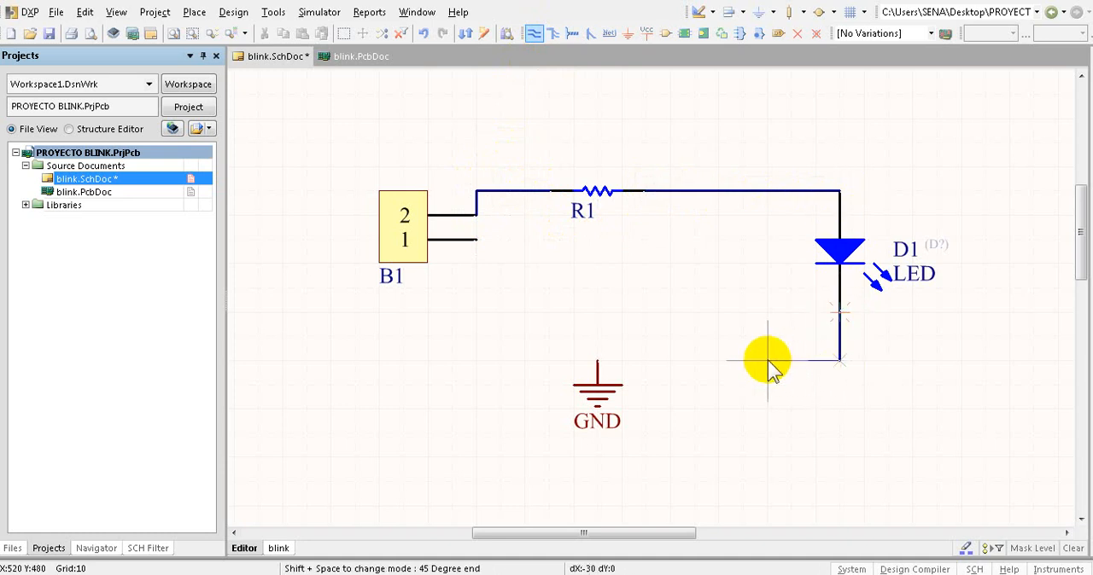
pyautogui.click(596, 360)
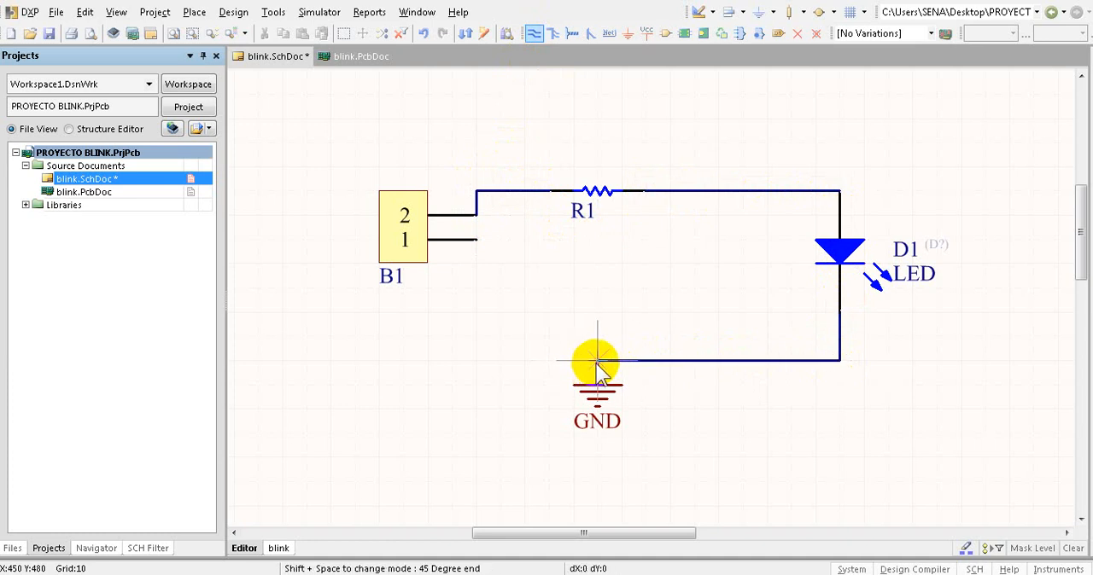
pyautogui.click(598, 362)
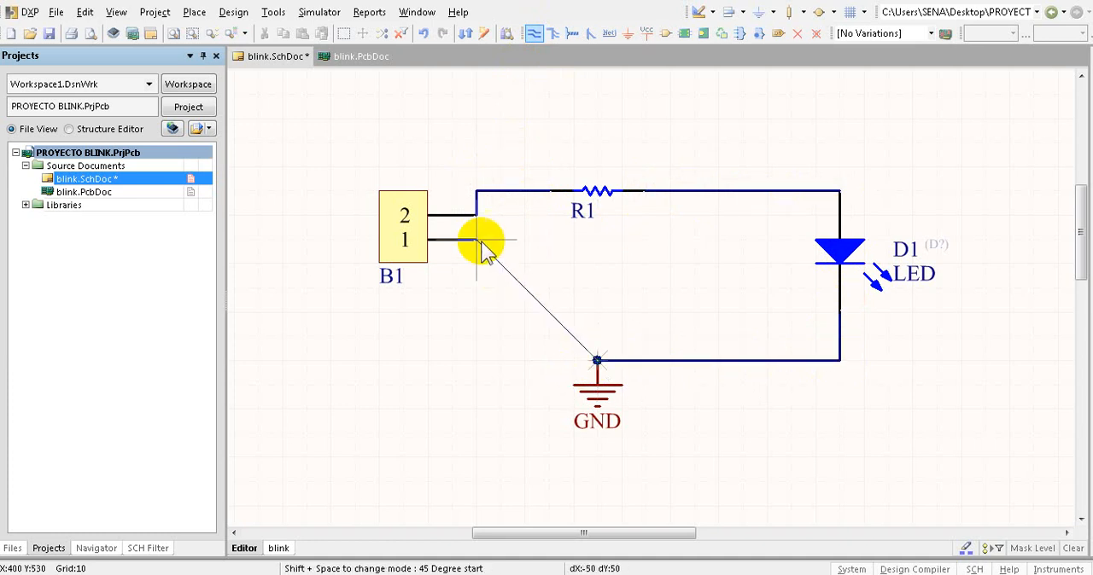
pyautogui.rightClick(596, 361)
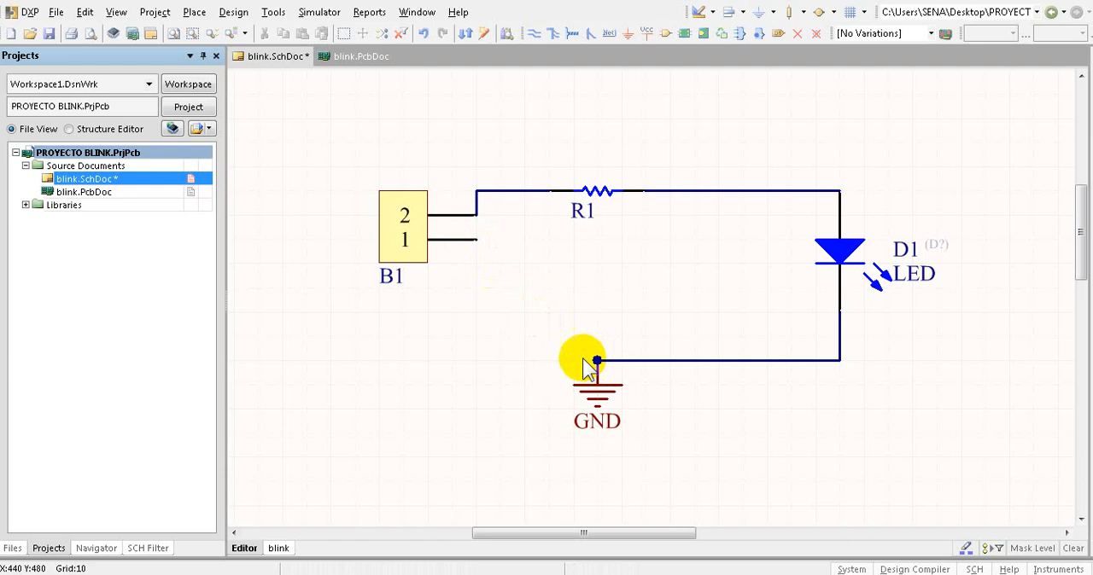
pyautogui.click(598, 362)
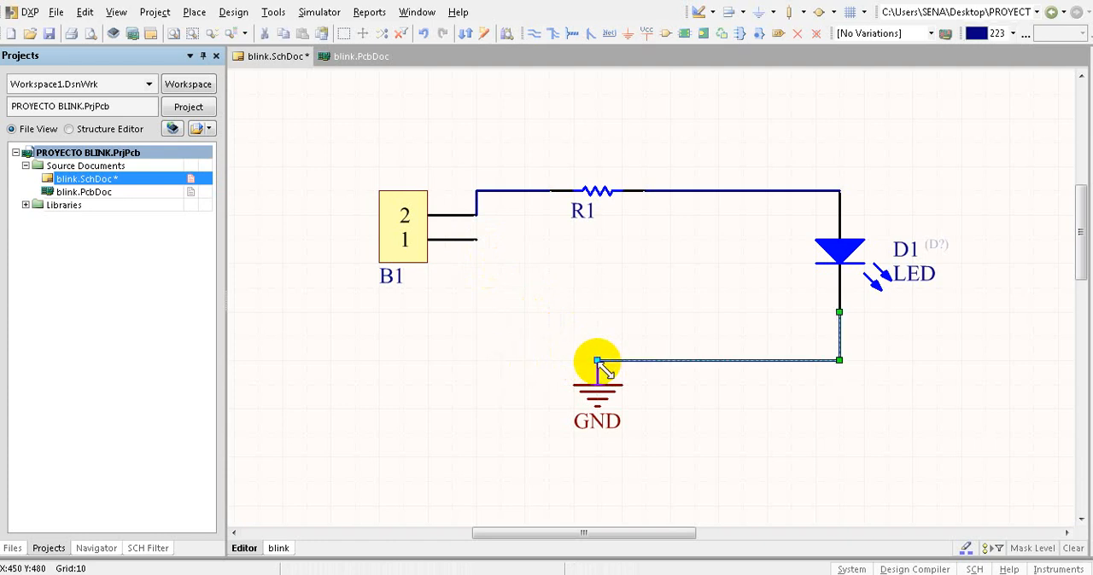
pyautogui.click(600, 365)
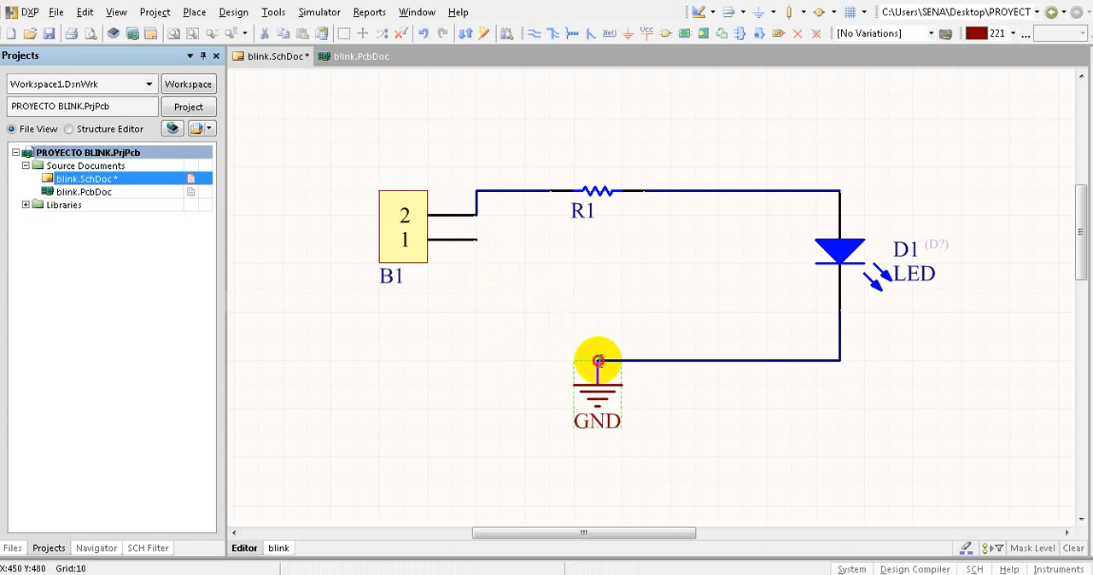
pyautogui.click(600, 361)
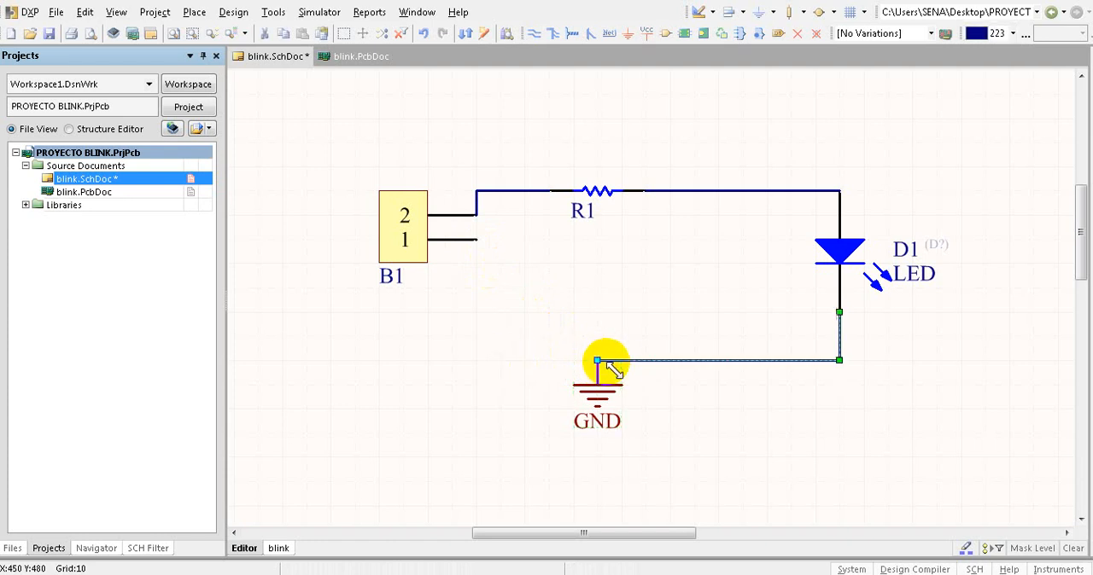
# - Wire pin 1 of connector B1 down and across to the GND port, then end wire placement
pyautogui.click(533, 33)
pyautogui.click(477, 240)
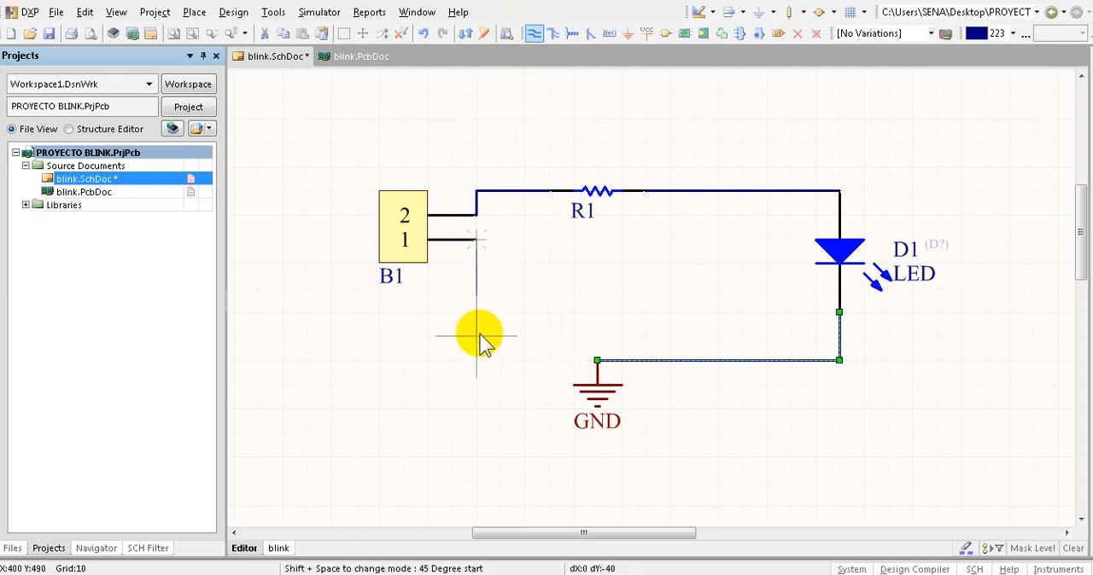
pyautogui.click(597, 361)
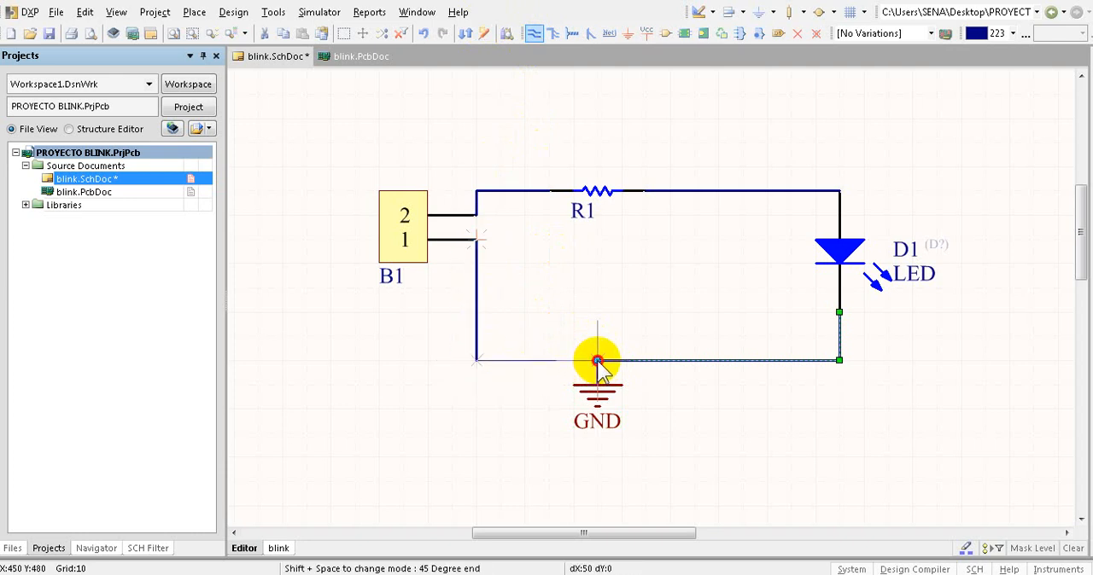
pyautogui.press('Escape')
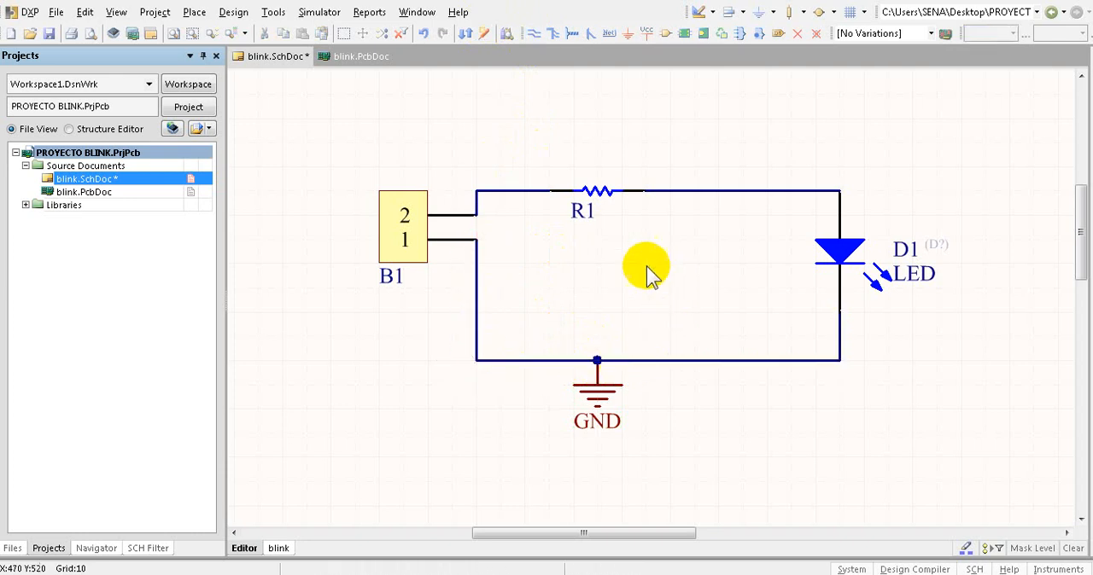
# - Set resistor R1's comment to 220, make it visible, and centre the text above the resistor symbol
pyautogui.doubleClick(597, 190)
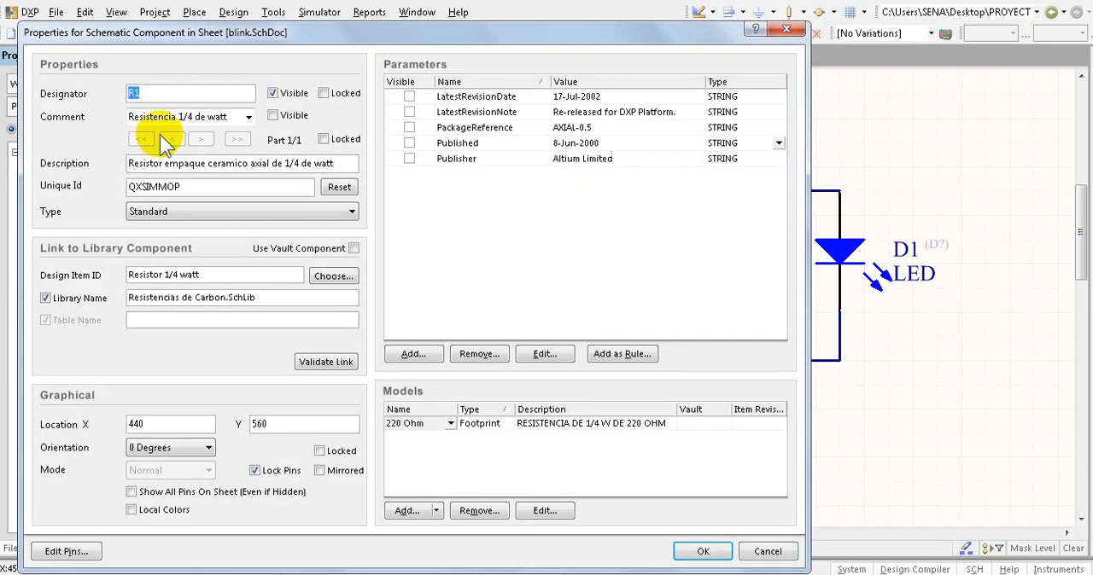
pyautogui.click(272, 115)
pyautogui.moveTo(228, 114); pyautogui.dragTo(111, 115)
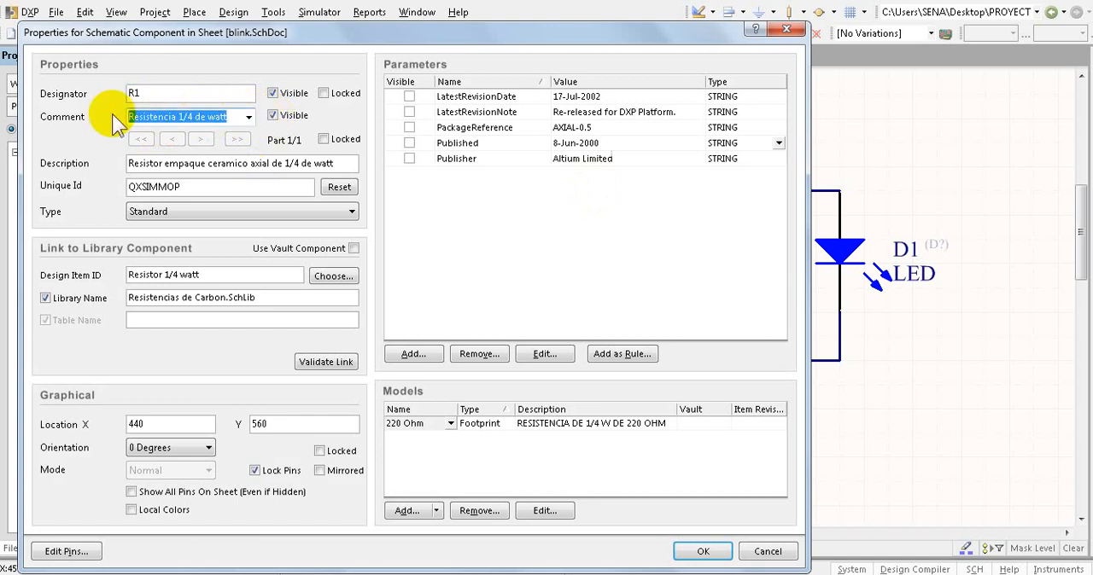
pyautogui.write('220')
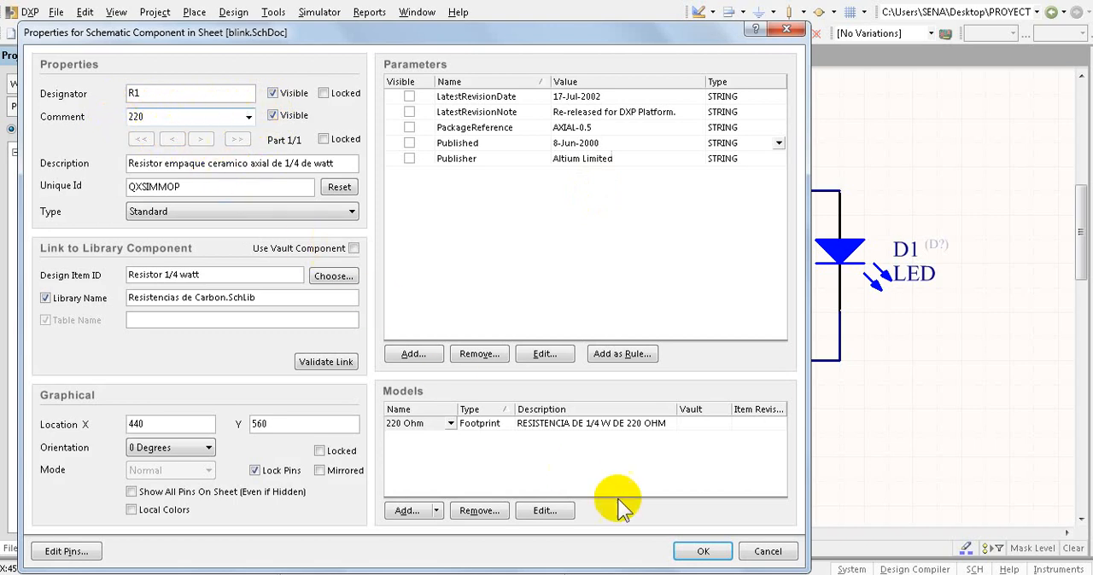
pyautogui.click(691, 551)
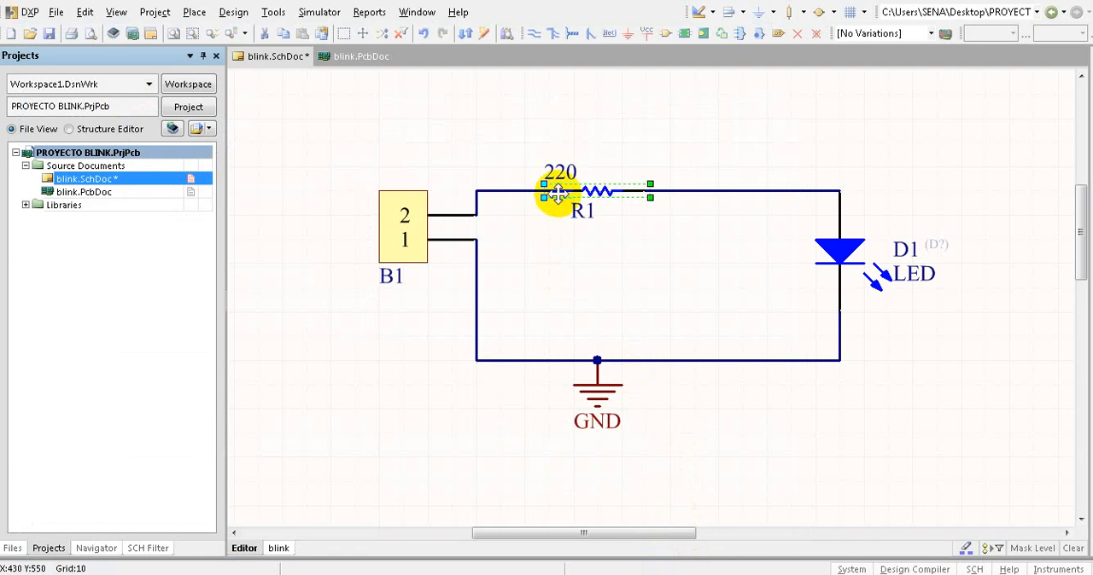
pyautogui.moveTo(566, 163); pyautogui.dragTo(600, 155)
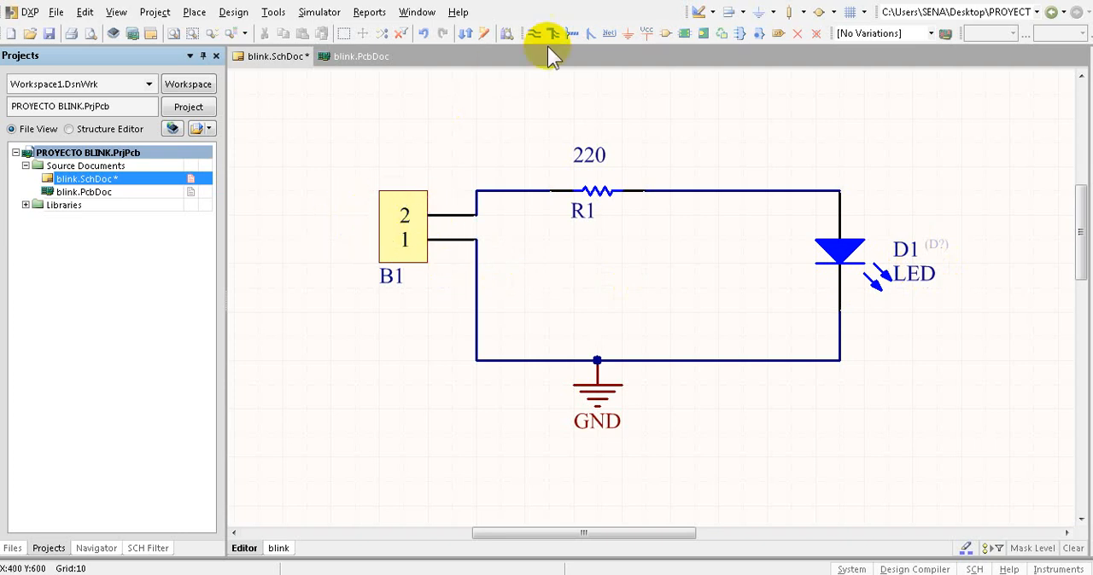
# - Place two net labels beside connector B1, one level with pin 2 and one just below pin 1
pyautogui.click(607, 34)
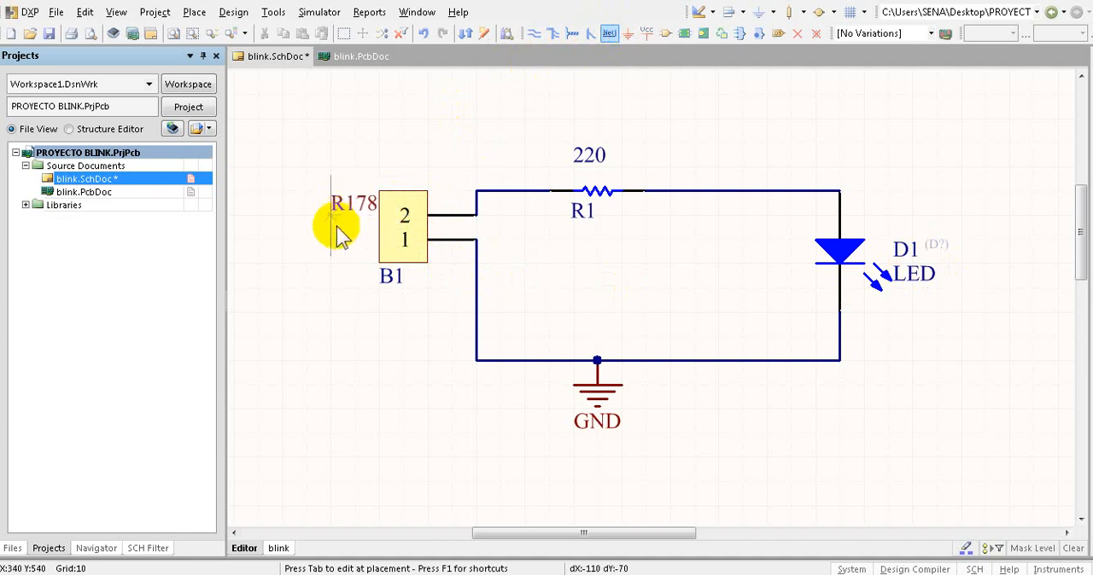
pyautogui.click(334, 222)
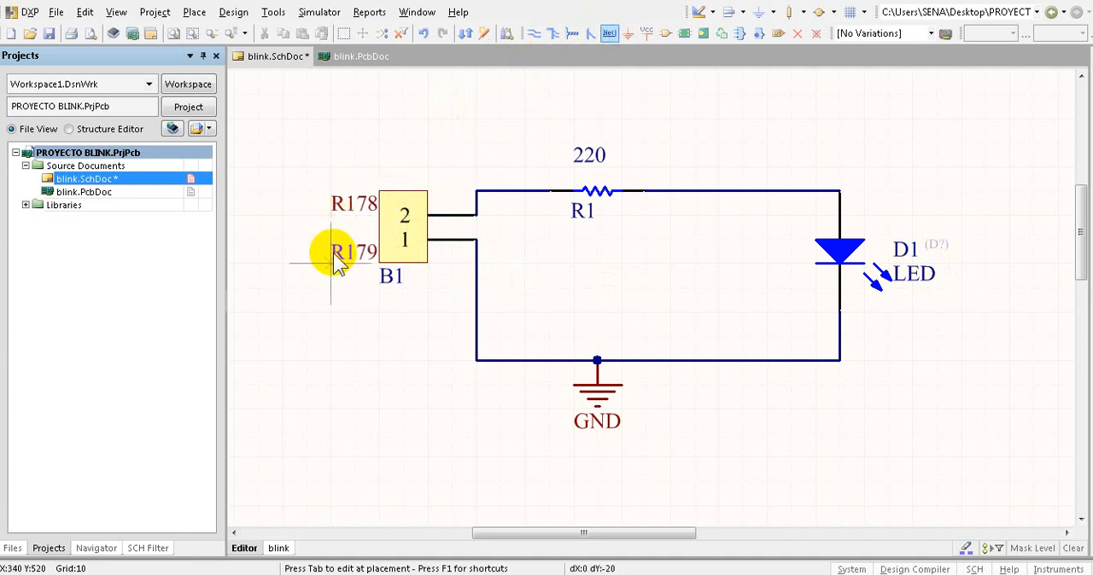
pyautogui.click(336, 258)
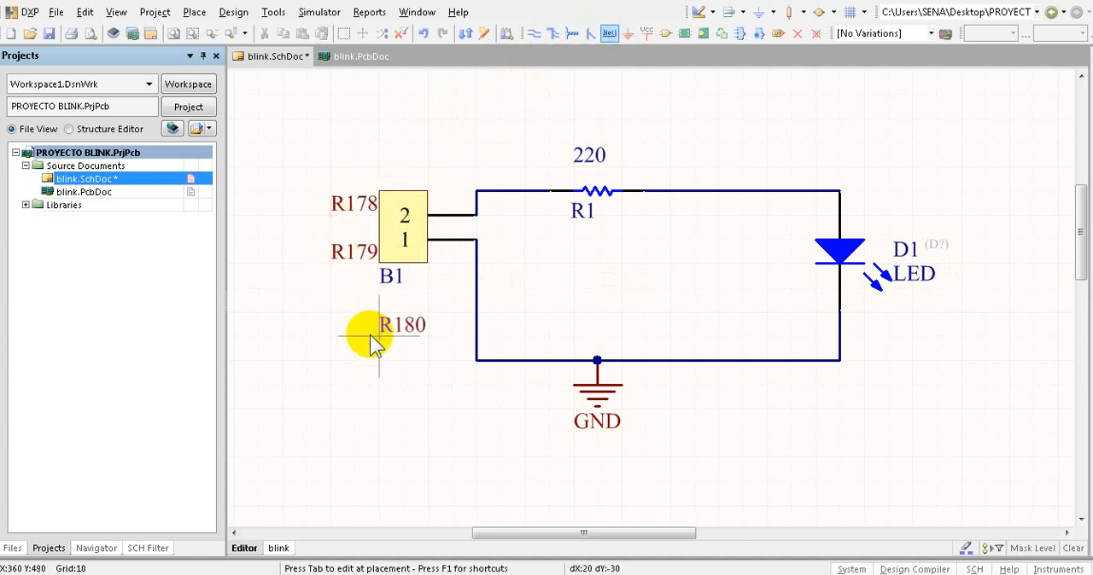
pyautogui.press('Escape')
# - Change the net label beside B1's pin 1 to GND and the one beside pin 2 to IN
pyautogui.doubleClick(340, 251)
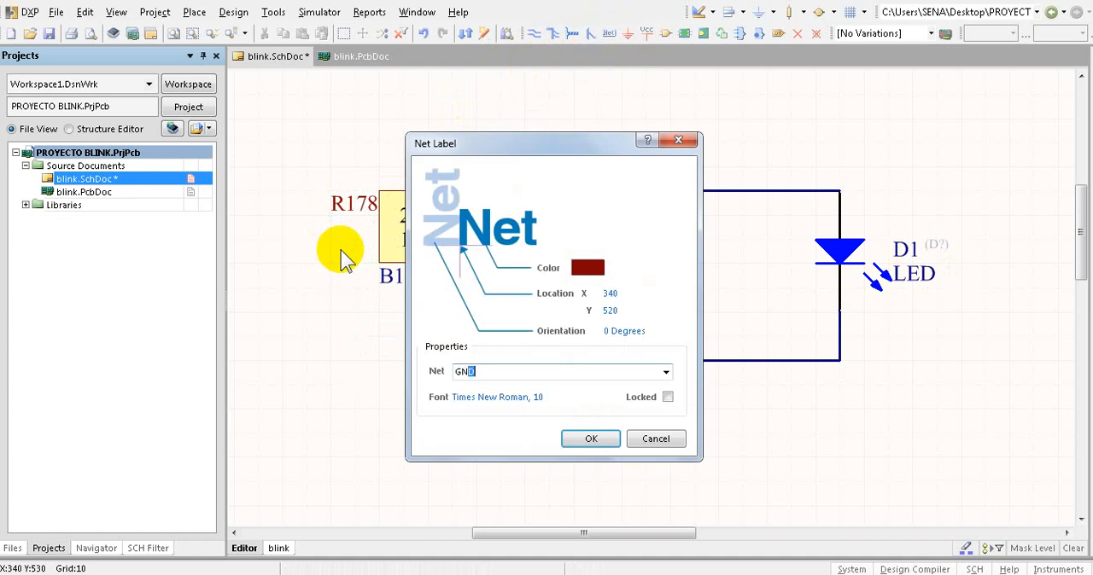
pyautogui.write('GN')
pyautogui.press('Return')
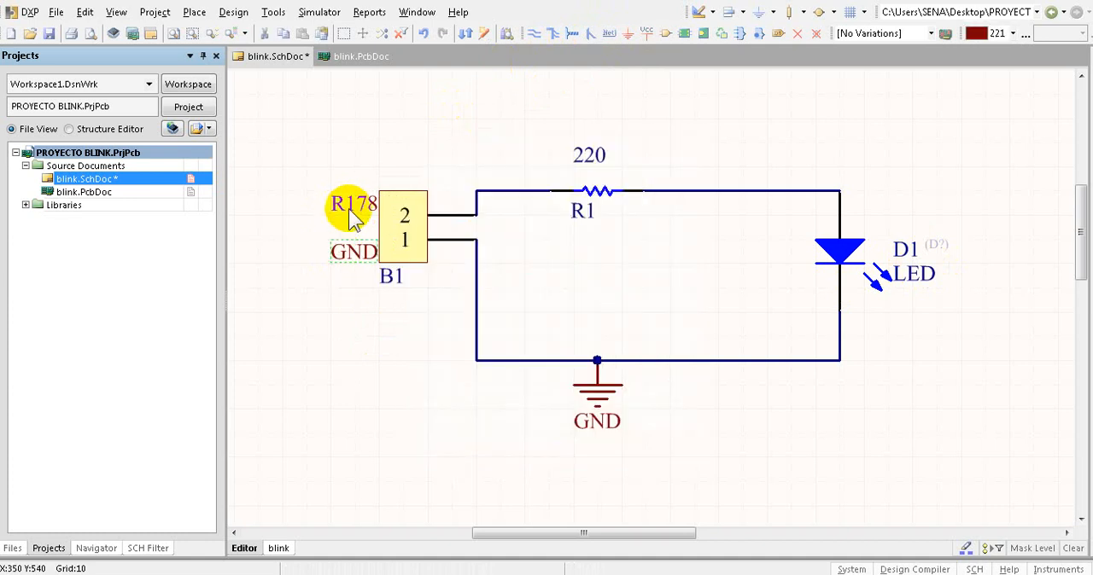
pyautogui.doubleClick(352, 207)
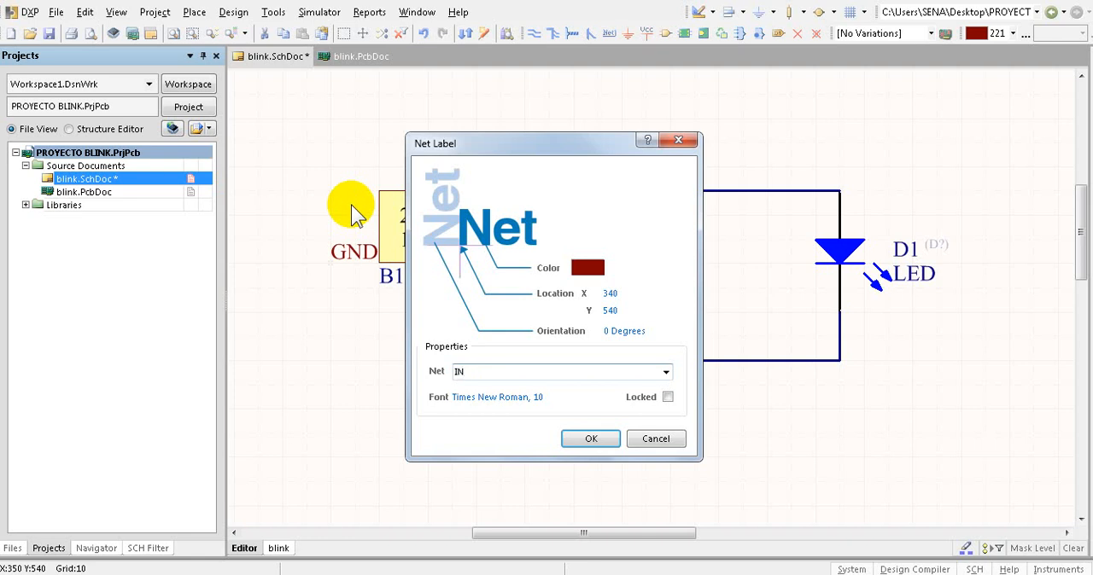
pyautogui.click(595, 442)
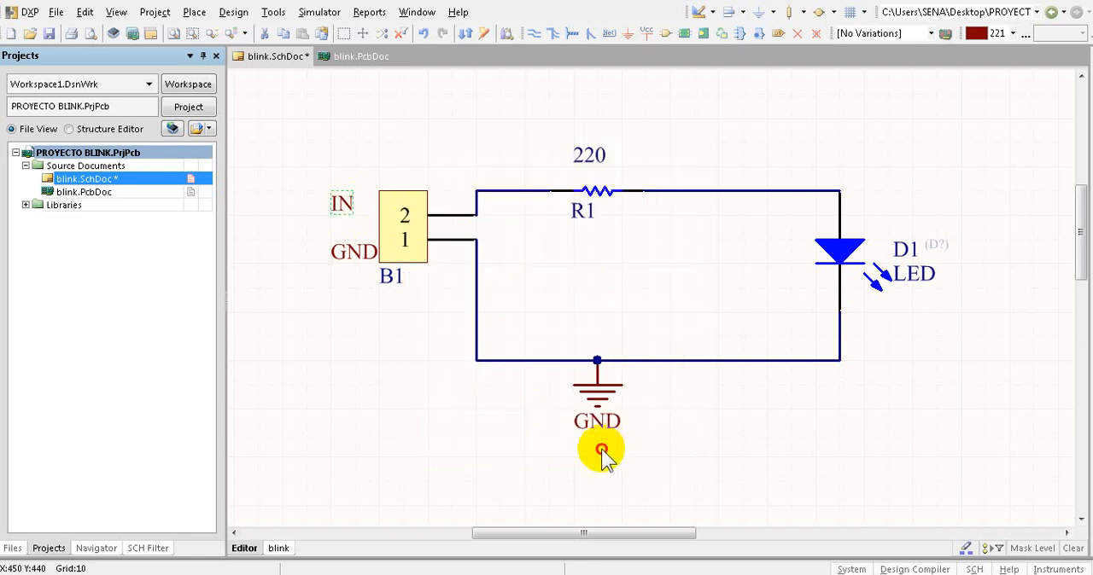
pyautogui.click(602, 450)
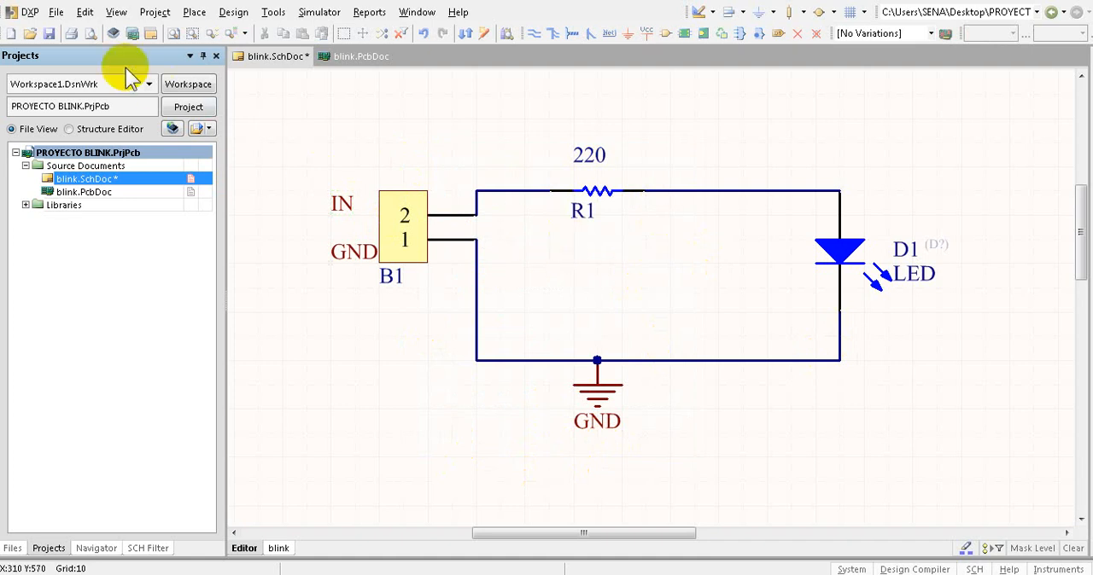
# - Save all open documents and open the blink.PcbDoc board document
pyautogui.click(56, 14)
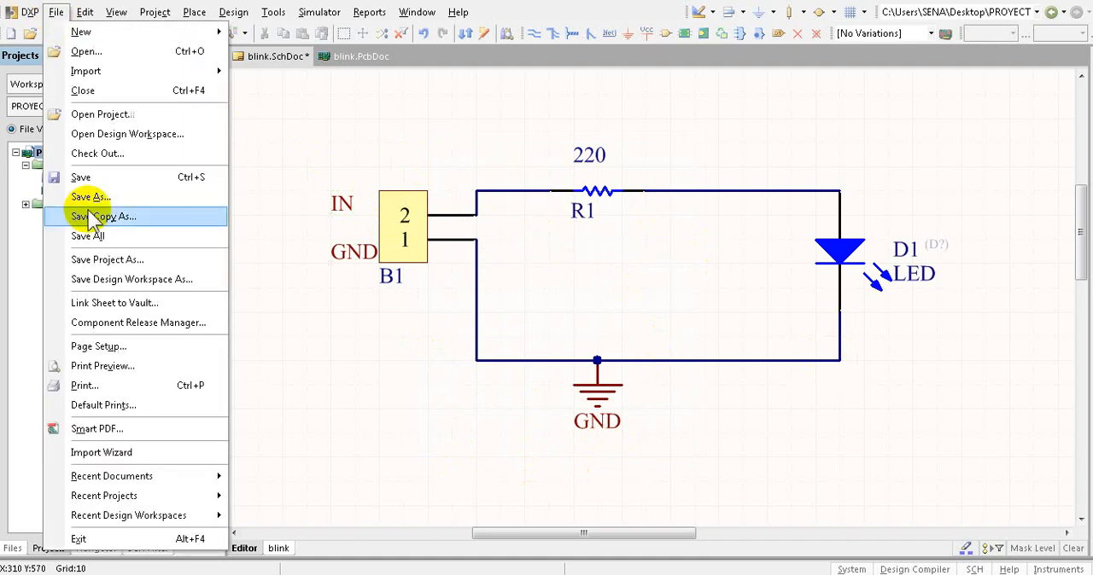
pyautogui.click(94, 239)
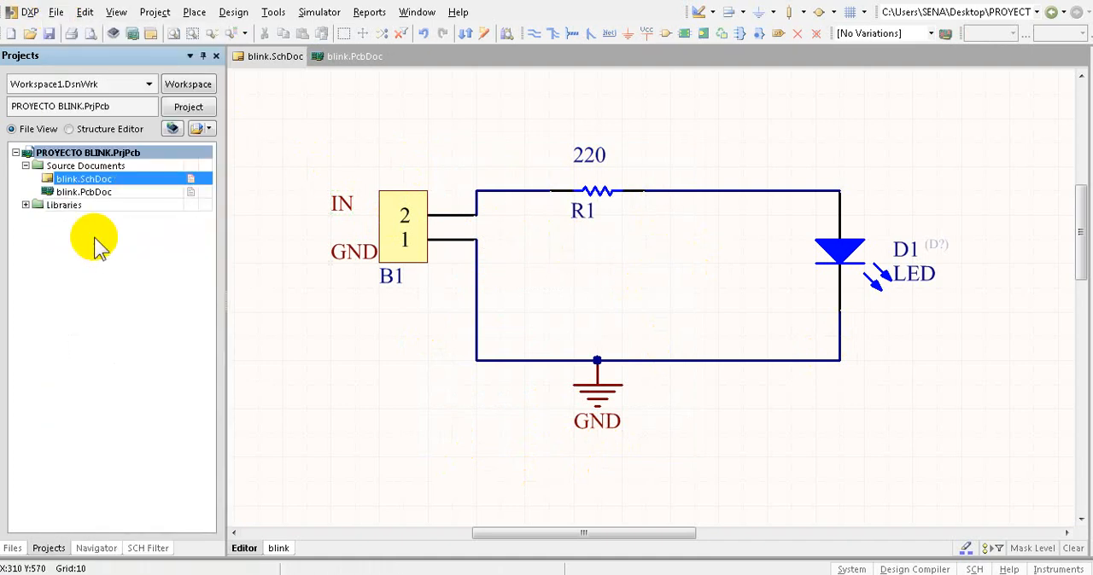
pyautogui.doubleClick(78, 192)
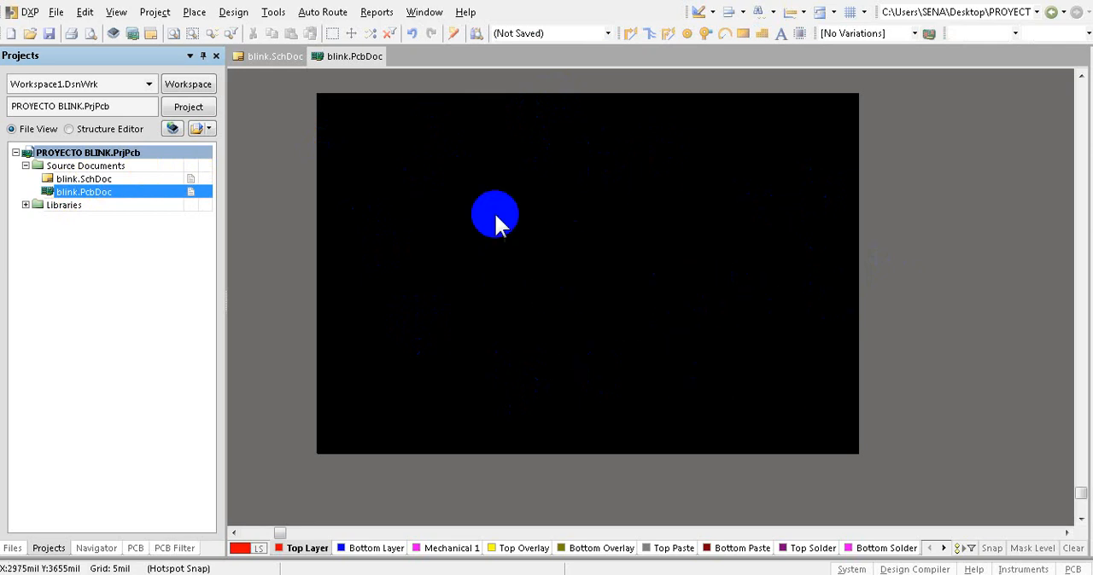
# - Import the changes from PROYECTO BLINK.PrjPcb into the board with the blink room excluded, validating and executing the change order
pyautogui.click(245, 15)
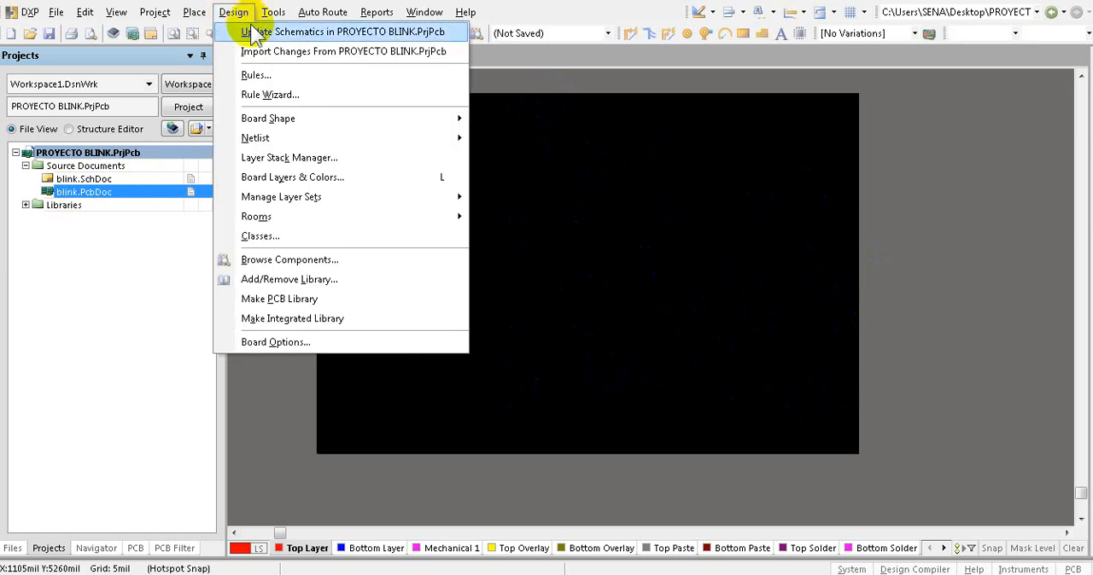
pyautogui.click(413, 53)
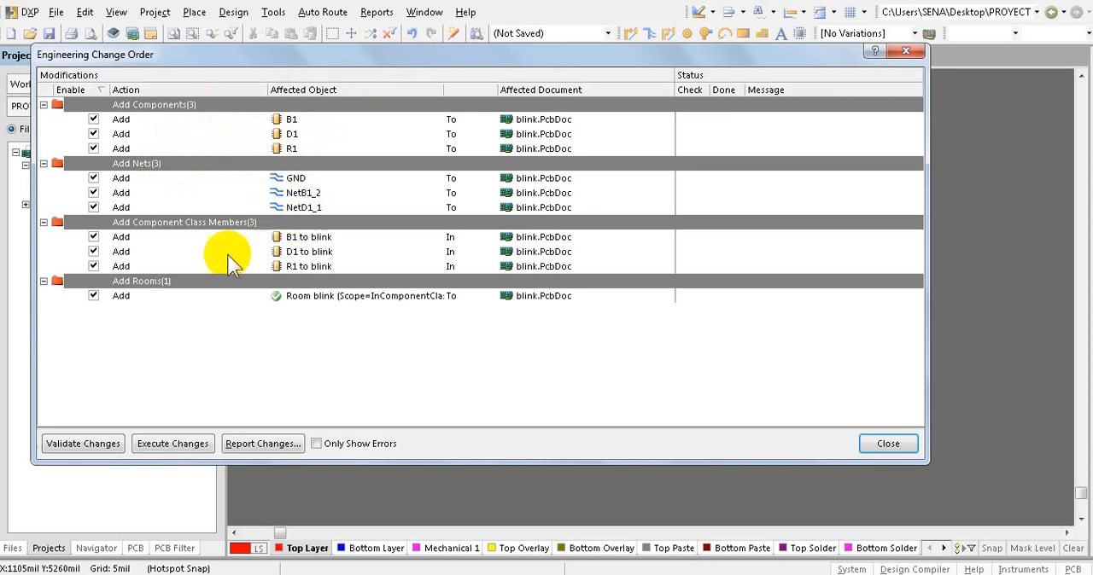
pyautogui.click(94, 297)
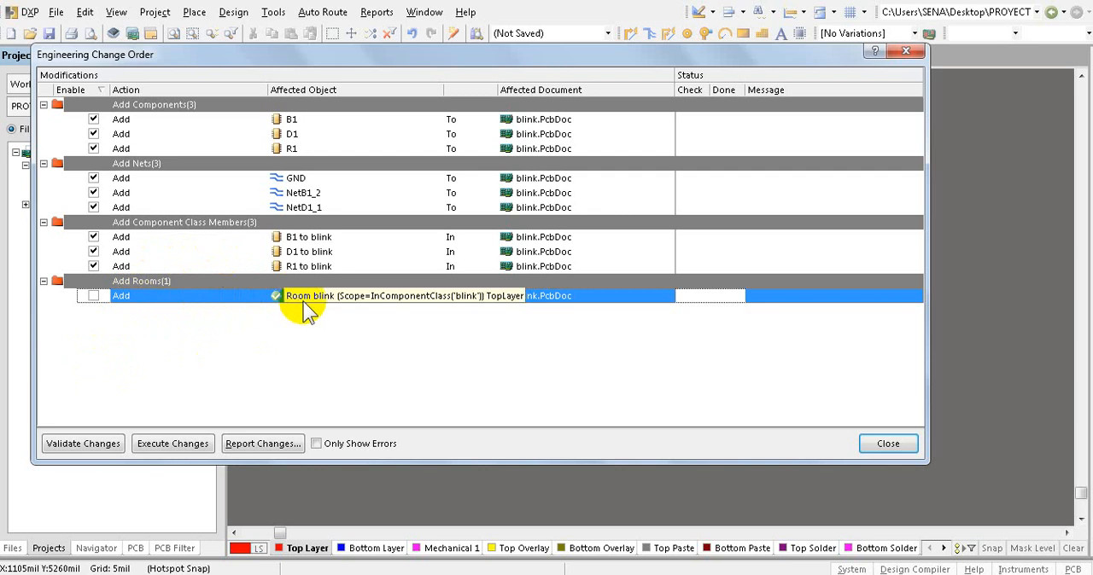
pyautogui.click(99, 451)
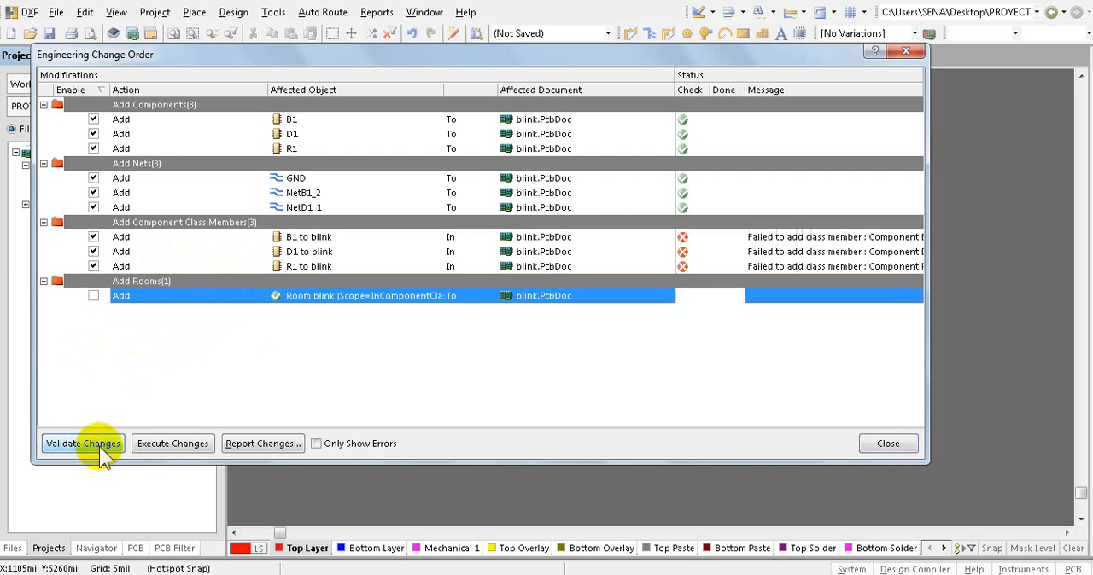
pyautogui.click(173, 454)
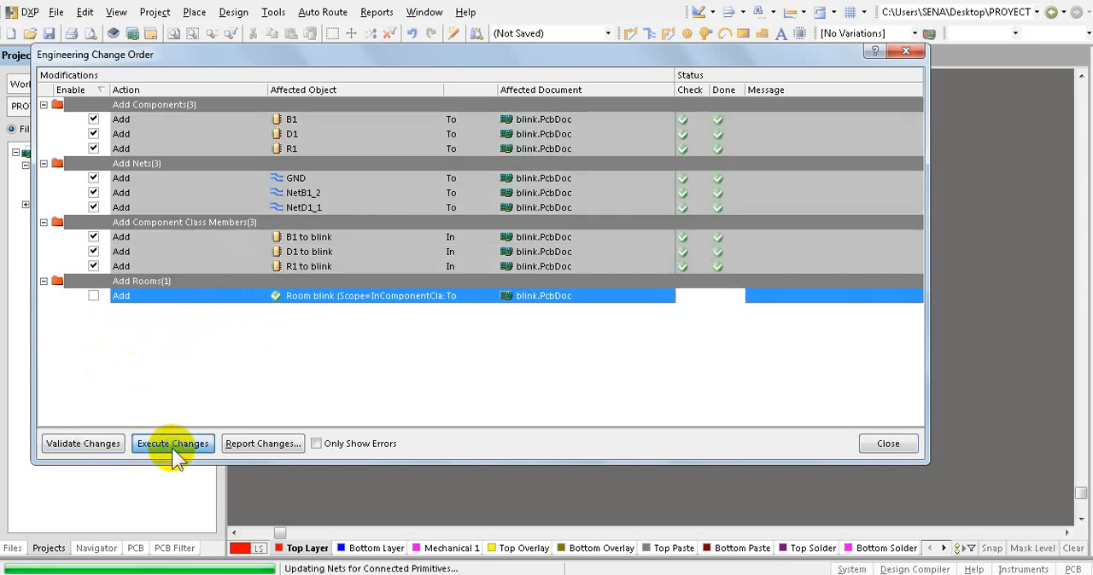
pyautogui.click(878, 443)
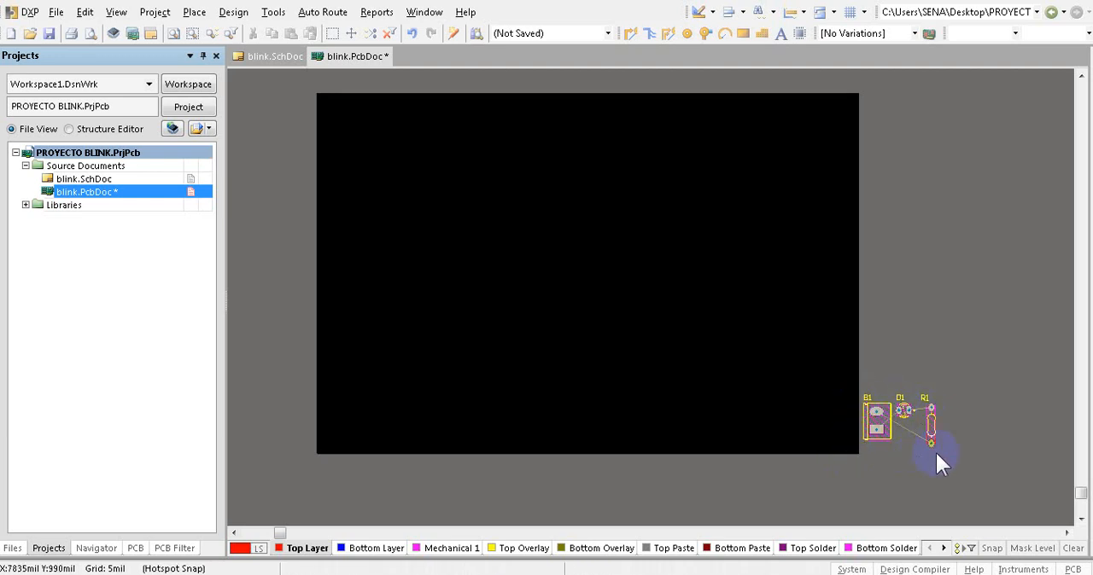
# - Move connector B1 onto the black board area, and move D1 and R1 together to a spot beside it
pyautogui.click(871, 419)
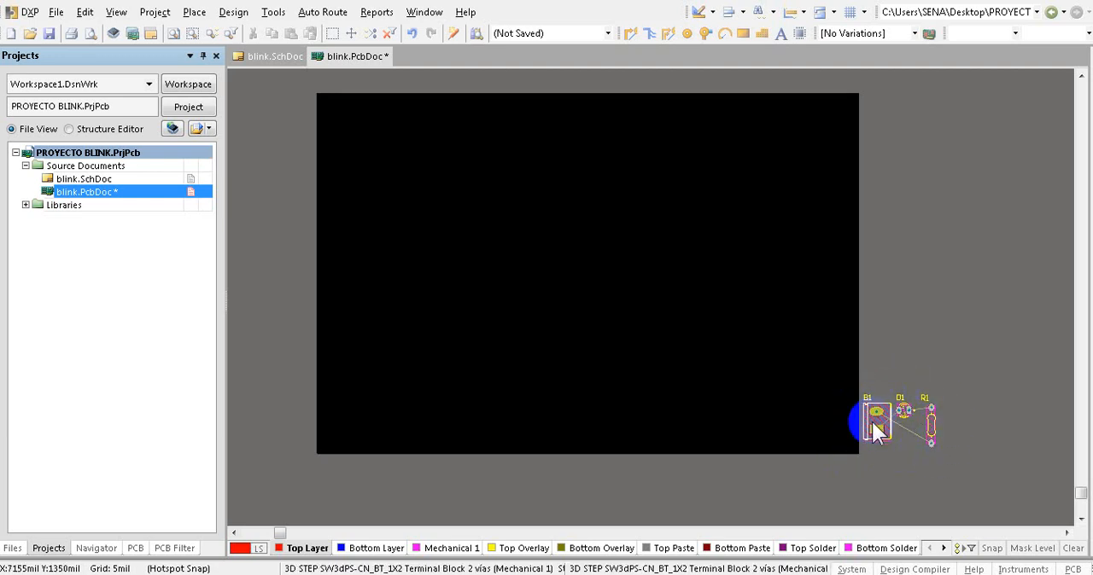
pyautogui.moveTo(875, 430); pyautogui.dragTo(478, 289)
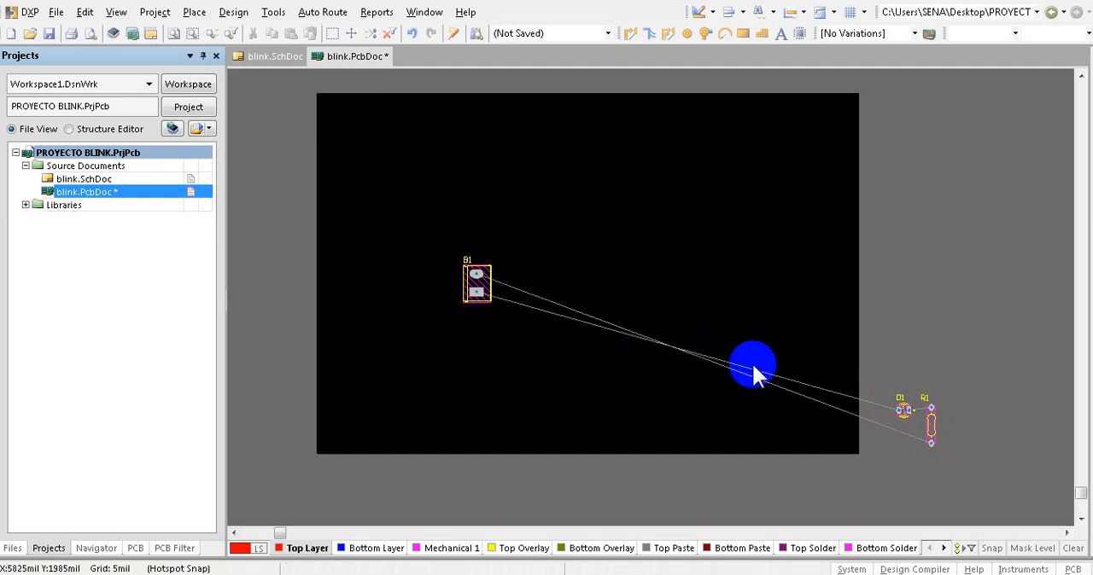
pyautogui.moveTo(873, 357); pyautogui.dragTo(983, 473)
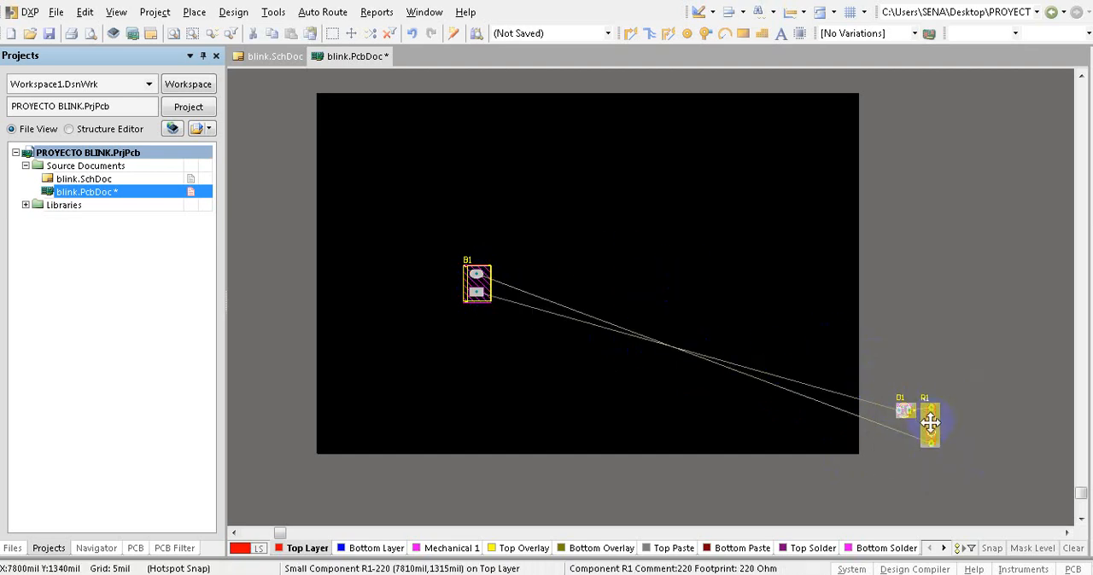
pyautogui.moveTo(930, 423); pyautogui.dragTo(574, 254)
pyautogui.click(634, 240)
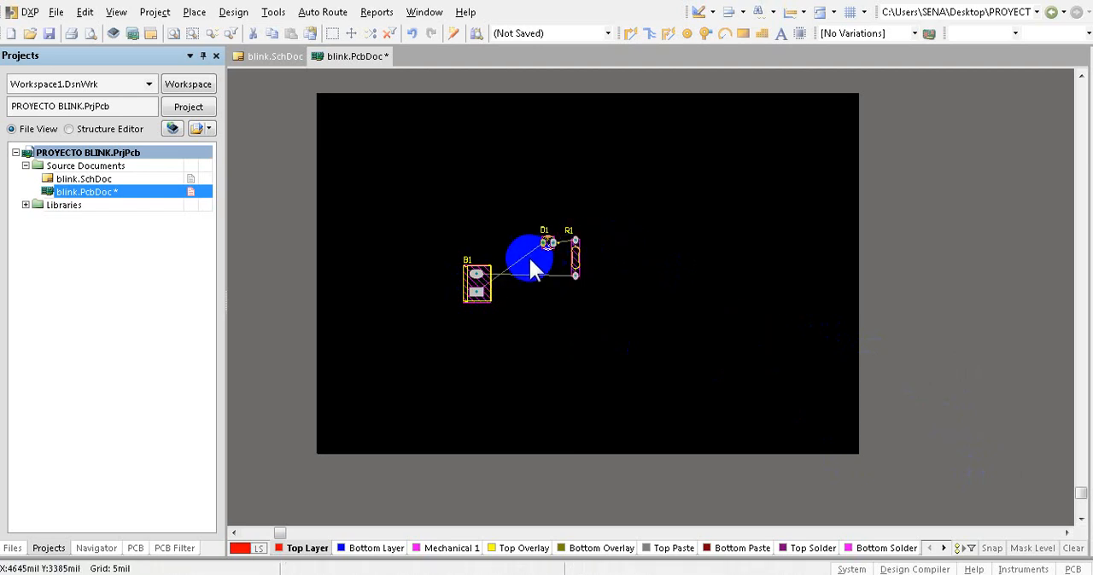
# - Rotate R1 to horizontal in line with B1's upper pad, and place D1 below R1's far end, level with B1's lower pad
pyautogui.keyDown('ctrl'); pyautogui.scroll(3, 547, 265); pyautogui.keyUp('ctrl')
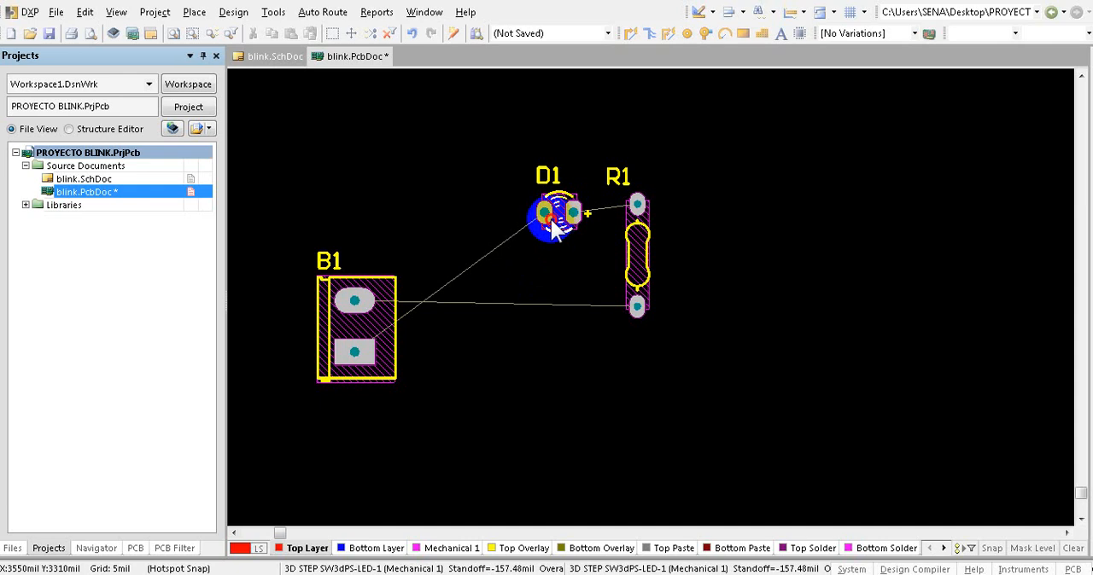
pyautogui.moveTo(555, 229); pyautogui.dragTo(504, 232)
pyautogui.moveTo(633, 256); pyautogui.dragTo(511, 302)
pyautogui.press('space')
pyautogui.press('space')
pyautogui.press('space')
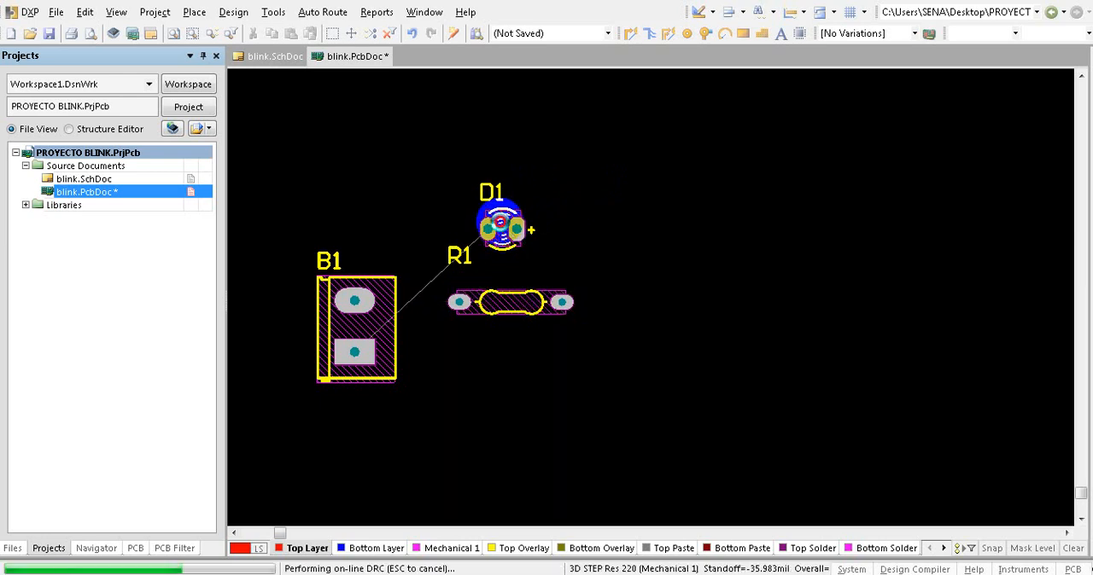
pyautogui.moveTo(500, 230); pyautogui.dragTo(515, 362)
pyautogui.moveTo(508, 314); pyautogui.dragTo(484, 313)
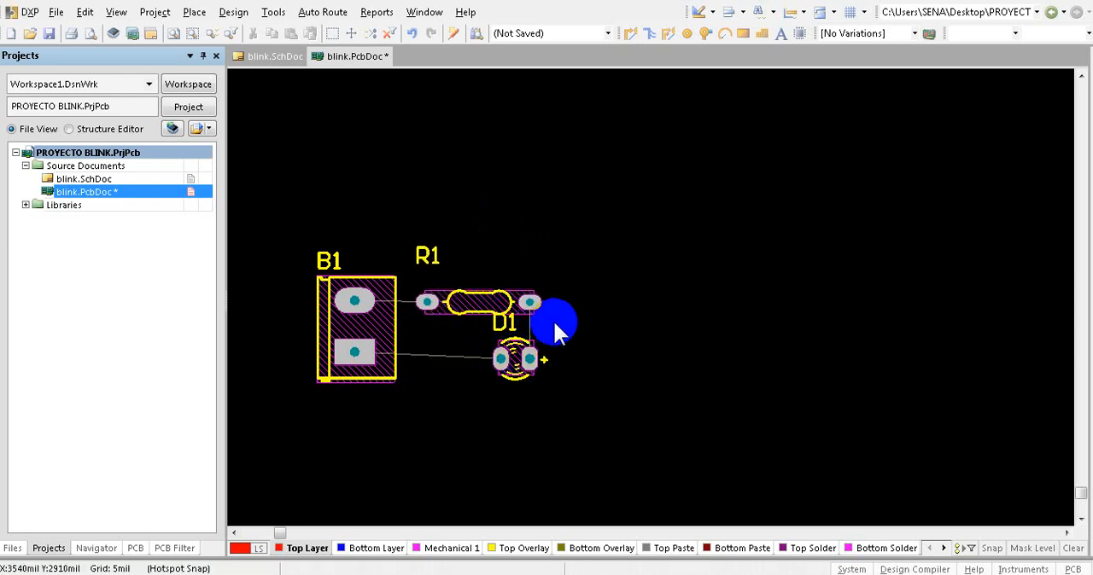
pyautogui.keyDown('ctrl'); pyautogui.scroll(-1, 817, 273); pyautogui.keyUp('ctrl')
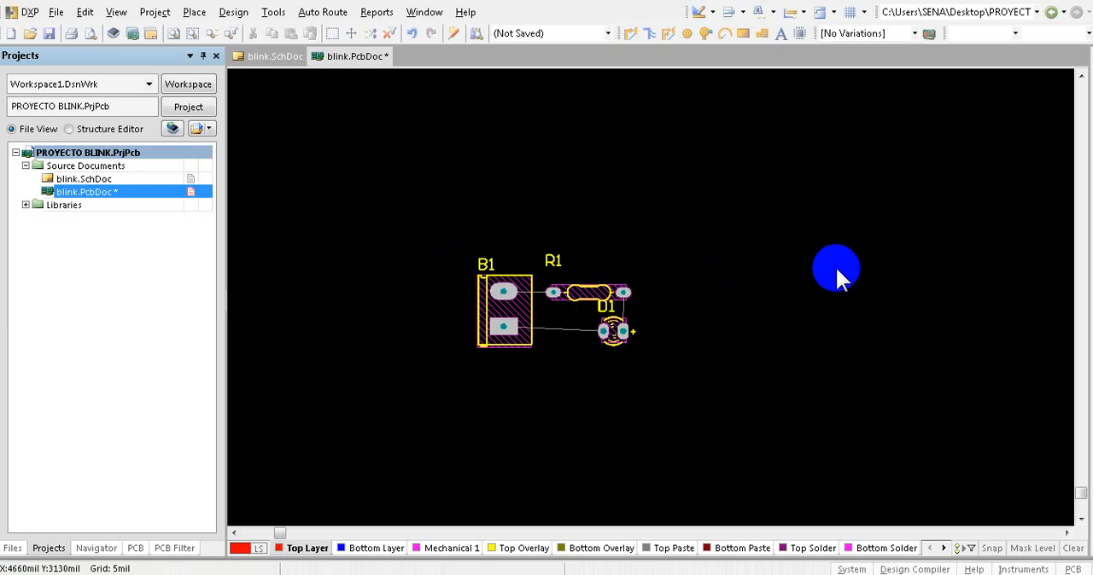
pyautogui.keyDown('ctrl'); pyautogui.scroll(1, 650, 292); pyautogui.keyUp('ctrl')
pyautogui.keyDown('ctrl'); pyautogui.scroll(1, 636, 292); pyautogui.keyUp('ctrl')
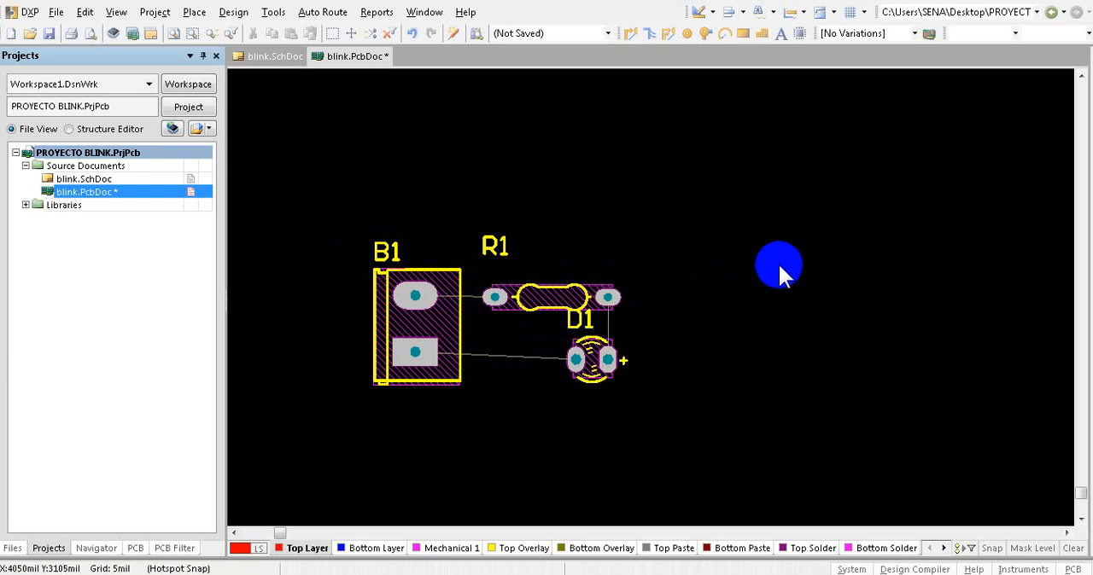
pyautogui.keyDown('ctrl'); pyautogui.scroll(-3, 781, 262); pyautogui.keyUp('ctrl')
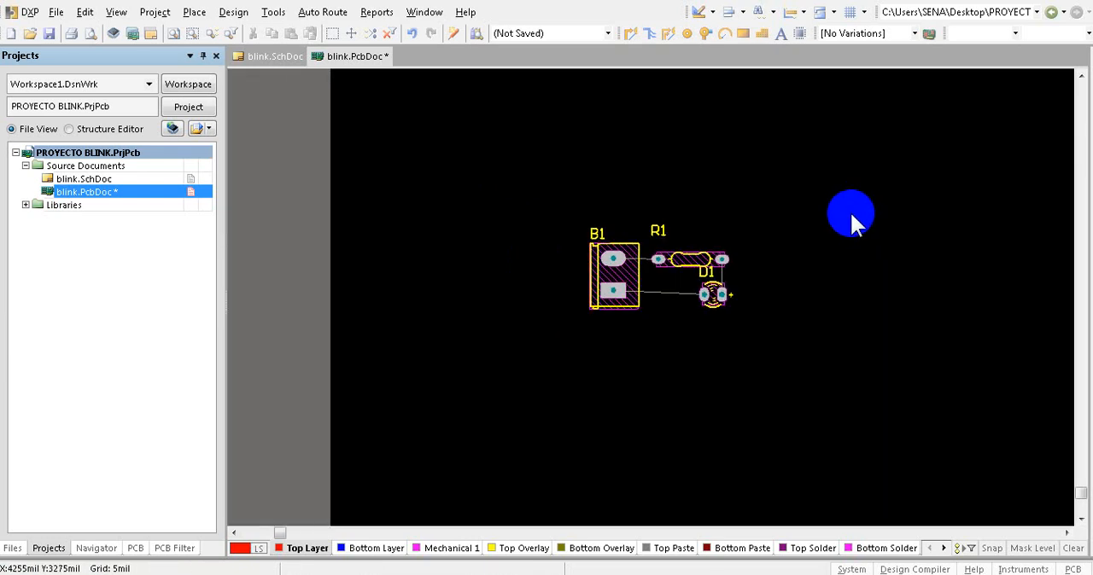
pyautogui.keyDown('ctrl'); pyautogui.scroll(-1, 621, 205); pyautogui.keyUp('ctrl')
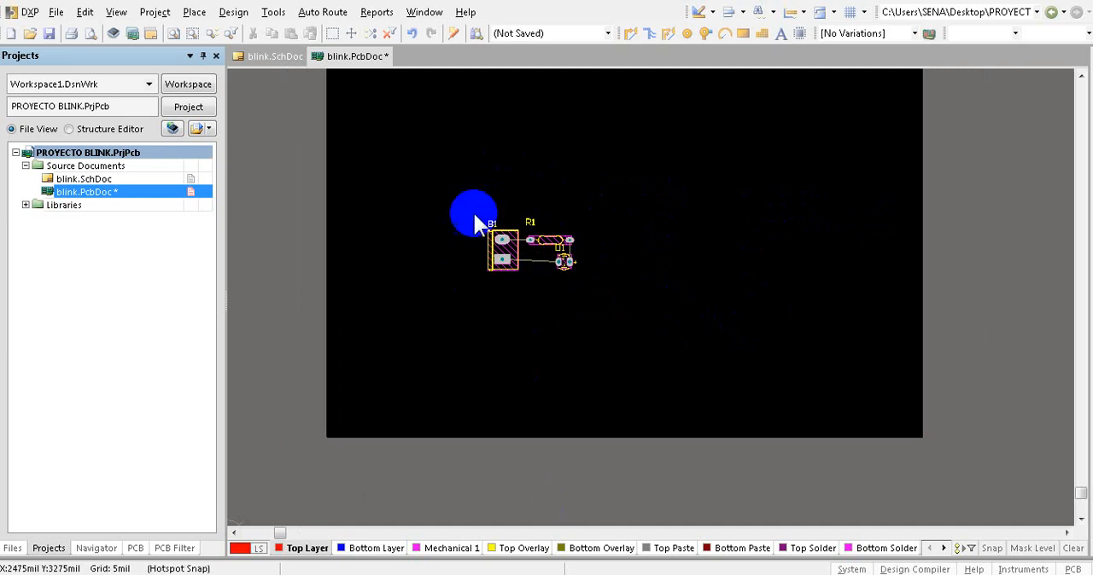
pyautogui.keyDown('ctrl'); pyautogui.scroll(-1, 532, 260); pyautogui.keyUp('ctrl')
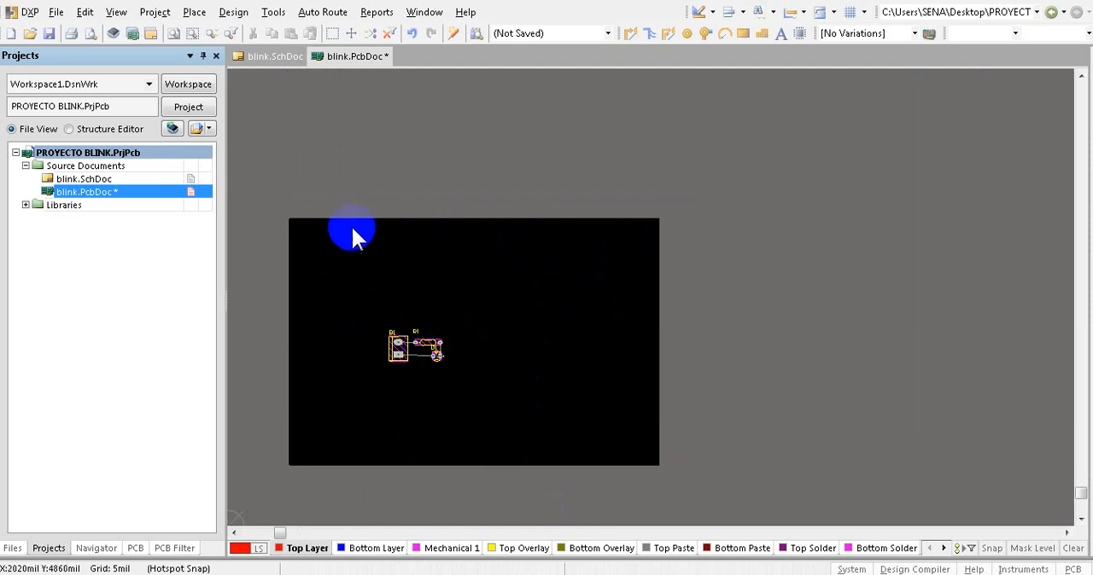
pyautogui.keyDown('ctrl'); pyautogui.scroll(5, 398, 361); pyautogui.keyUp('ctrl')
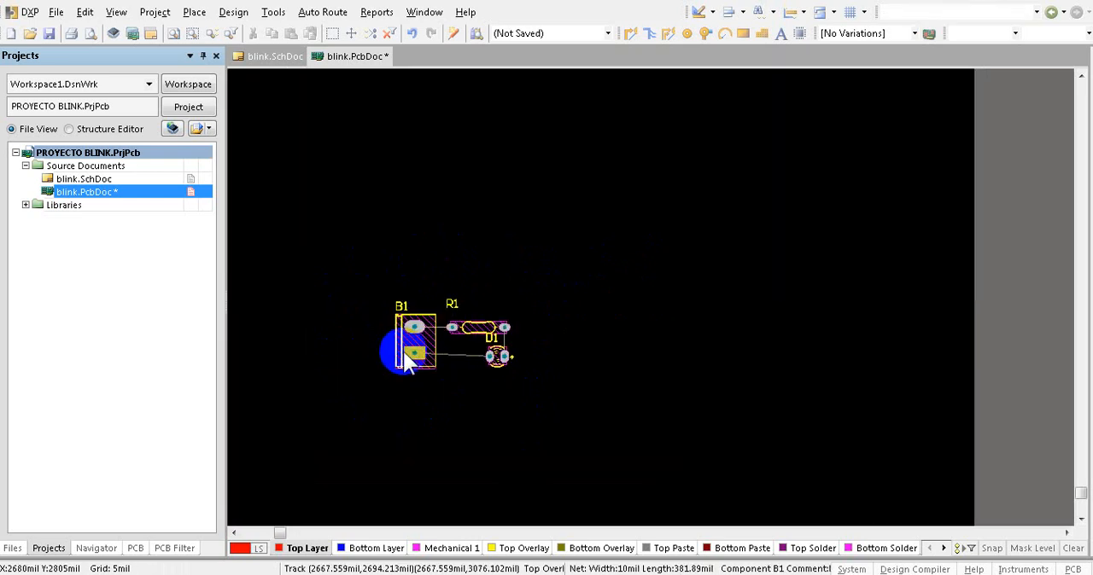
# - Make the Keep-Out Layer the active drawing layer of the board
pyautogui.keyDown('ctrl'); pyautogui.scroll(1, 416, 357); pyautogui.keyUp('ctrl')
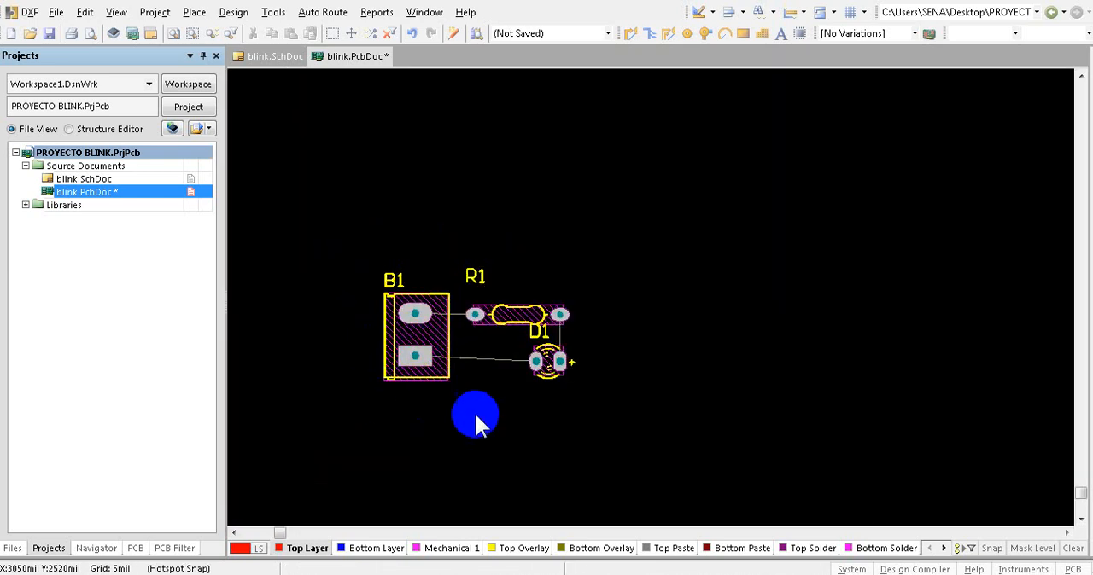
pyautogui.keyDown('ctrl'); pyautogui.scroll(-4, 713, 257); pyautogui.keyUp('ctrl')
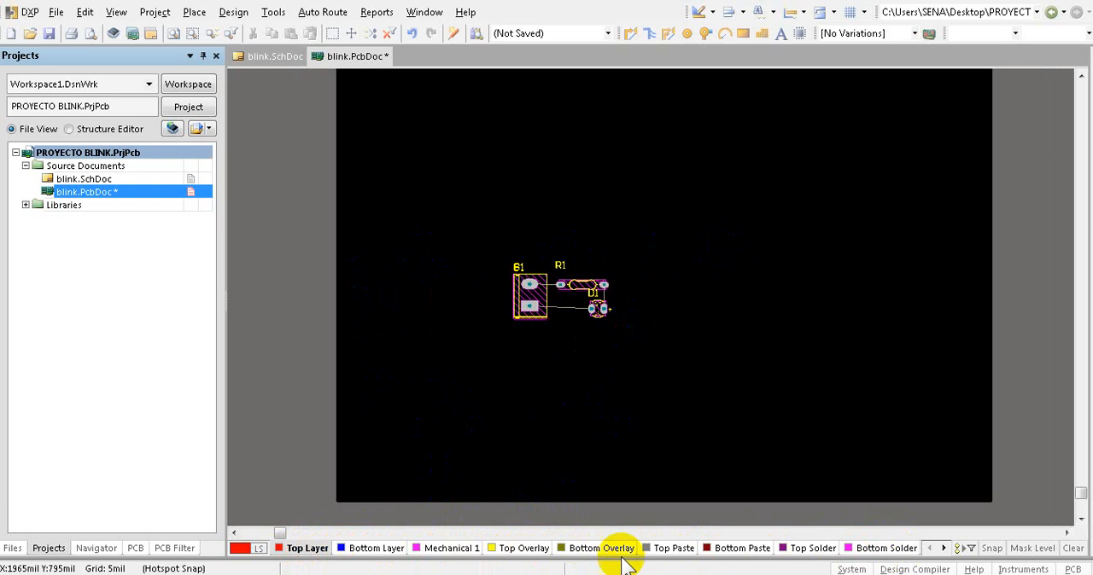
pyautogui.click(943, 548)
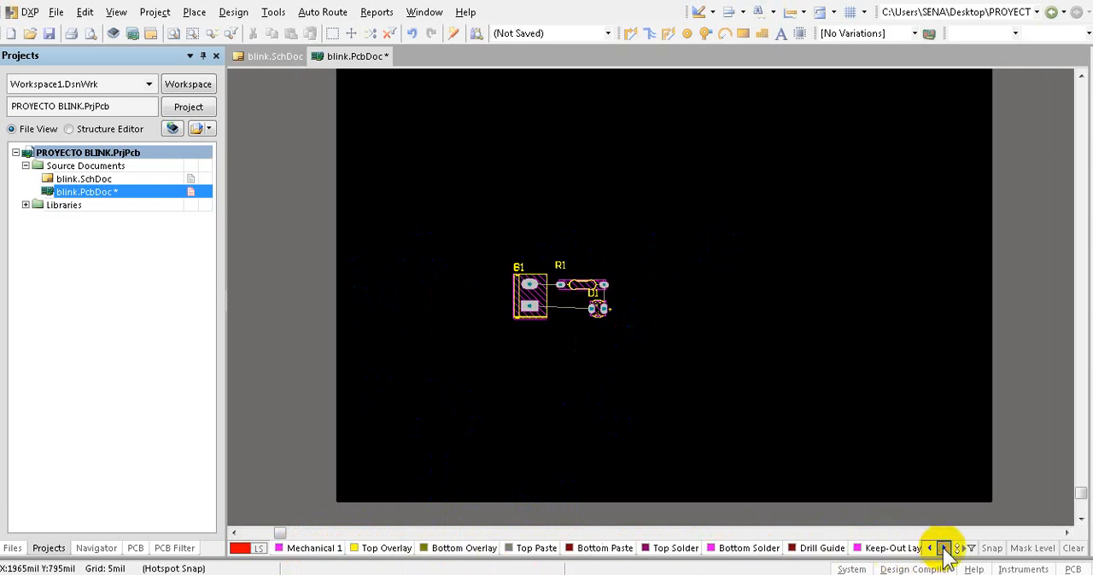
pyautogui.click(942, 548)
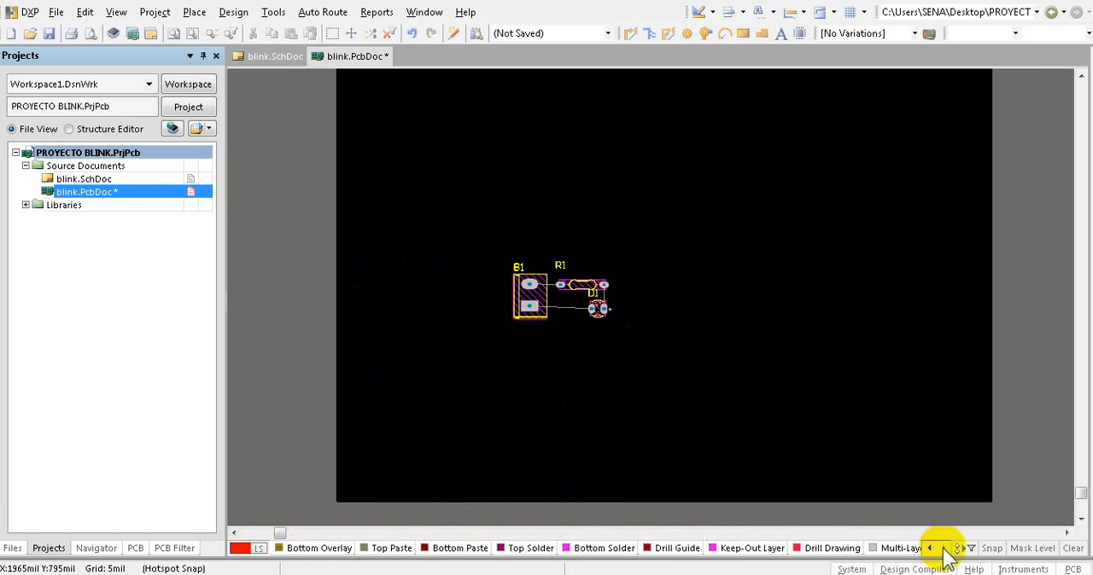
pyautogui.click(751, 550)
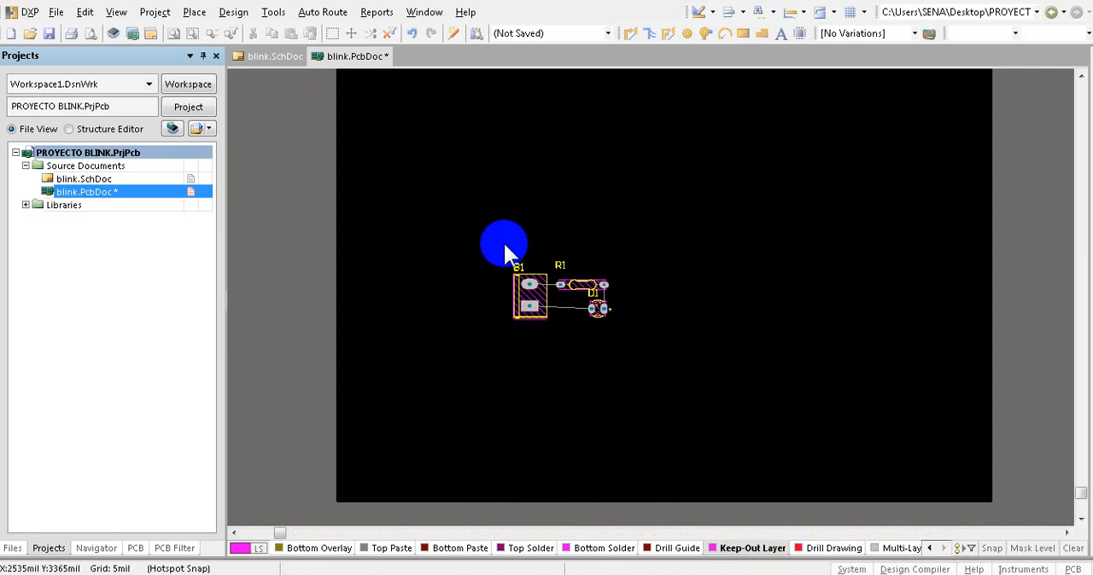
# - Draw a closed rectangular outline about 1100 by 975 mil around B1, R1 and D1 on the Keep-Out Layer
pyautogui.keyDown('ctrl'); pyautogui.scroll(3, 512, 284); pyautogui.keyUp('ctrl')
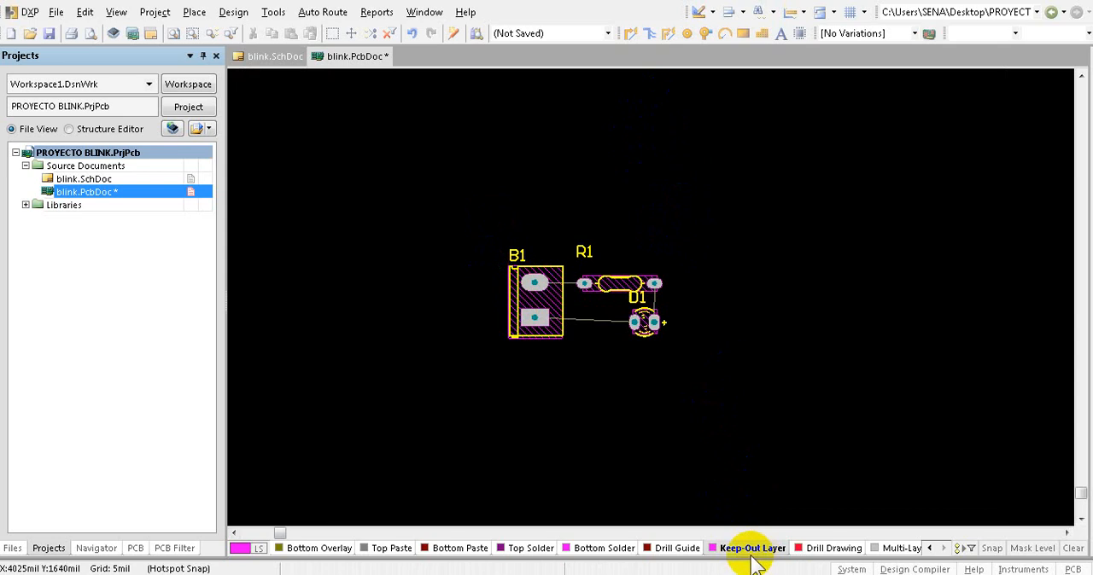
pyautogui.click(708, 15)
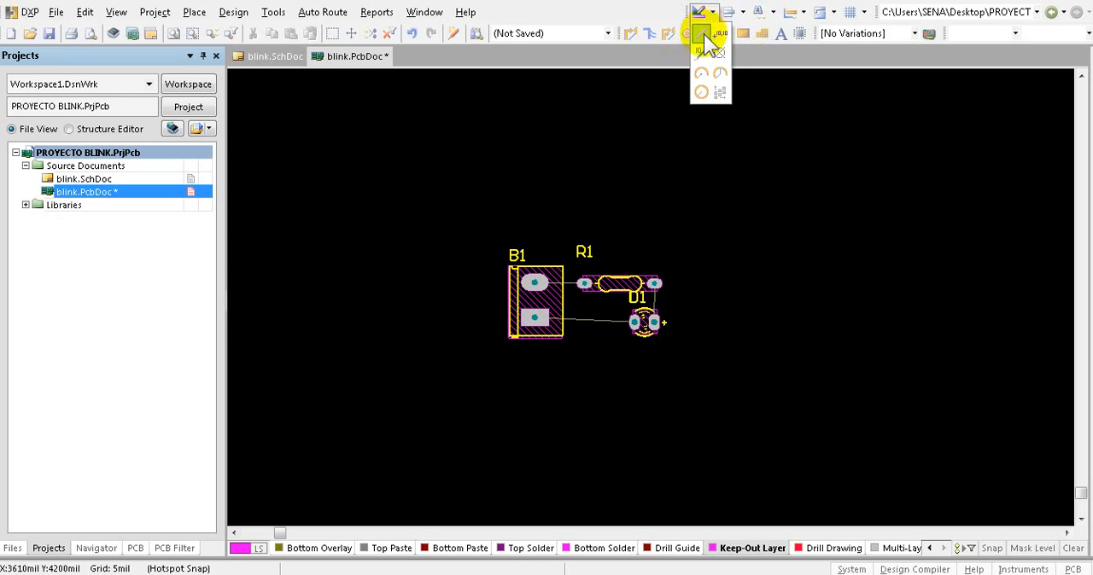
pyautogui.click(703, 34)
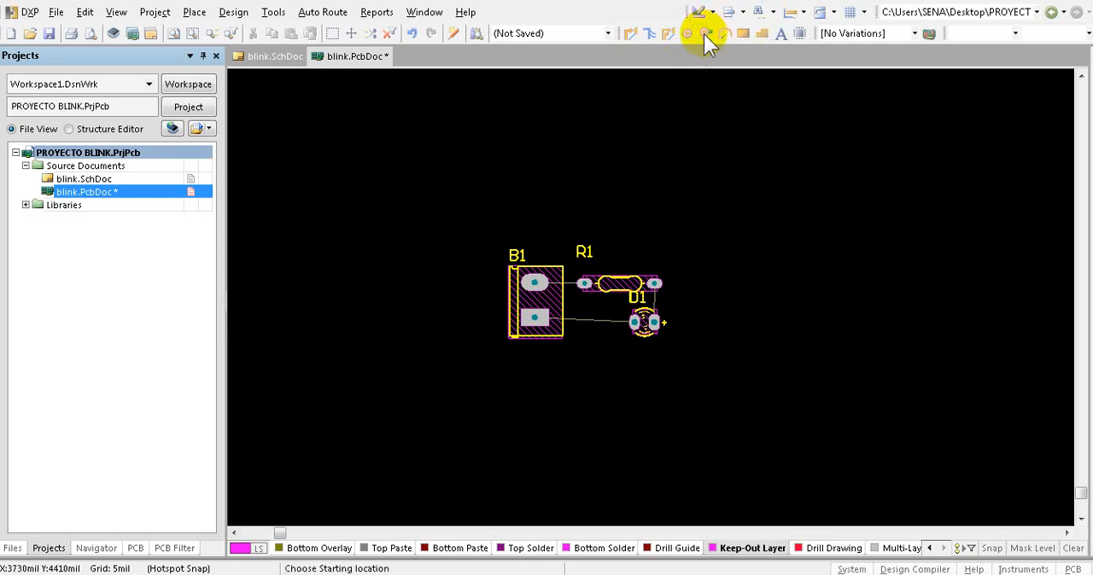
pyautogui.click(489, 206)
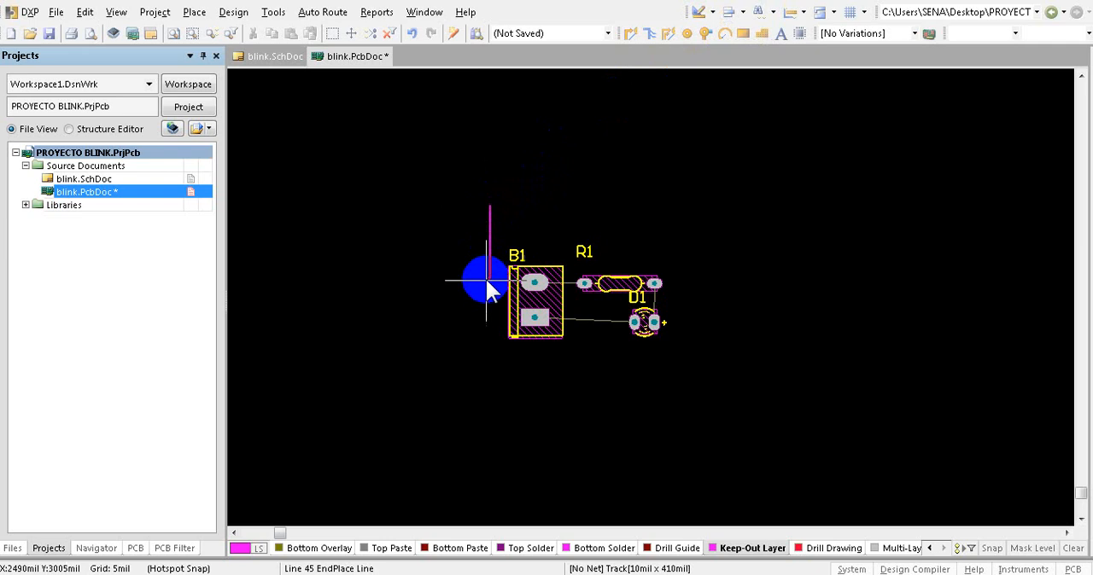
pyautogui.click(489, 371)
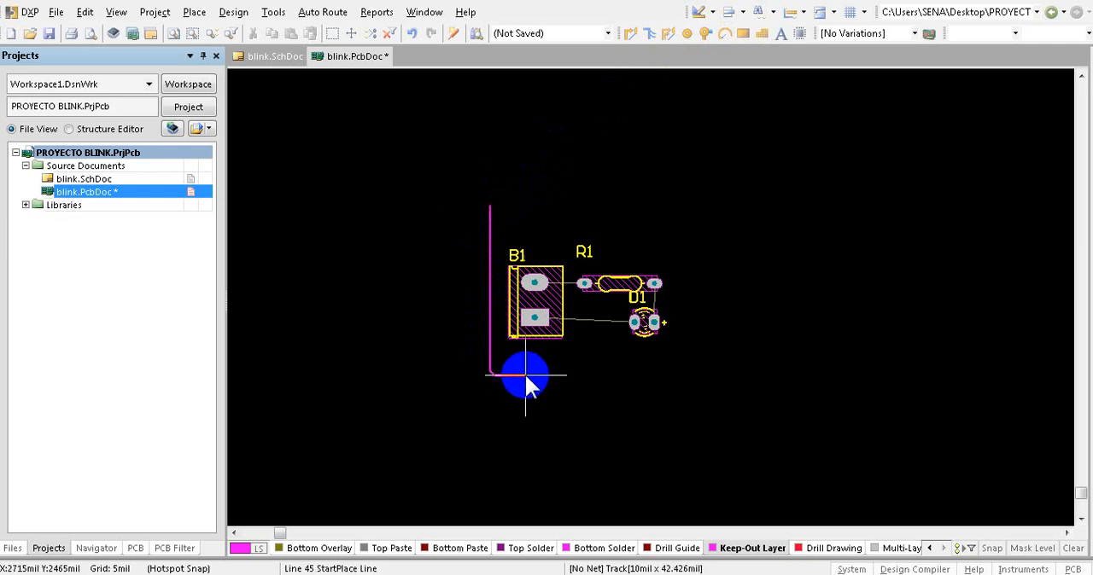
pyautogui.click(683, 370)
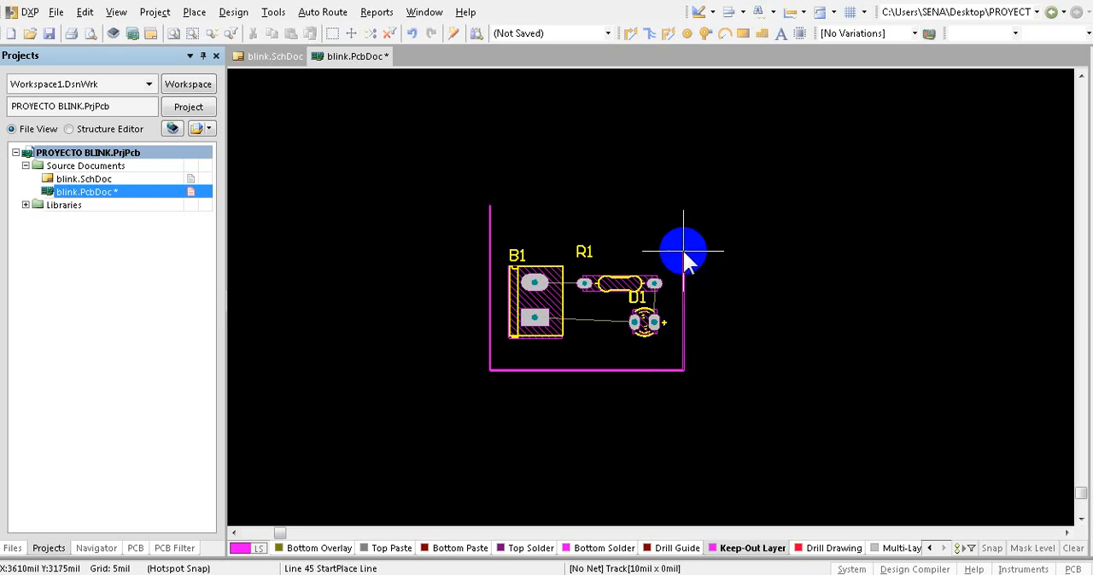
pyautogui.click(680, 201)
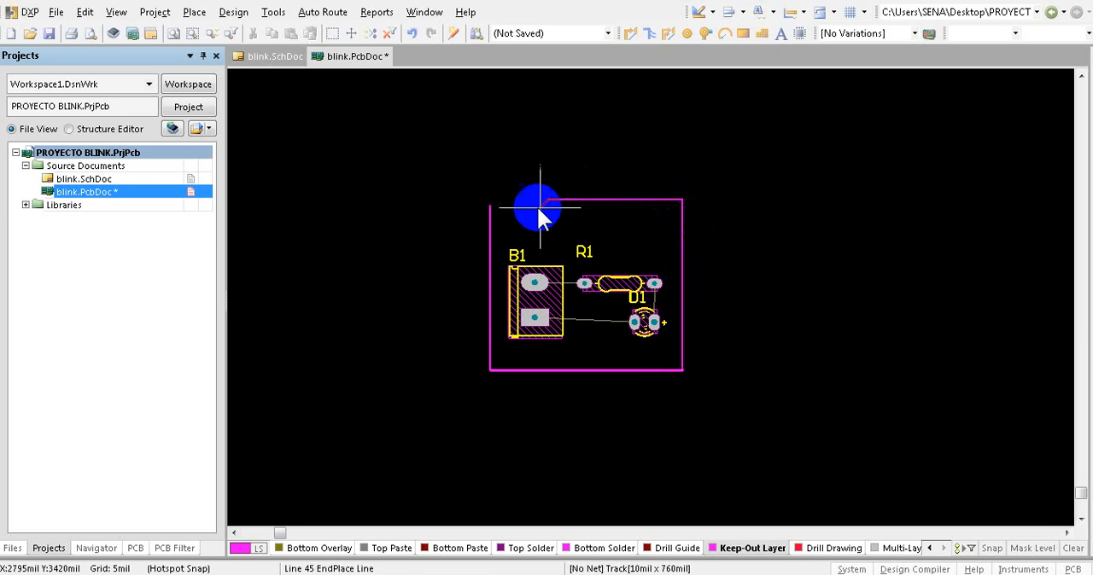
pyautogui.keyDown('ctrl'); pyautogui.scroll(1, 521, 204); pyautogui.keyUp('ctrl')
pyautogui.keyDown('ctrl'); pyautogui.scroll(4, 472, 192); pyautogui.keyUp('ctrl')
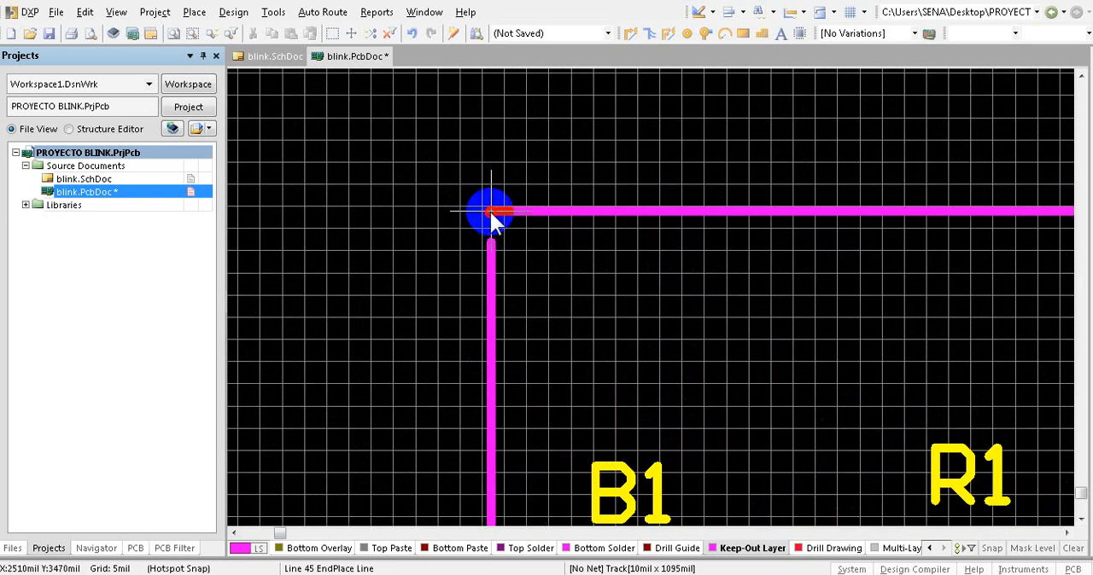
pyautogui.click(491, 212)
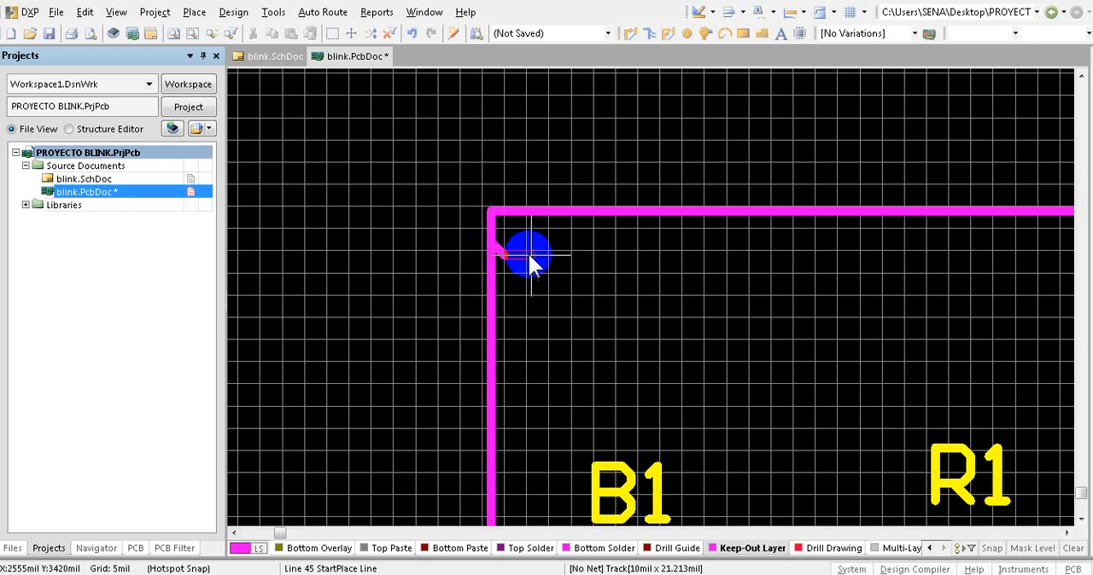
pyautogui.rightClick(522, 251)
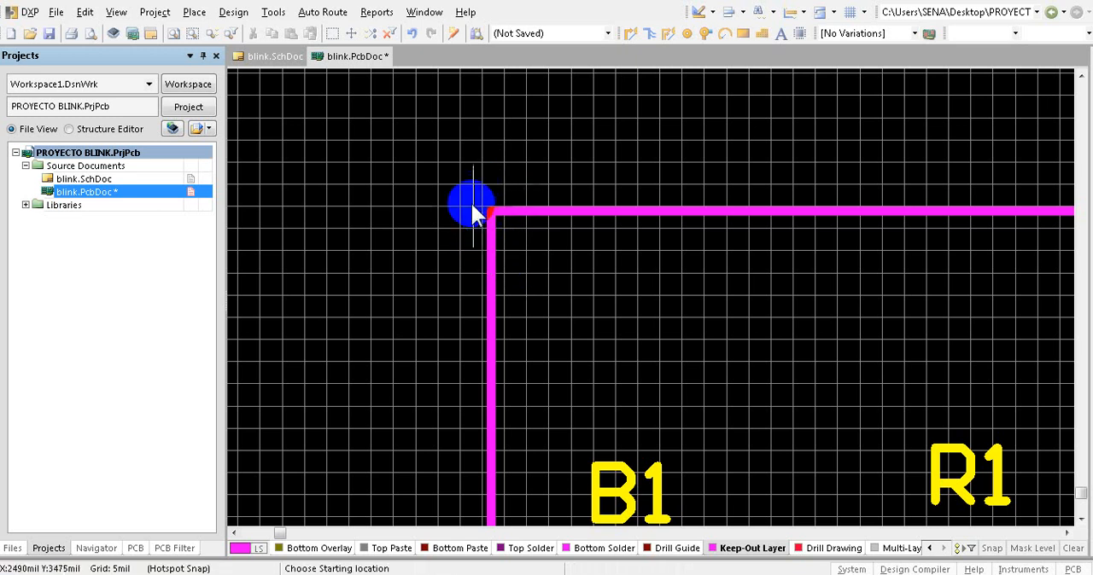
# - Examine the right-hand corners of the keep-out outline up close and end line placement
pyautogui.keyDown('ctrl'); pyautogui.scroll(-1, 424, 226); pyautogui.keyUp('ctrl')
pyautogui.keyDown('ctrl'); pyautogui.scroll(-2, 410, 209); pyautogui.keyUp('ctrl')
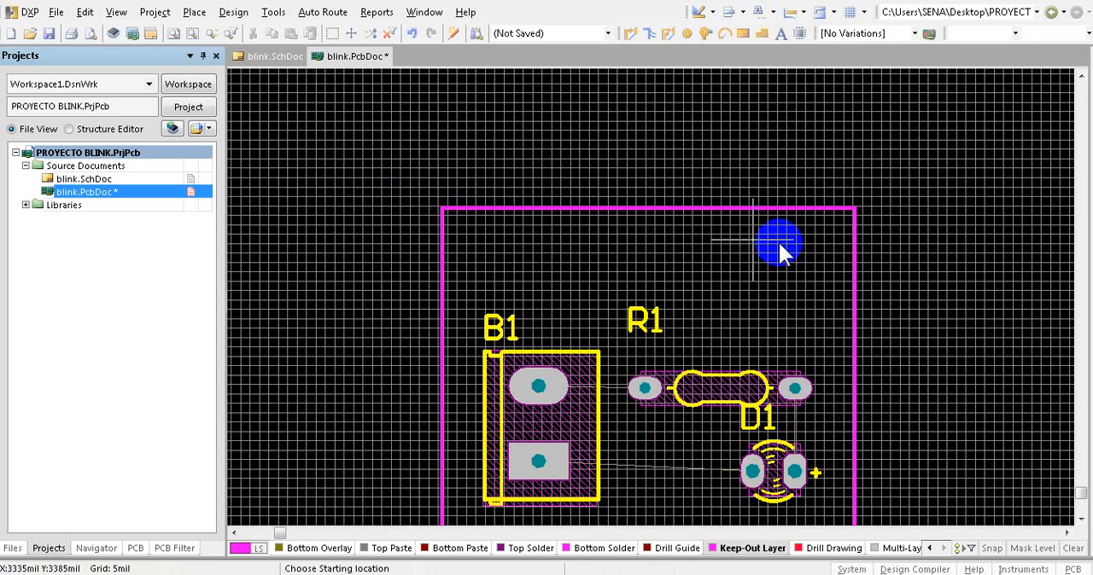
pyautogui.keyDown('ctrl'); pyautogui.scroll(3, 849, 227); pyautogui.keyUp('ctrl')
pyautogui.keyDown('ctrl'); pyautogui.scroll(-3, 858, 171); pyautogui.keyUp('ctrl')
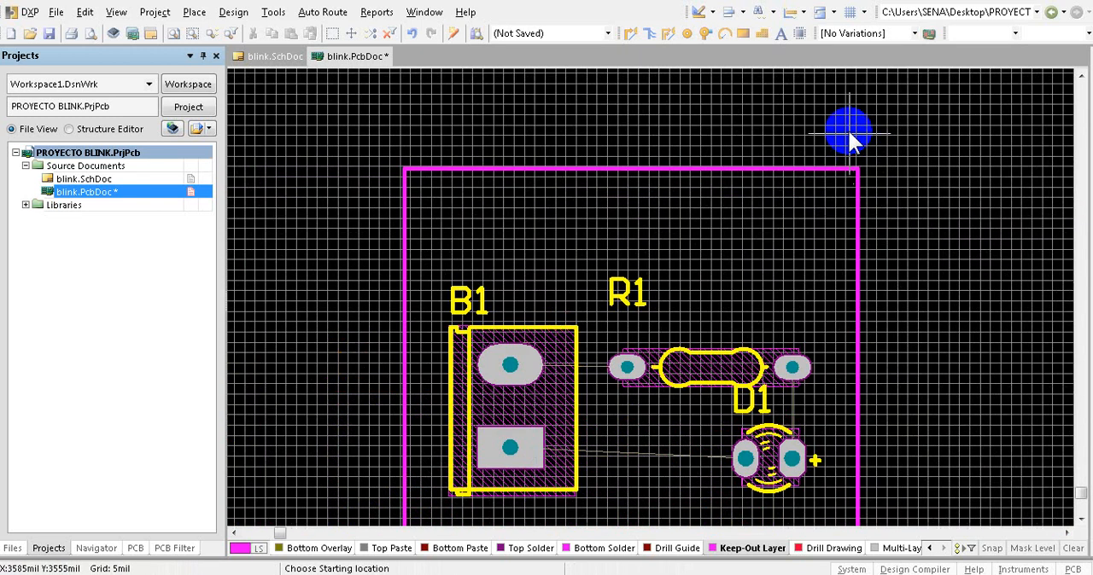
pyautogui.keyDown('ctrl'); pyautogui.scroll(2, 845, 384); pyautogui.keyUp('ctrl')
pyautogui.keyDown('ctrl'); pyautogui.scroll(6, 847, 384); pyautogui.keyUp('ctrl')
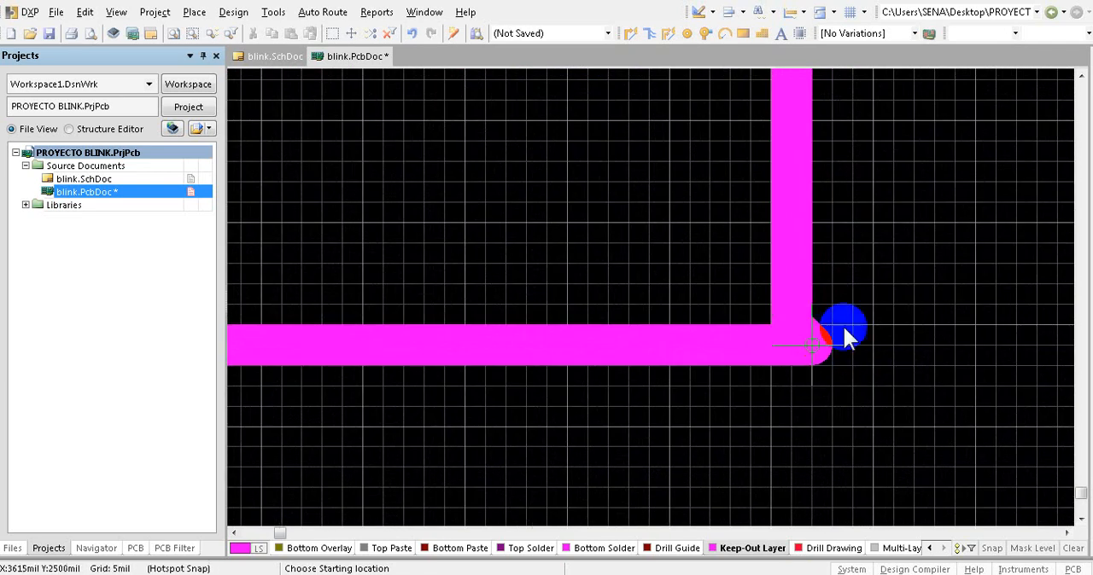
pyautogui.click(812, 345)
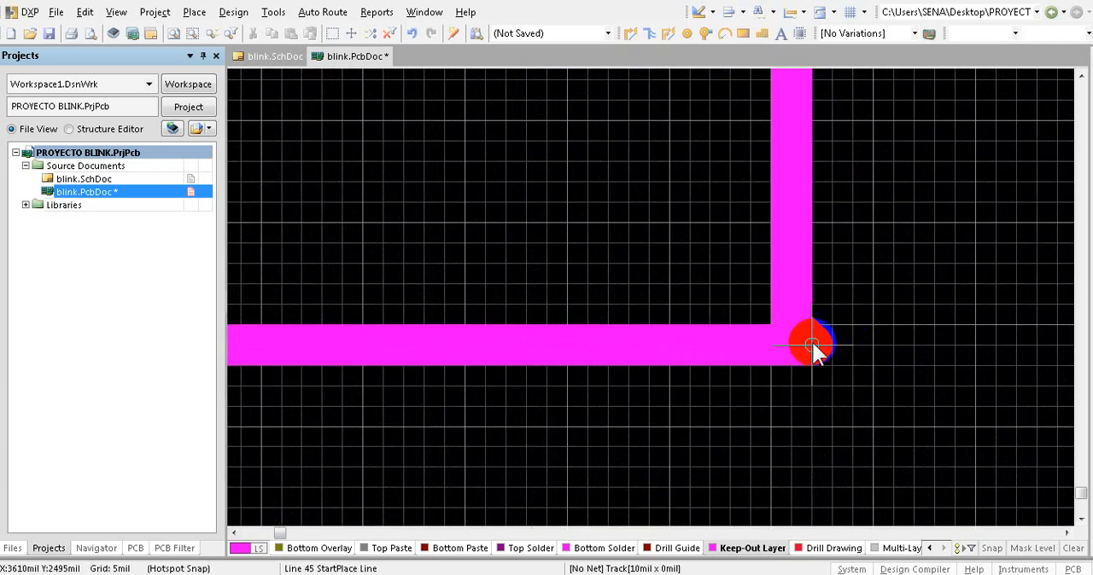
pyautogui.rightClick(812, 344)
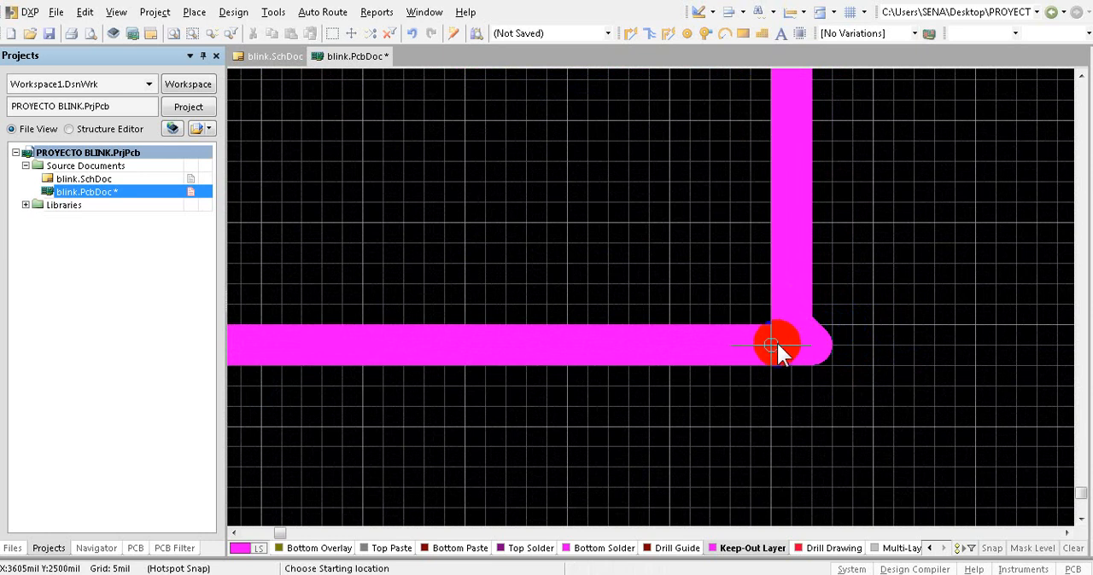
pyautogui.rightClick(712, 278)
# - Square the outline's lower-right corner by bringing the short diagonal track and the bottom track's end in line with the right edge
pyautogui.click(773, 334)
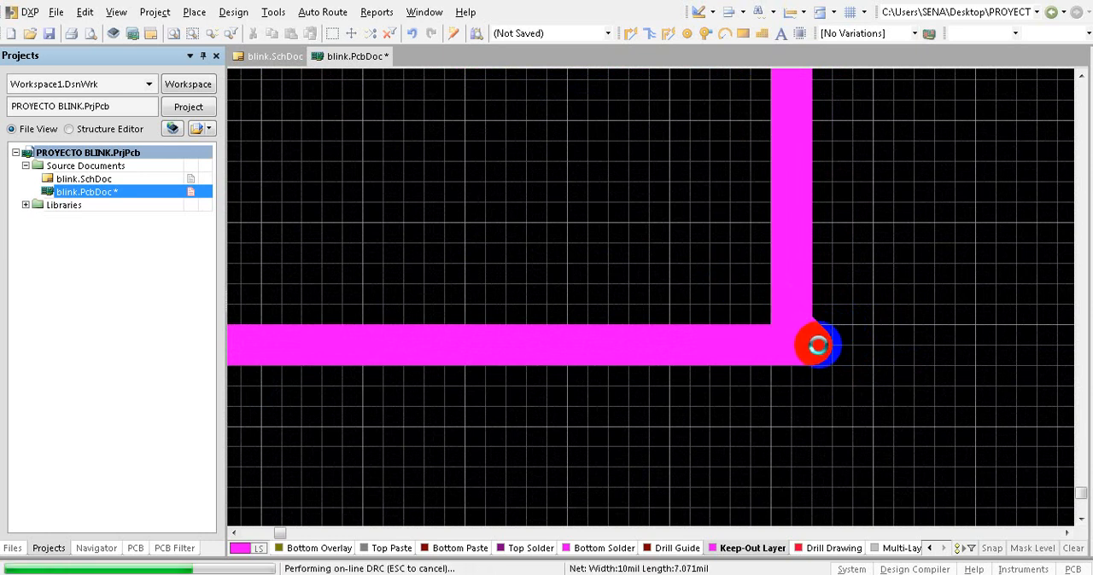
pyautogui.click(802, 342)
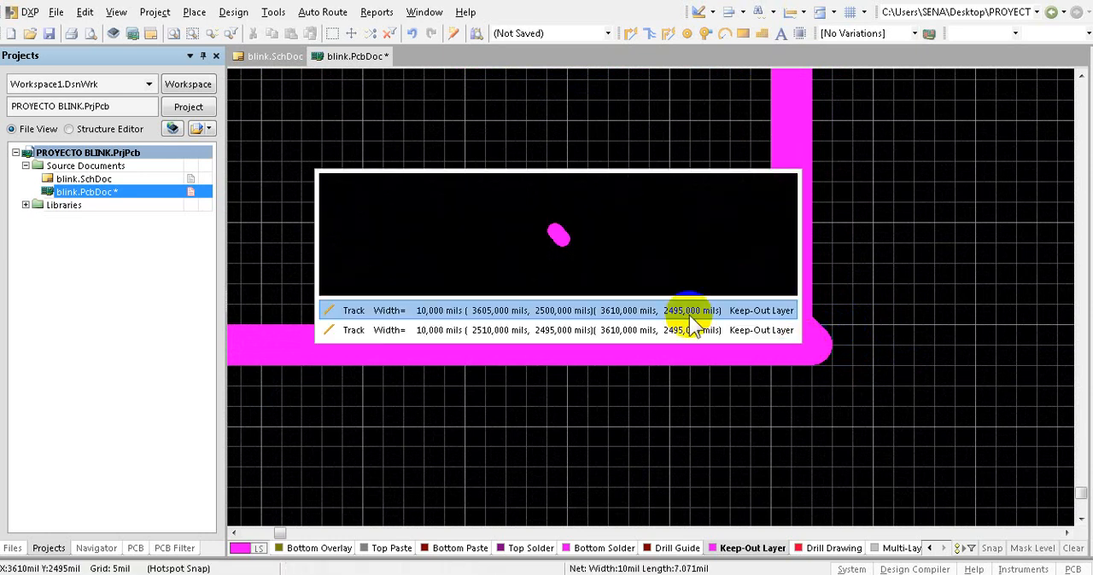
pyautogui.click(674, 311)
pyautogui.moveTo(800, 344)
pyautogui.mouseDown()
pyautogui.moveTo(816, 347)
pyautogui.moveTo(732, 344)
pyautogui.moveTo(772, 345)
pyautogui.moveTo(749, 347)
pyautogui.moveTo(792, 329)
pyautogui.moveTo(791, 345)
pyautogui.moveTo(776, 349)
pyautogui.moveTo(792, 345)
pyautogui.mouseUp()
pyautogui.click(805, 344)
pyautogui.click(790, 317)
pyautogui.click(751, 347)
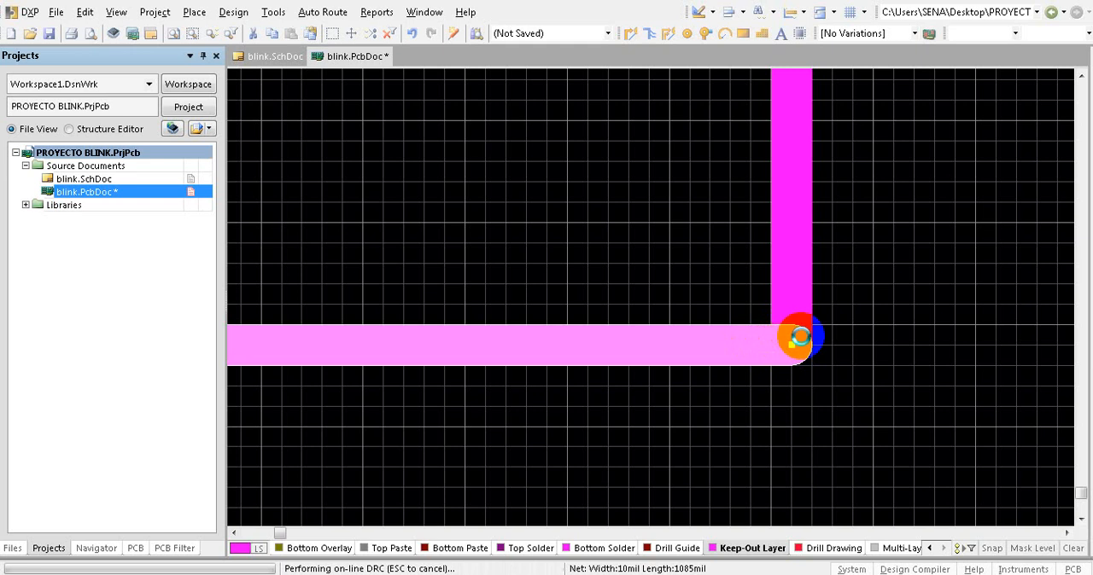
pyautogui.click(844, 320)
pyautogui.keyDown('ctrl'); pyautogui.scroll(-5, 835, 325); pyautogui.keyUp('ctrl')
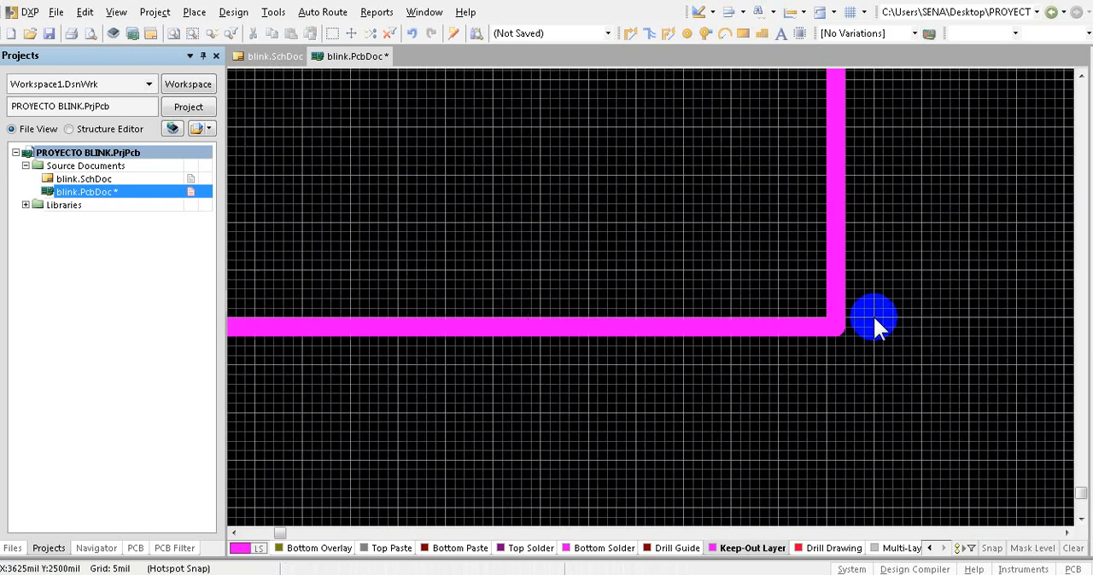
pyautogui.keyDown('ctrl'); pyautogui.scroll(-6, 814, 359); pyautogui.keyUp('ctrl')
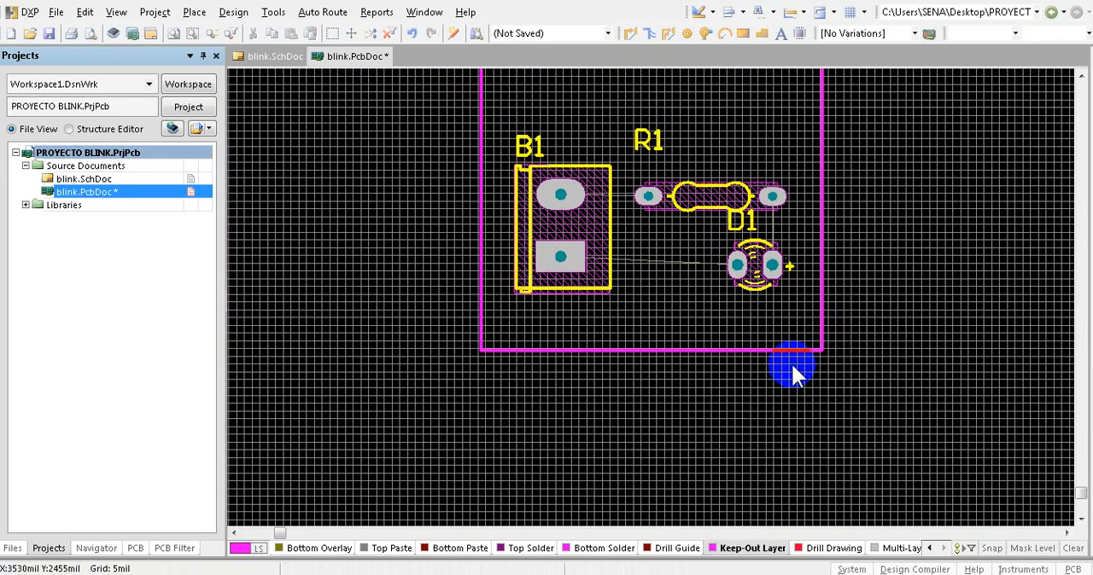
pyautogui.keyDown('ctrl'); pyautogui.scroll(-2, 765, 369); pyautogui.keyUp('ctrl')
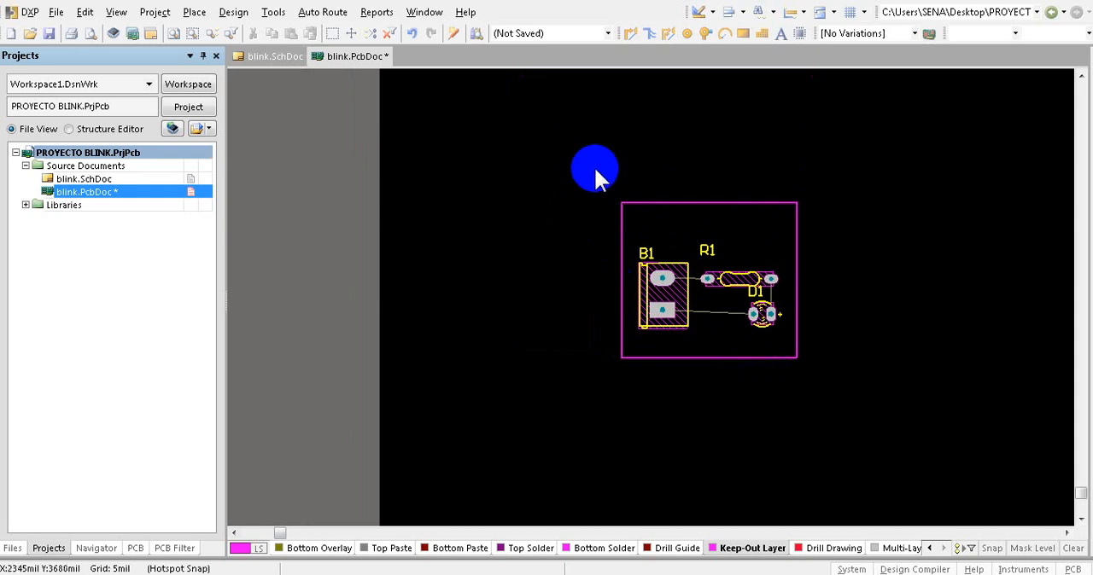
# - Select the keep-out outline with its components, define the board shape from the selected objects, and clear the selection
pyautogui.moveTo(579, 157); pyautogui.dragTo(899, 409)
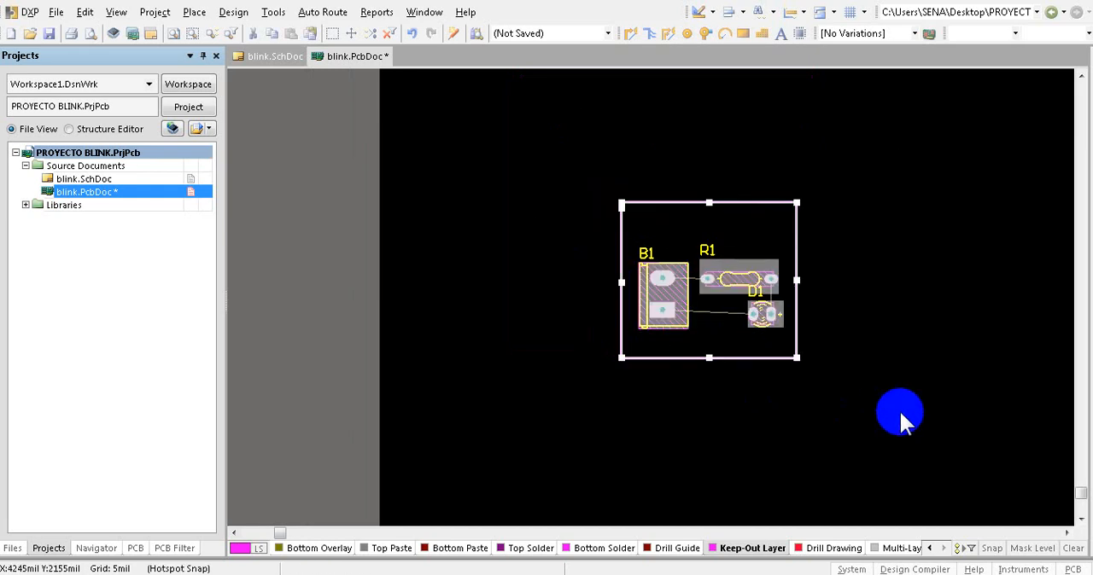
pyautogui.click(236, 13)
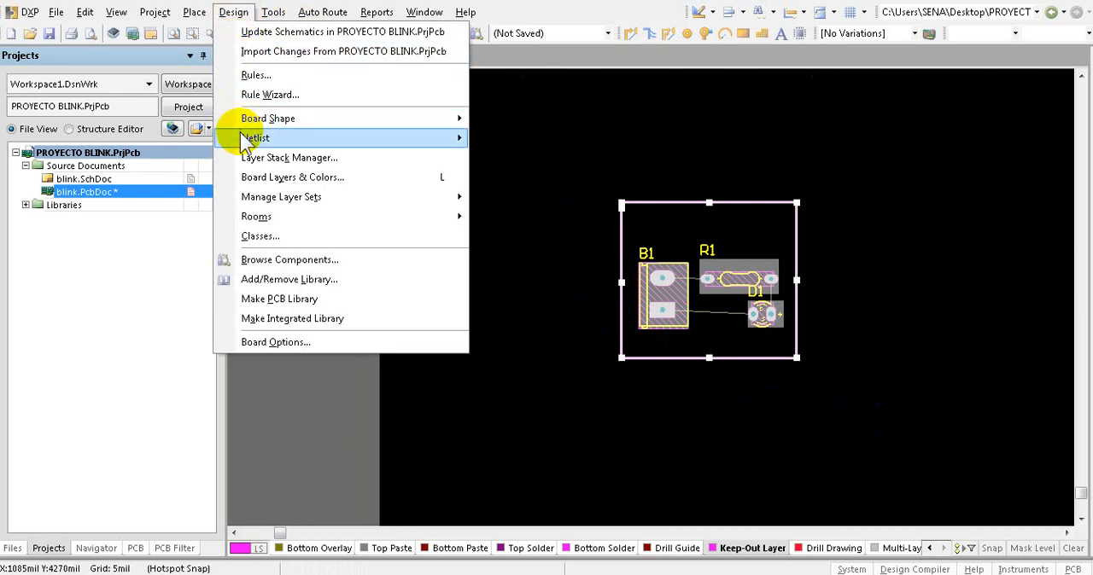
pyautogui.moveTo(278, 128)
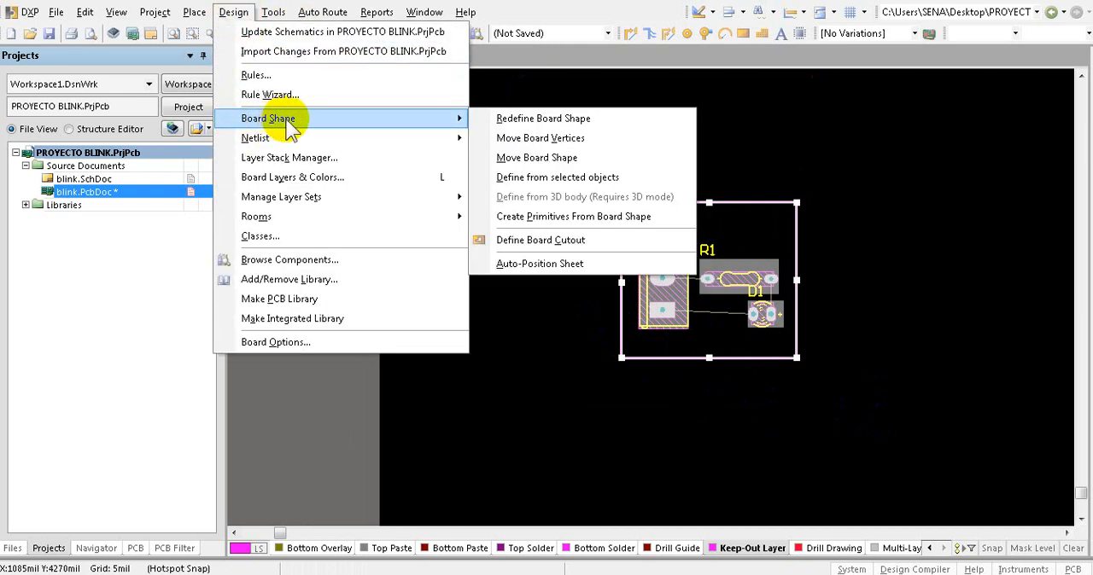
pyautogui.click(537, 119)
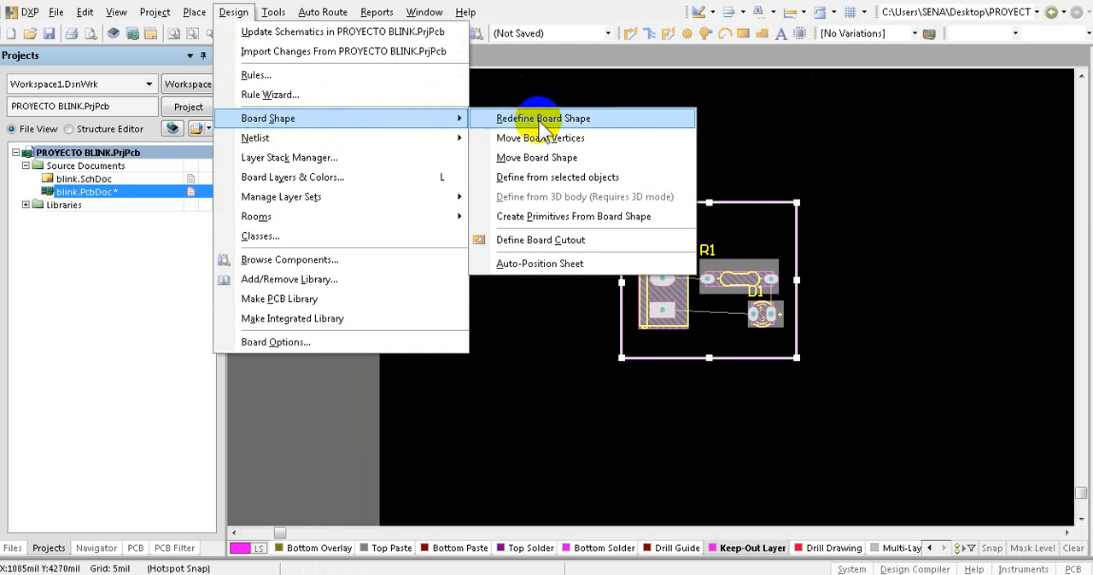
pyautogui.click(583, 182)
pyautogui.click(700, 237)
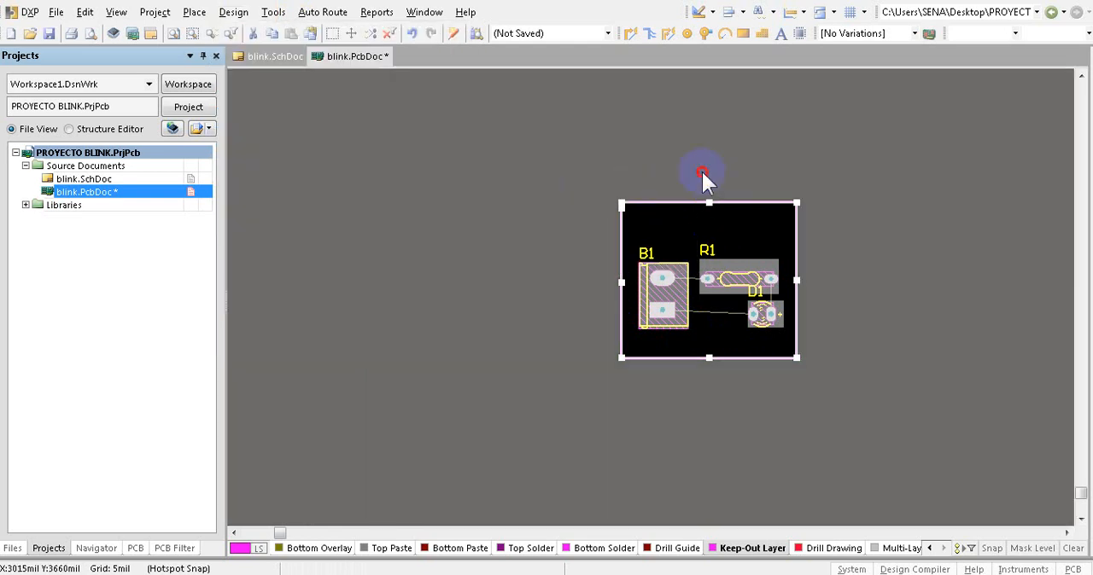
pyautogui.click(701, 261)
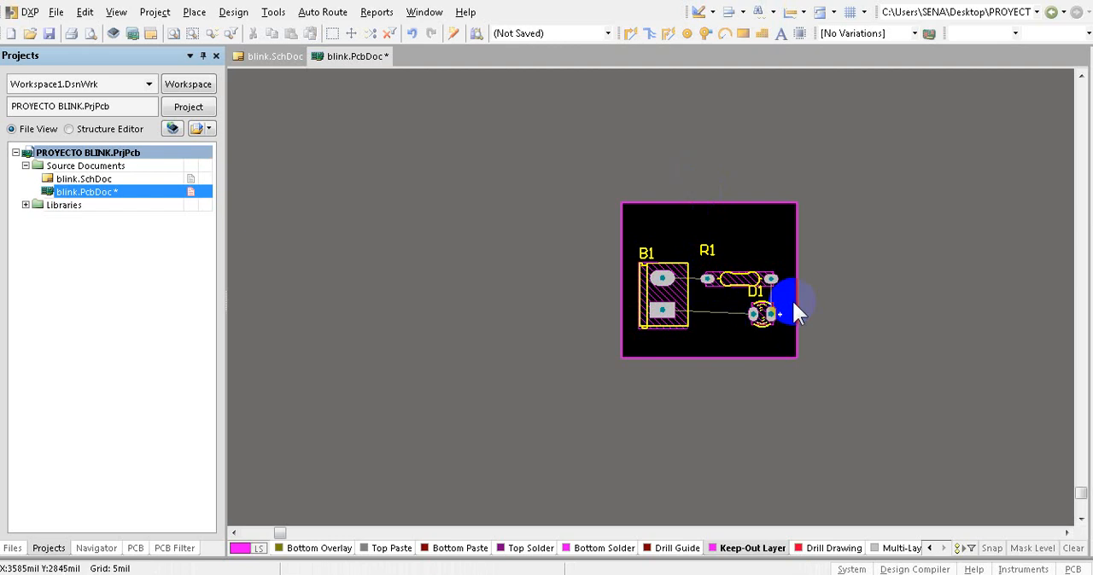
# - Place a free pad in the board's upper-left corner, at about X 2610 mil, Y 3360 mil
pyautogui.keyDown('ctrl'); pyautogui.scroll(5, 799, 299); pyautogui.keyUp('ctrl')
pyautogui.keyDown('ctrl'); pyautogui.scroll(1, 807, 295); pyautogui.keyUp('ctrl')
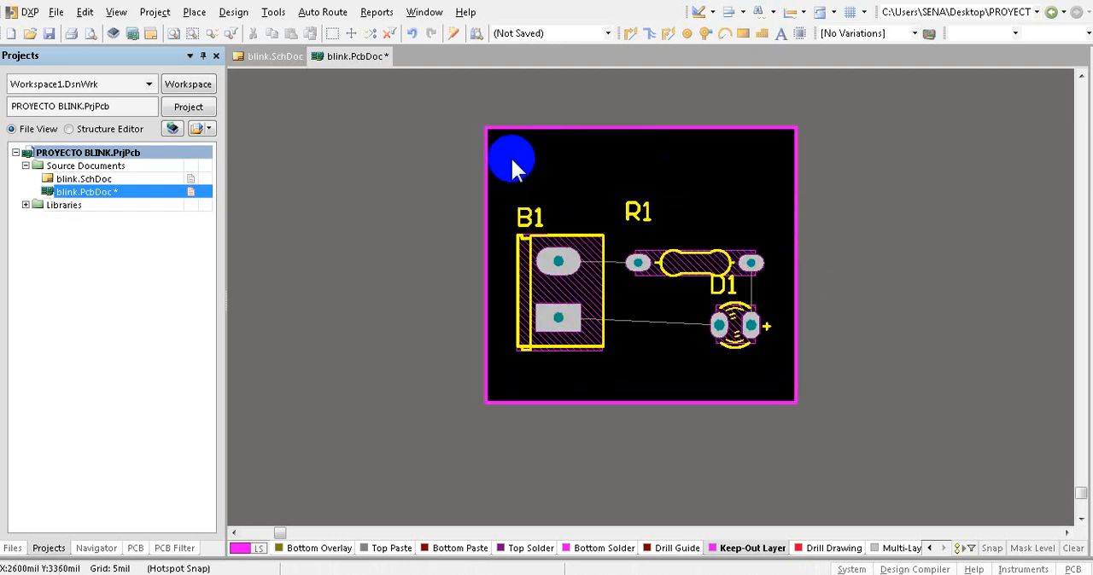
pyautogui.click(685, 33)
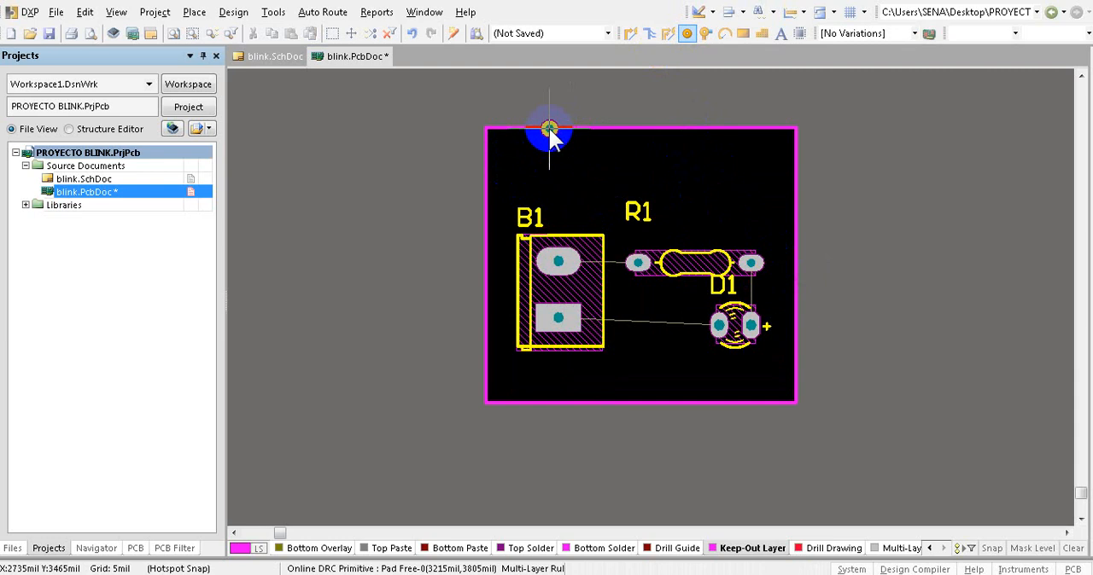
pyautogui.click(514, 158)
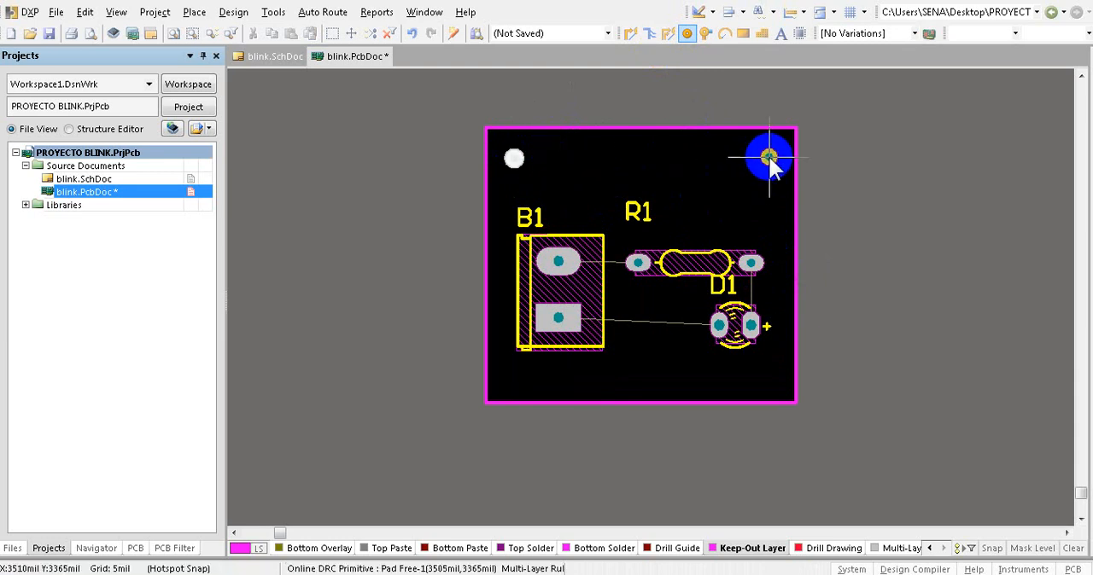
pyautogui.rightClick(563, 105)
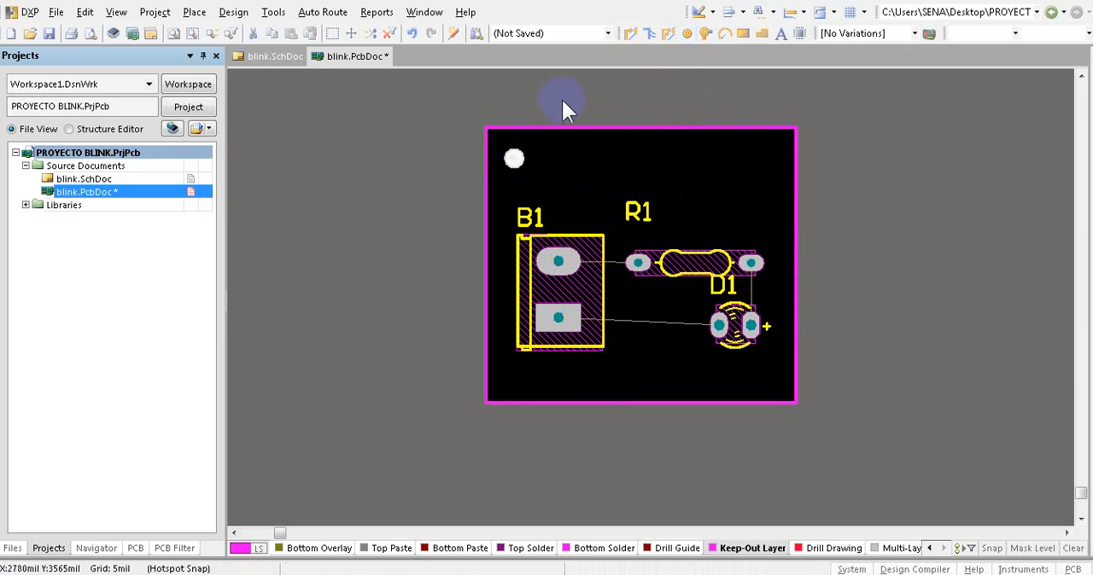
# - Switch the board's measurement units from mils to millimetres
pyautogui.keyDown('ctrl'); pyautogui.scroll(2, 538, 119); pyautogui.keyUp('ctrl')
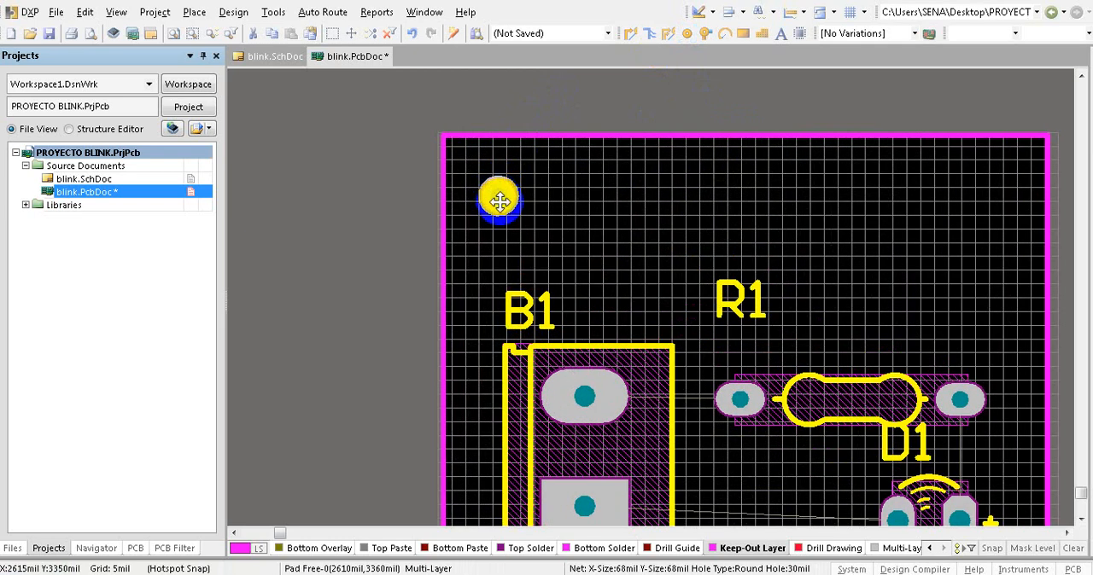
pyautogui.doubleClick(500, 201)
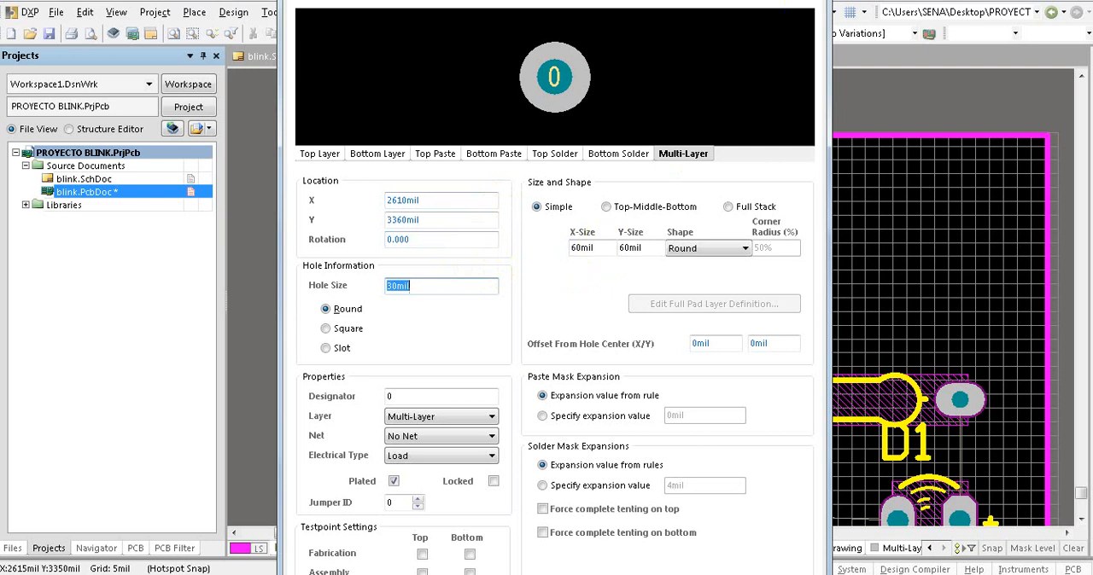
pyautogui.click(805, 0)
pyautogui.press('w')
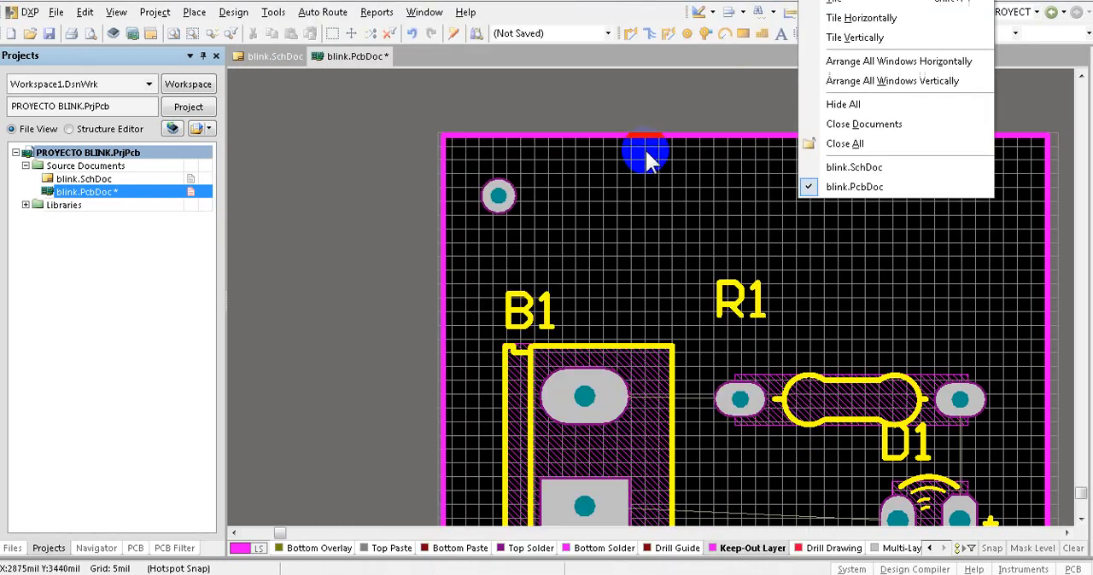
pyautogui.click(695, 91)
pyautogui.press('q')
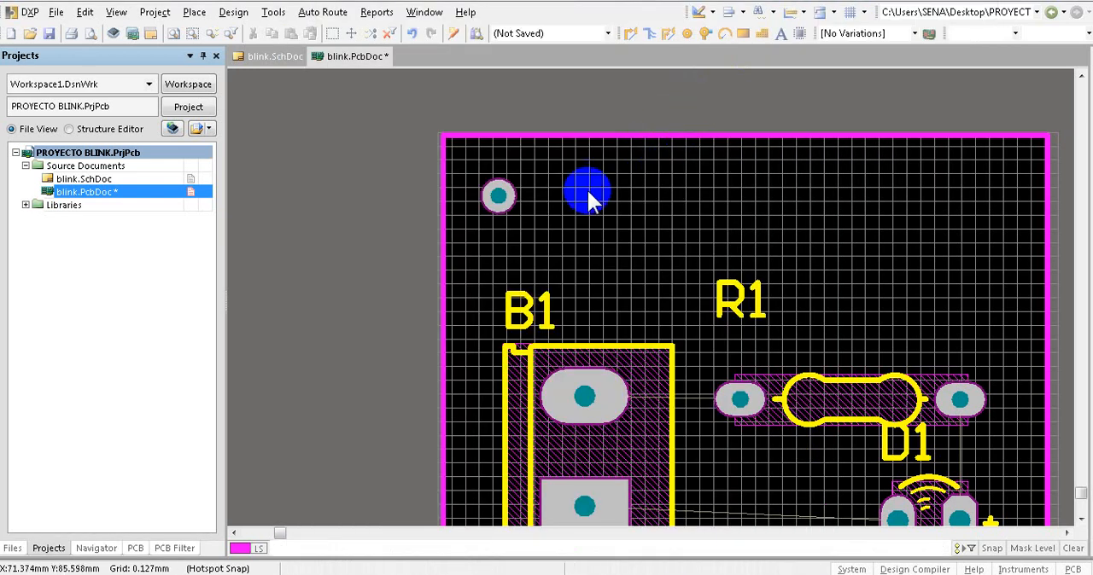
# - Set the upper-left pad's X-size, Y-size and hole size to 3 mm in its properties
pyautogui.doubleClick(496, 194)
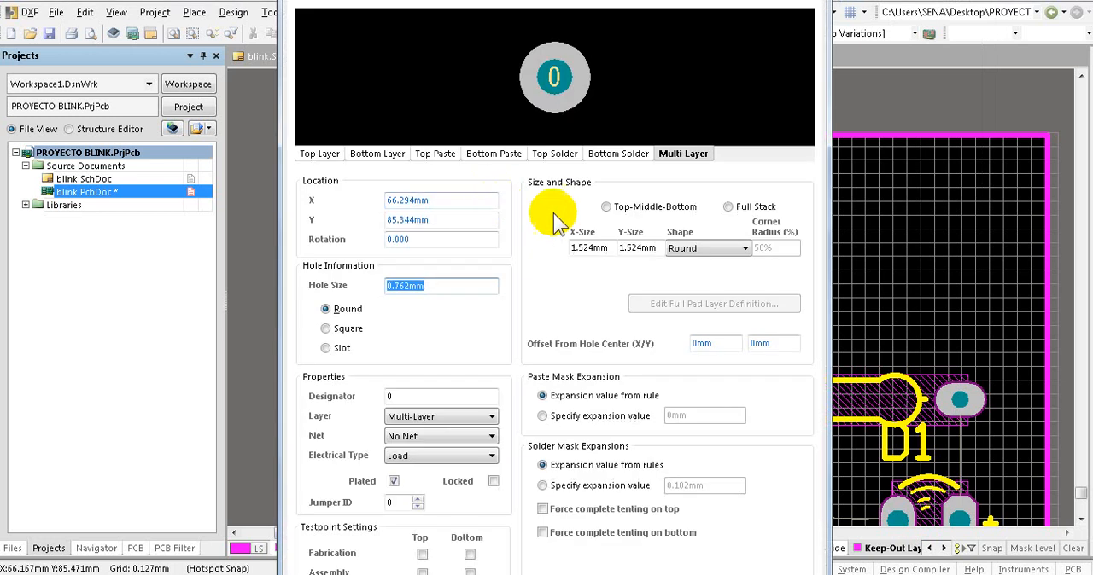
pyautogui.click(604, 248)
pyautogui.moveTo(605, 247); pyautogui.dragTo(551, 258)
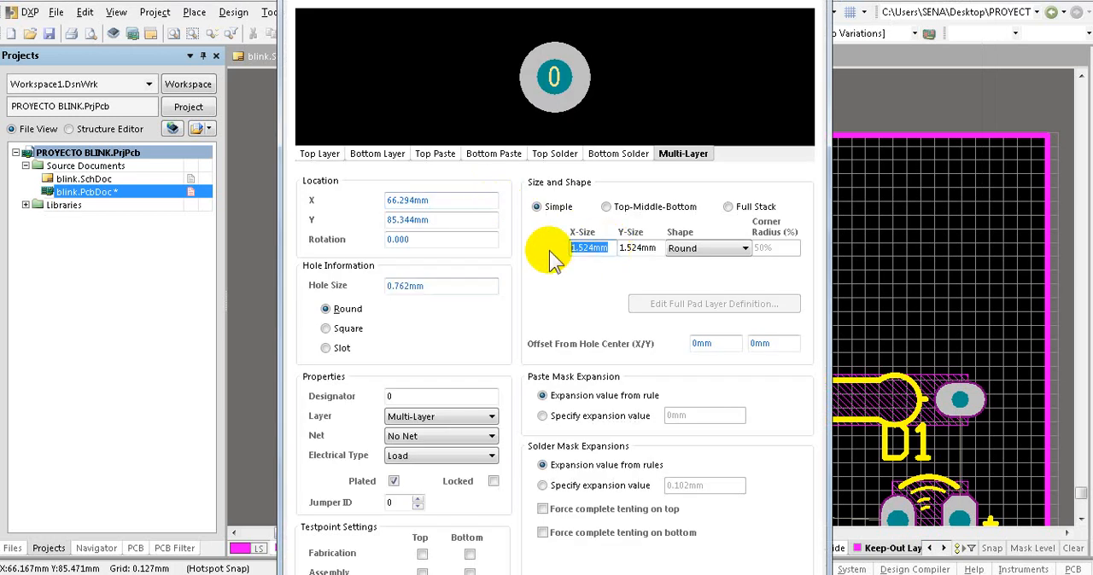
pyautogui.write('3')
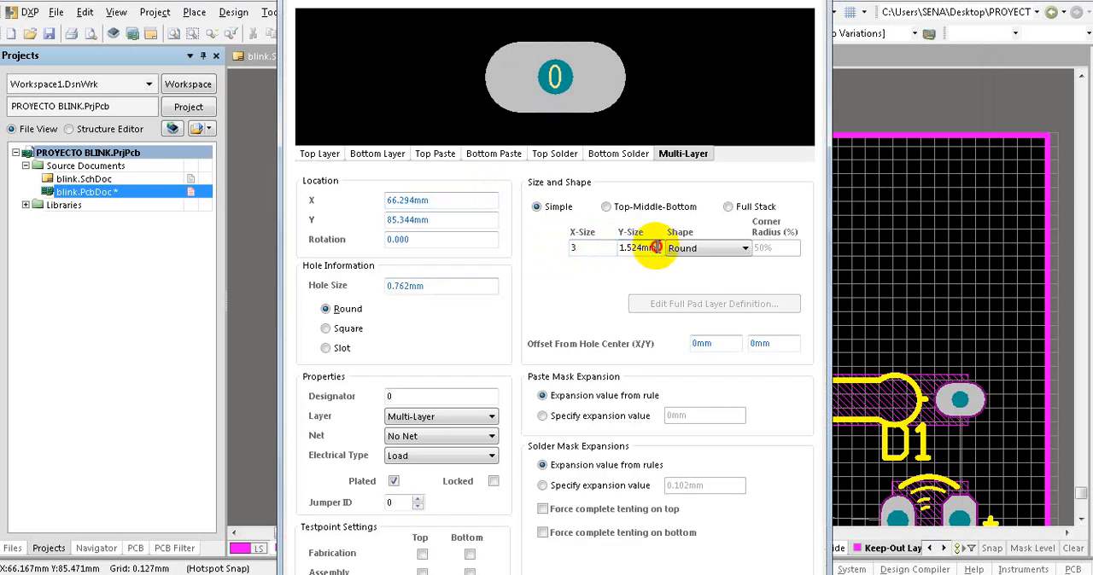
pyautogui.moveTo(655, 246); pyautogui.dragTo(613, 249)
pyautogui.write('3')
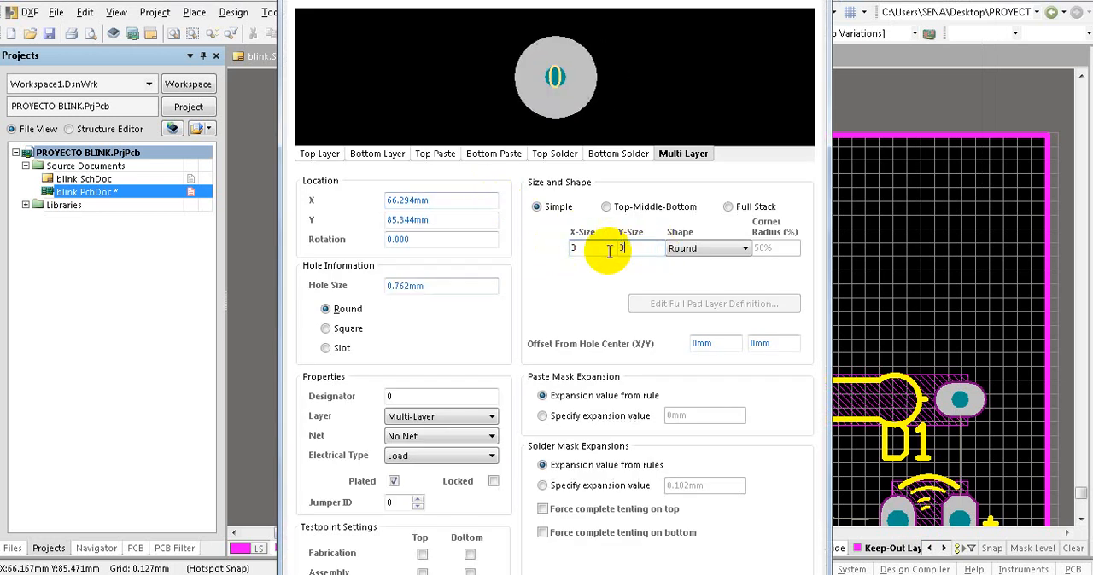
pyautogui.click(738, 250)
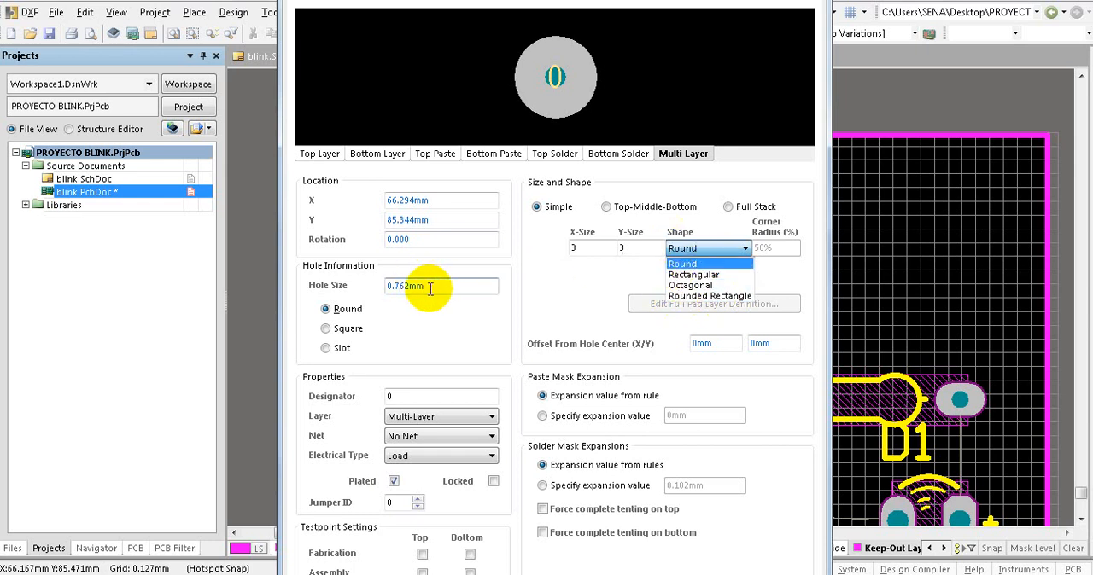
pyautogui.doubleClick(406, 285)
pyautogui.write('3')
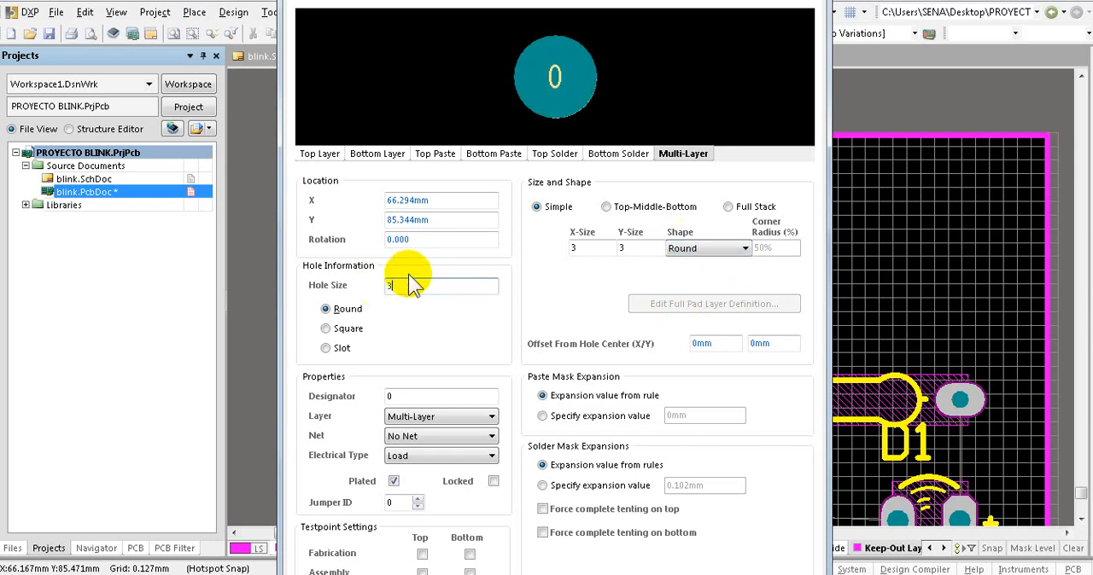
# - Set the pad's X-size and Y-size to 5 mm and shift it inward to about X 67.4 mm, Y 84.7 mm
pyautogui.doubleClick(577, 248)
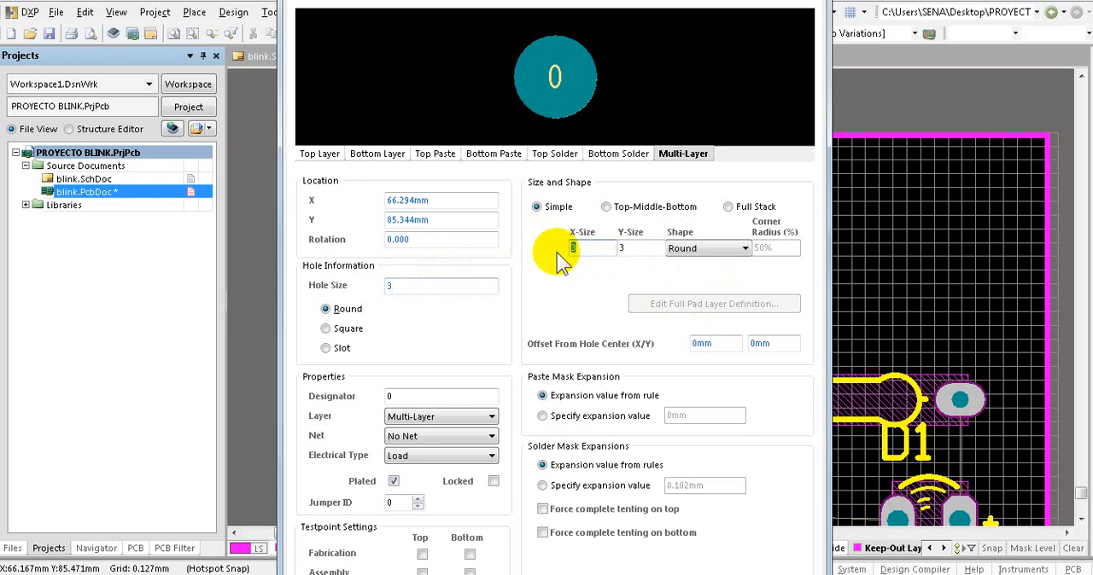
pyautogui.write('5')
pyautogui.doubleClick(622, 249)
pyautogui.write('5')
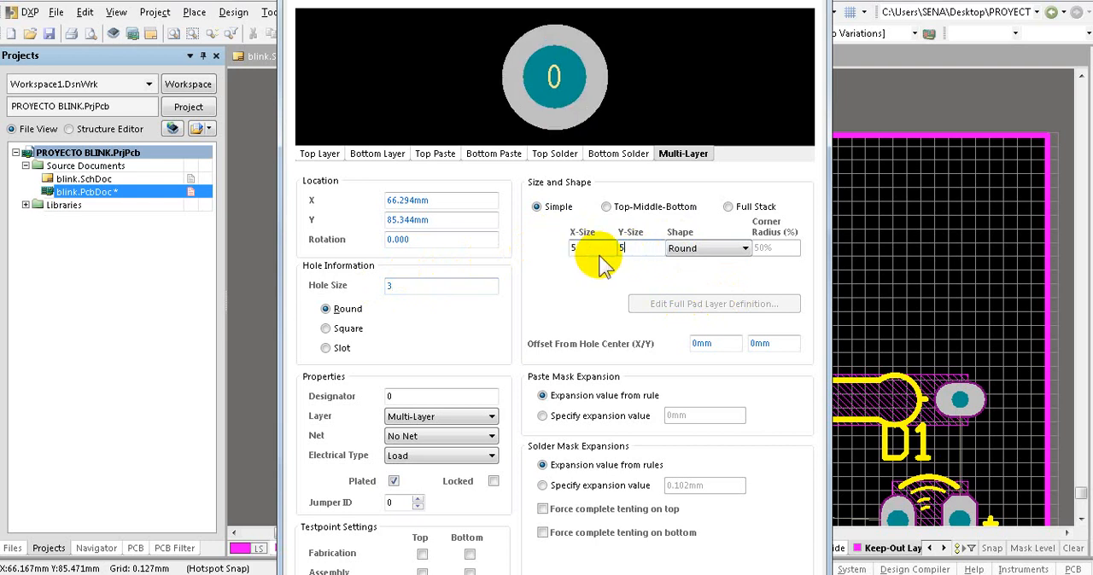
pyautogui.press('Return')
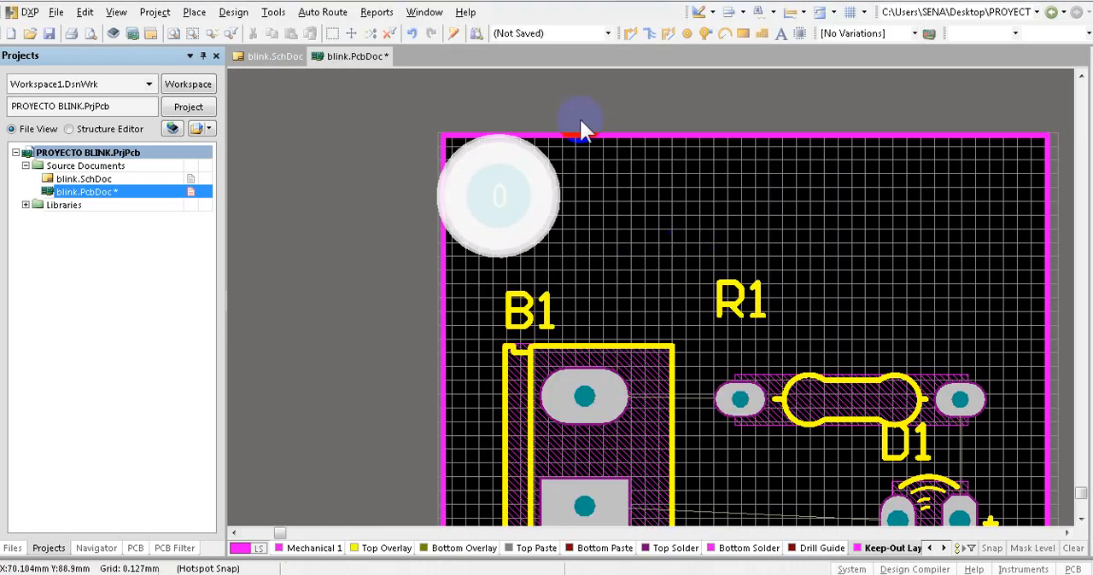
pyautogui.moveTo(508, 200); pyautogui.dragTo(523, 218)
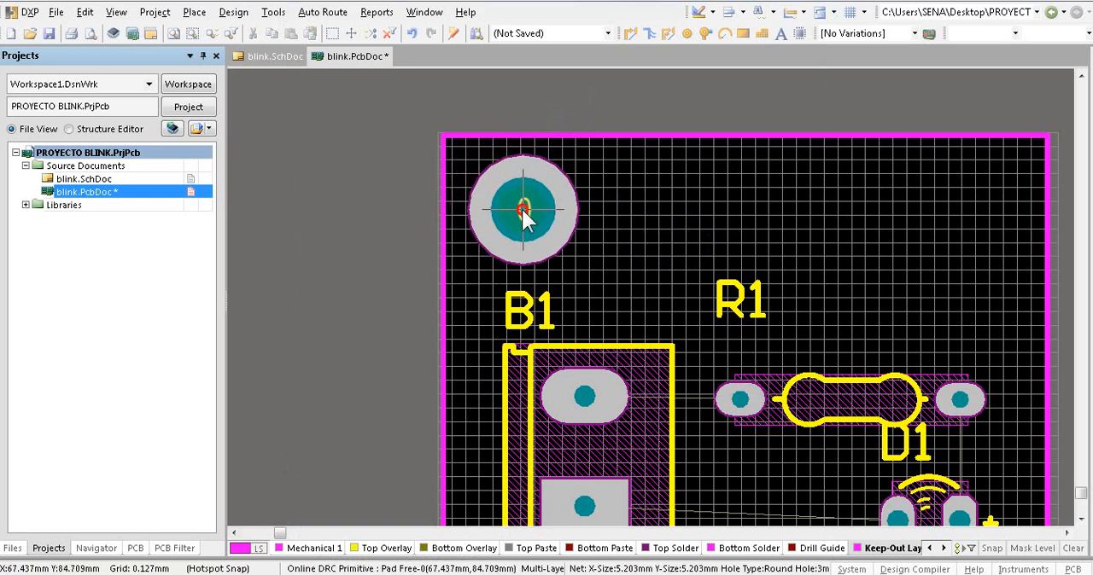
# - Copy the upper-left pad and paste copies into the board's upper-right, lower-right and lower-left corners
pyautogui.keyDown('ctrl'); pyautogui.scroll(-2, 448, 153); pyautogui.keyUp('ctrl')
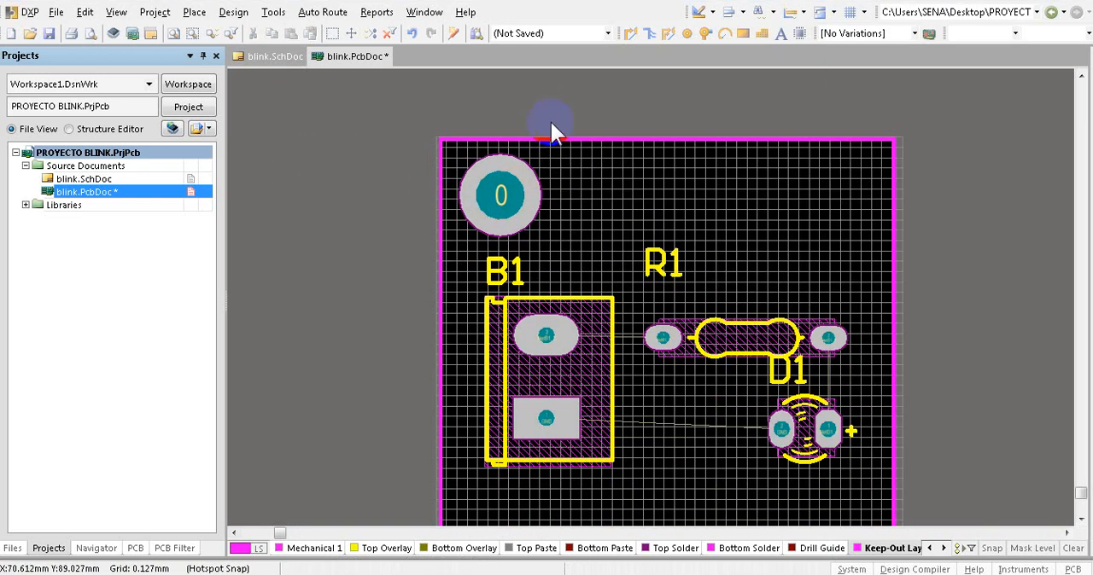
pyautogui.click(502, 202)
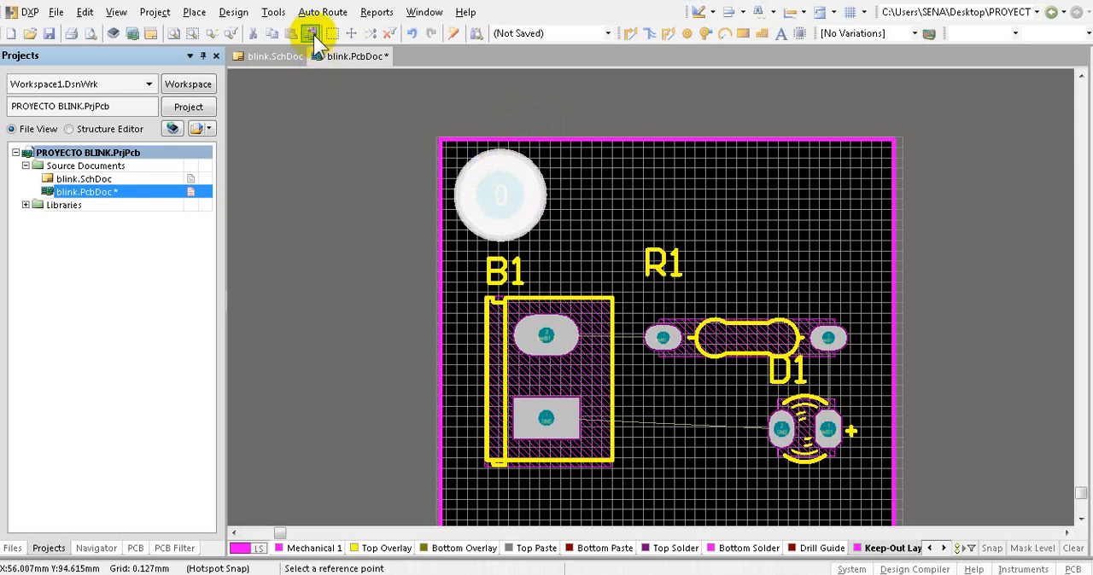
pyautogui.click(499, 197)
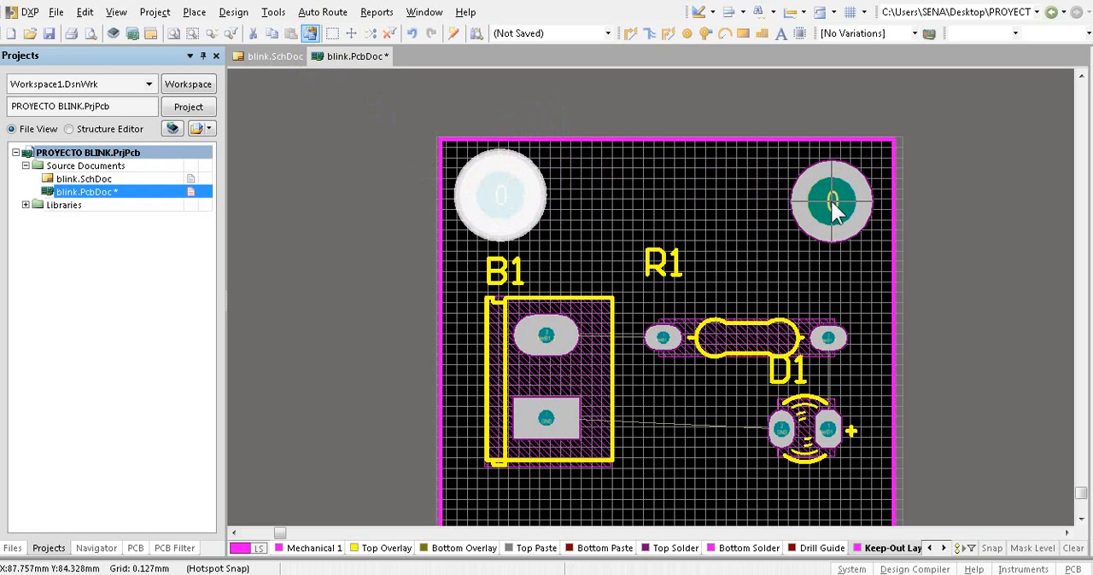
pyautogui.click(834, 205)
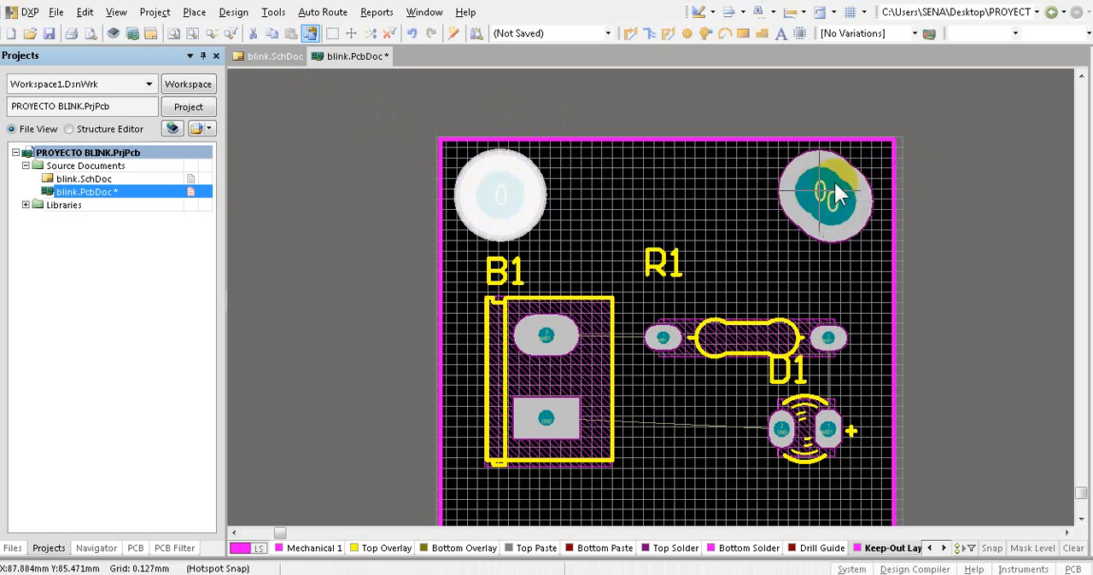
pyautogui.scroll(-3, 949, 167)
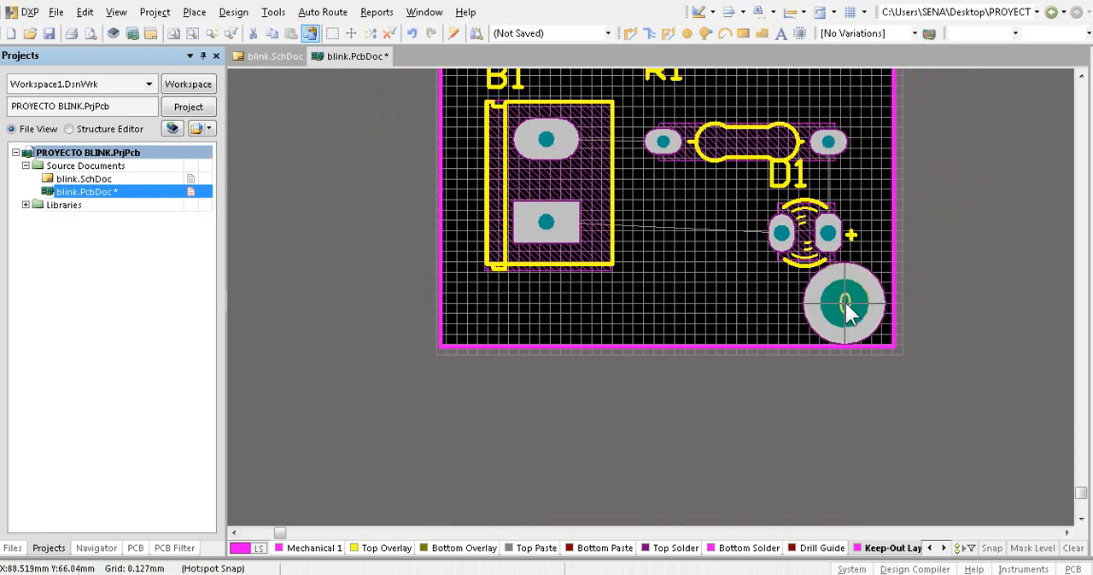
pyautogui.click(846, 312)
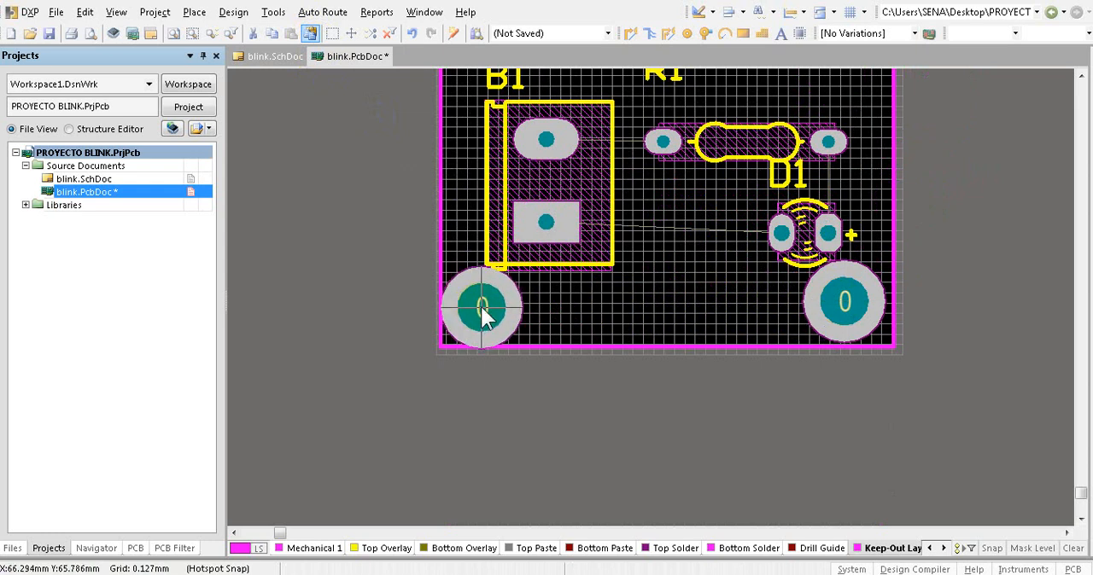
pyautogui.click(484, 312)
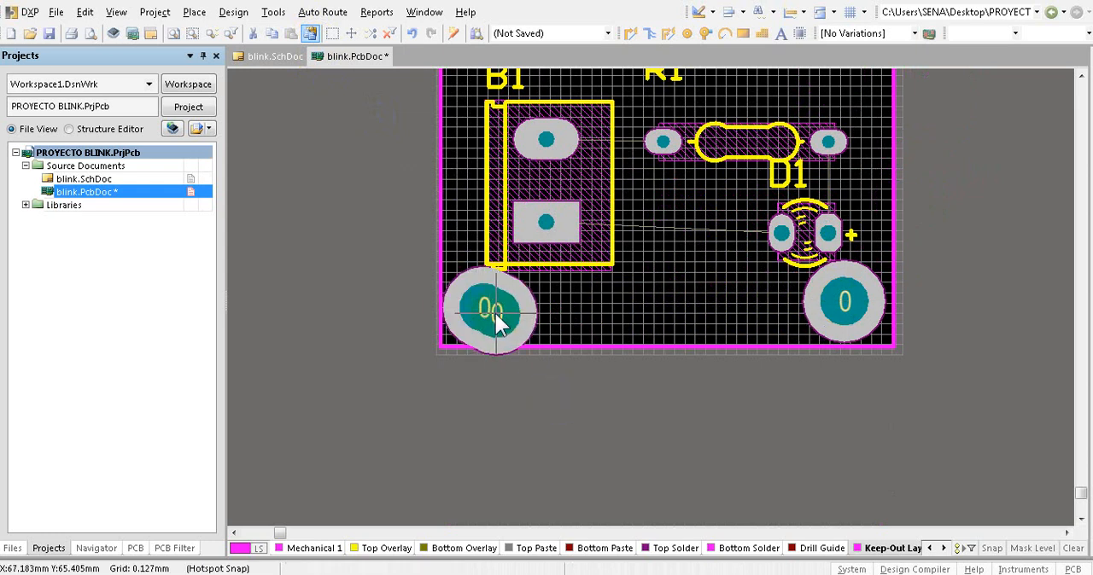
pyautogui.rightClick(532, 411)
pyautogui.click(494, 399)
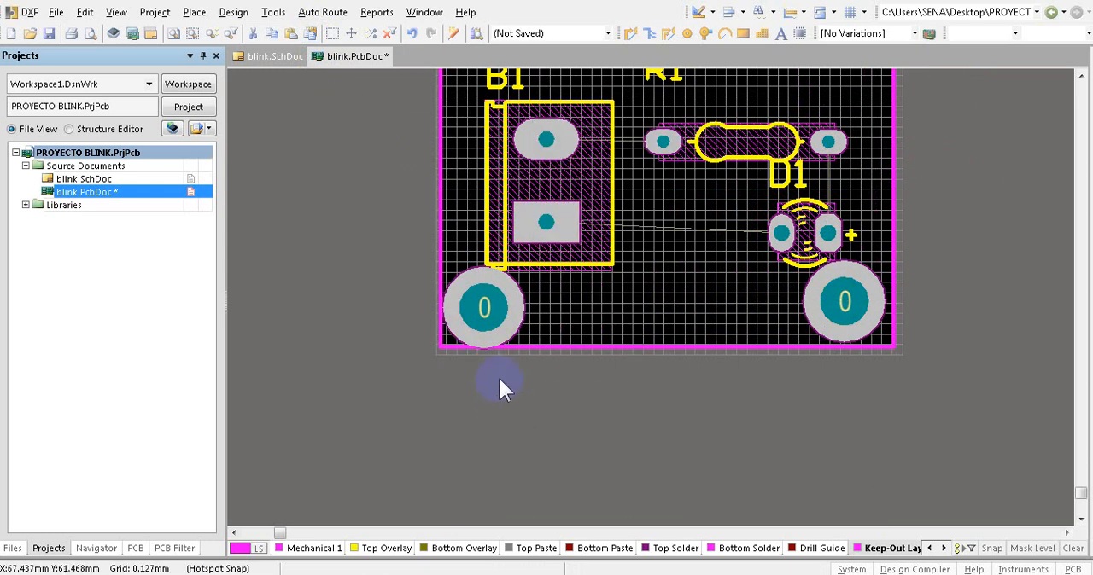
# - Move B1 up away from the lower-left pad and nudge that pad slightly inward from the board's corner
pyautogui.keyDown('ctrl'); pyautogui.scroll(-1, 502, 372); pyautogui.keyUp('ctrl')
pyautogui.keyDown('ctrl'); pyautogui.scroll(-1, 503, 371); pyautogui.keyUp('ctrl')
pyautogui.moveTo(531, 290); pyautogui.dragTo(534, 266)
pyautogui.click(495, 339)
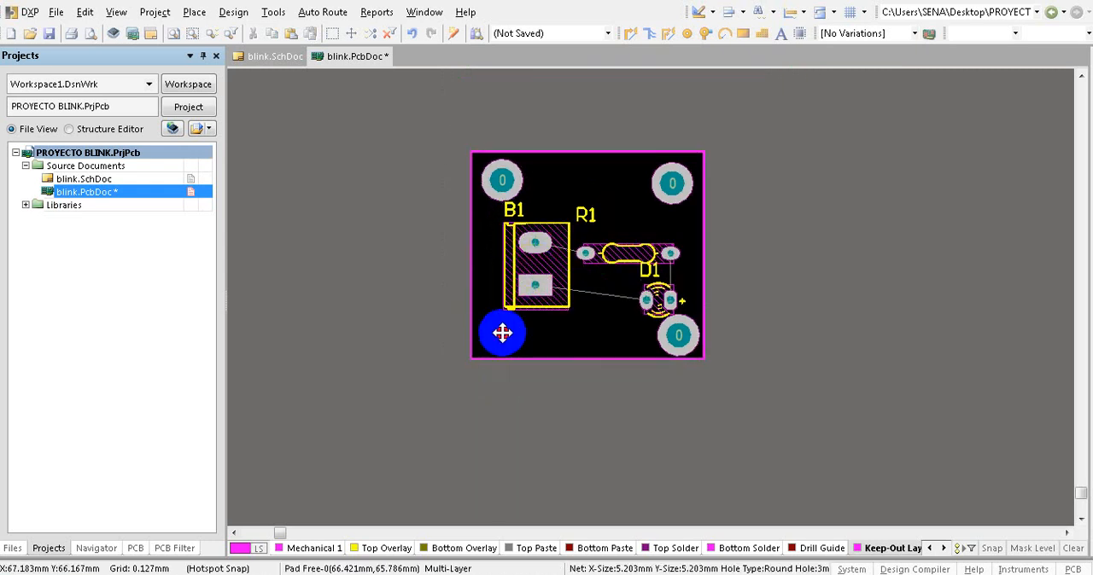
pyautogui.doubleClick(496, 339)
pyautogui.click(807, 0)
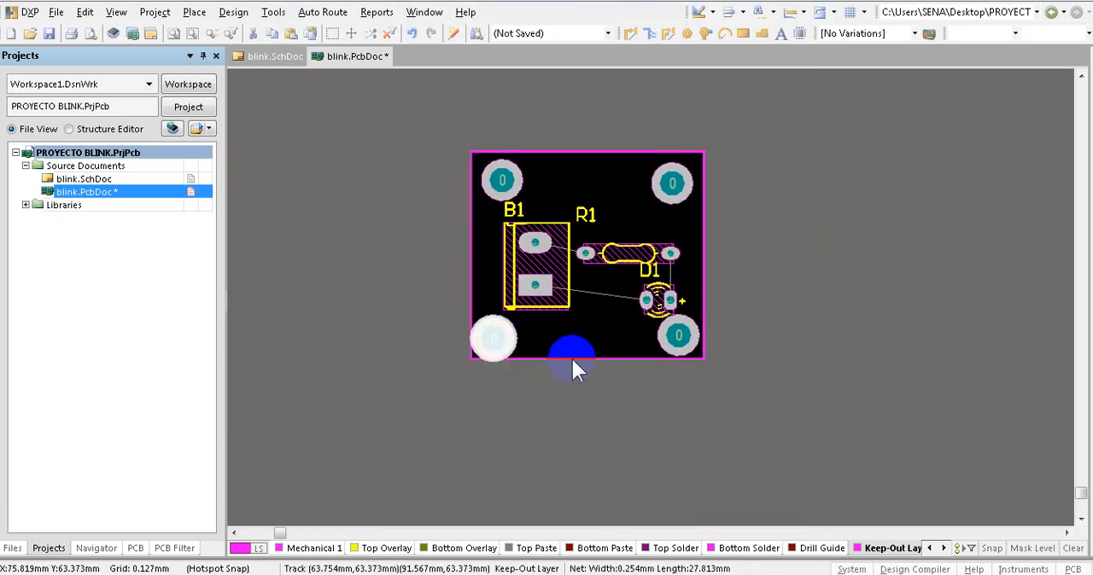
pyautogui.moveTo(495, 340); pyautogui.dragTo(496, 334)
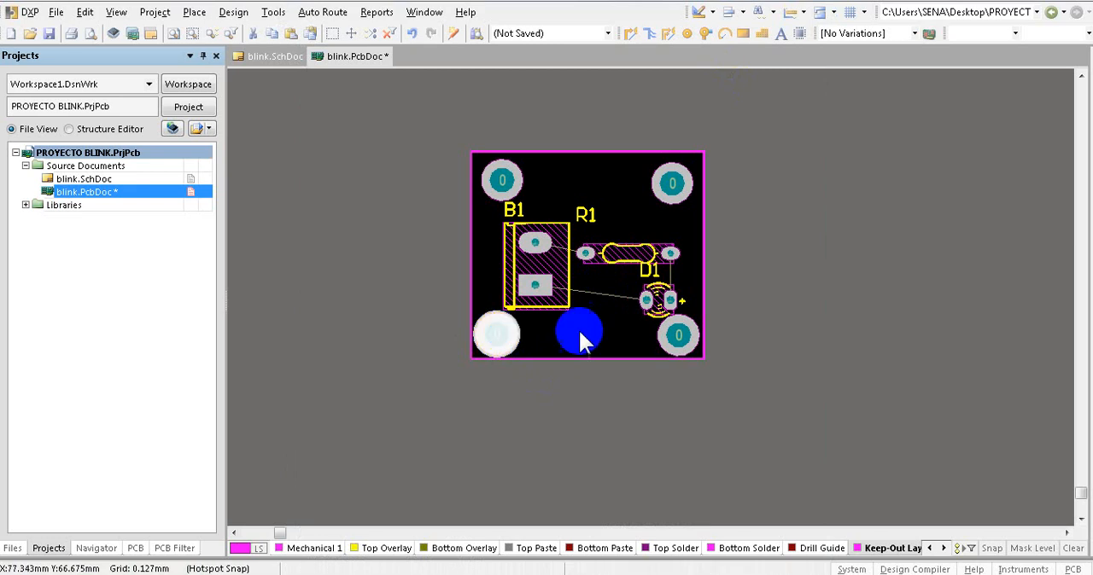
# - Move R1 and D1 upward between the corner pads, with R1's designator centred above it and D1's to its left
pyautogui.moveTo(671, 298); pyautogui.dragTo(634, 239)
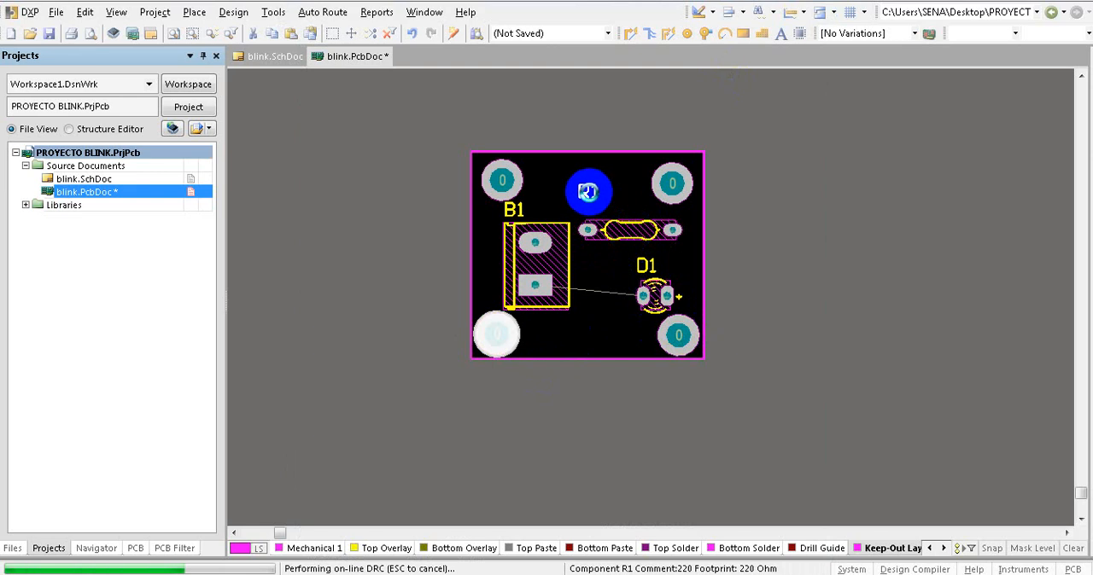
pyautogui.moveTo(589, 198); pyautogui.dragTo(623, 218)
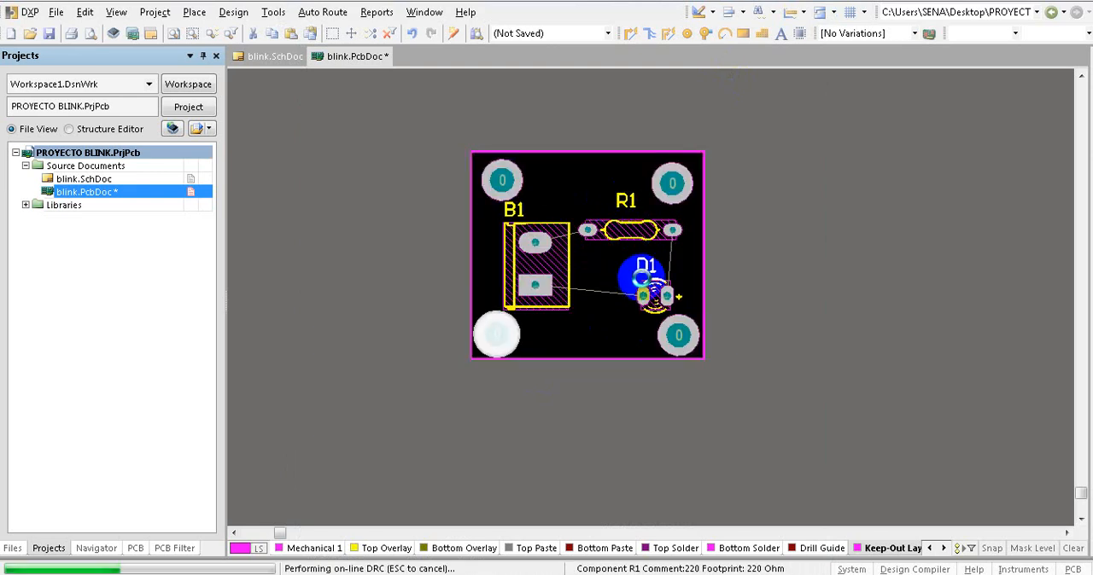
pyautogui.moveTo(650, 296); pyautogui.dragTo(657, 291)
pyautogui.moveTo(647, 254); pyautogui.dragTo(605, 296)
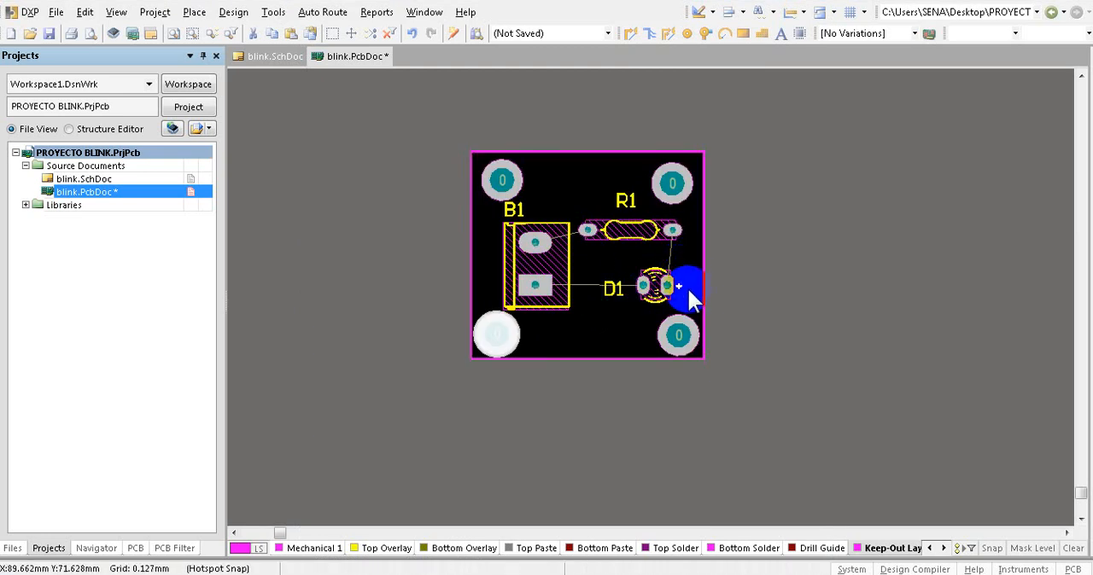
pyautogui.click(770, 250)
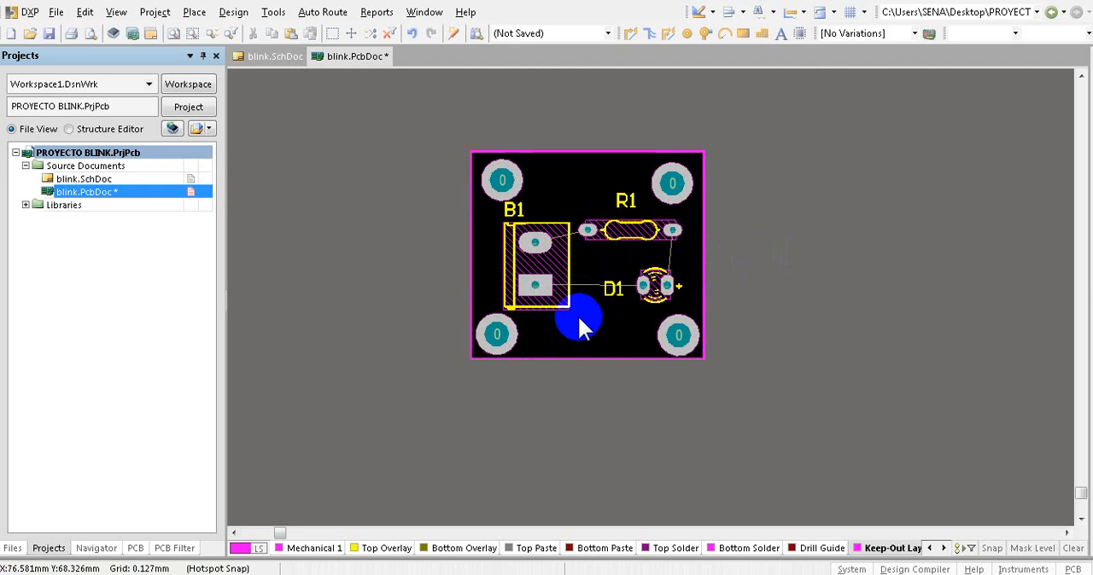
pyautogui.click(325, 12)
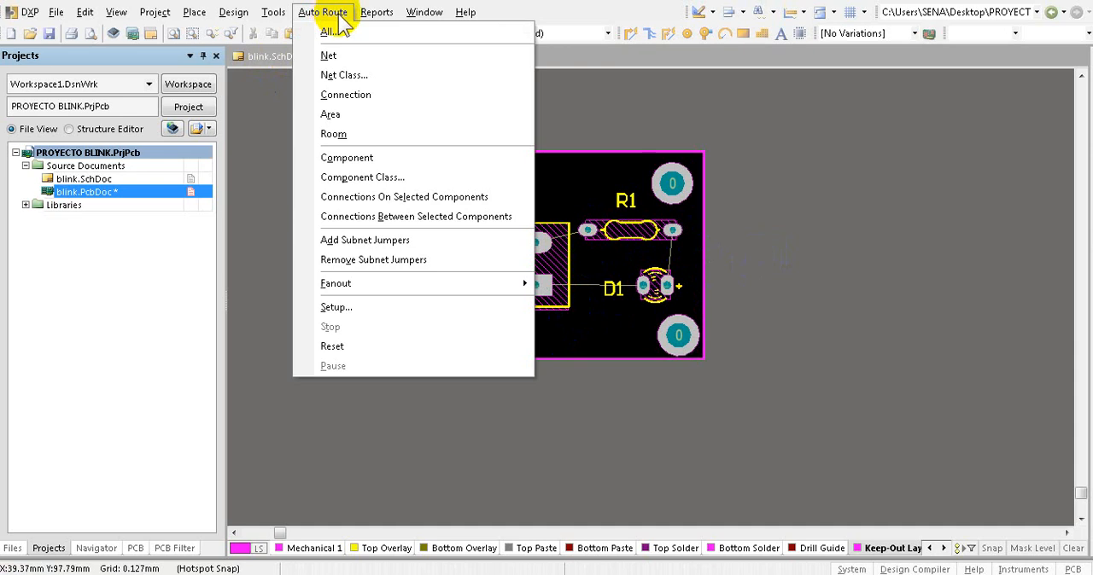
pyautogui.moveTo(242, 13)
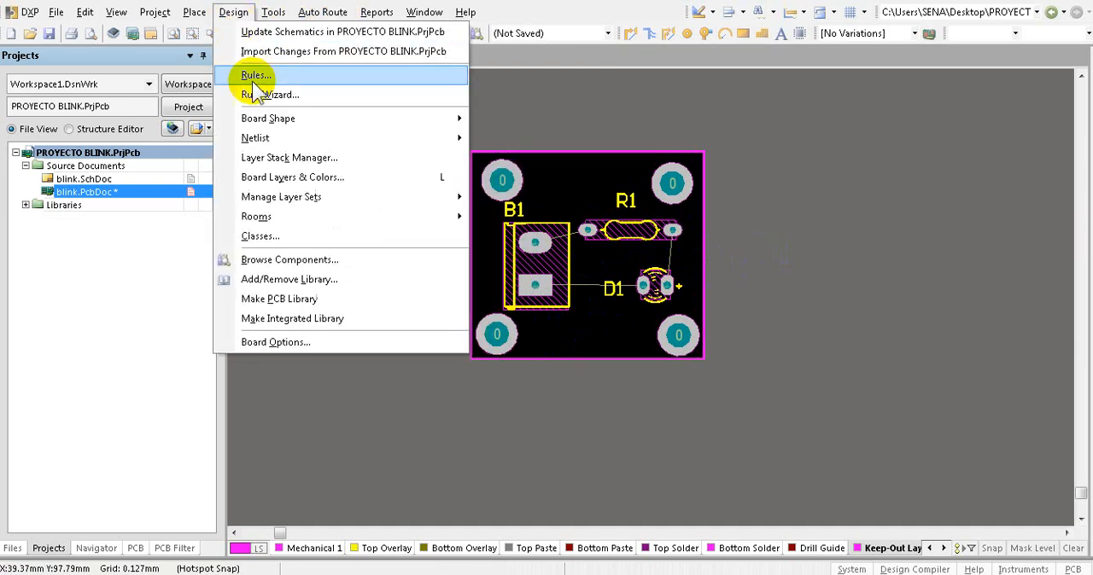
pyautogui.click(256, 76)
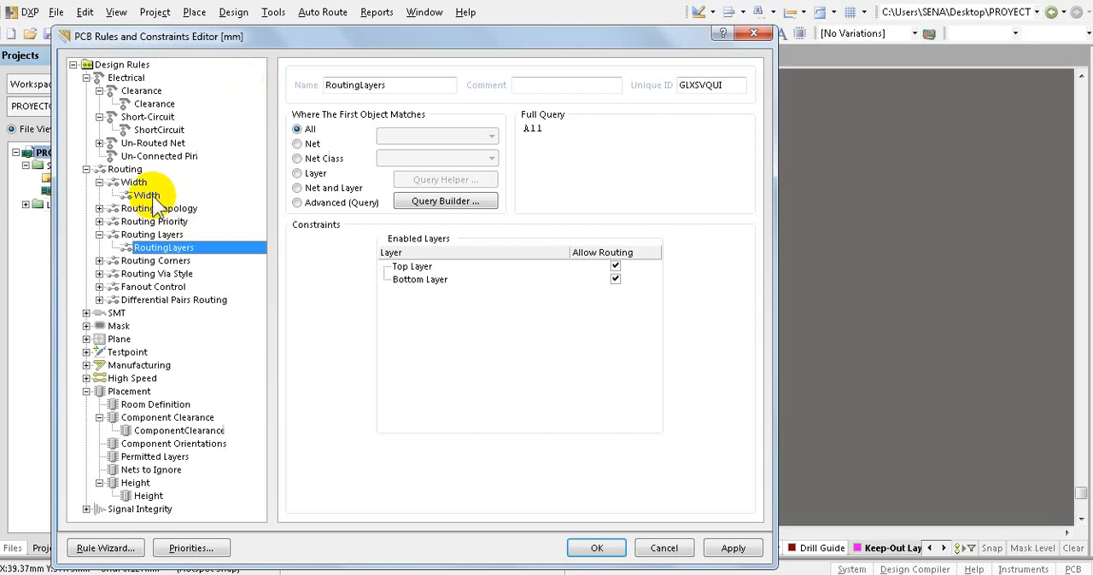
pyautogui.click(151, 105)
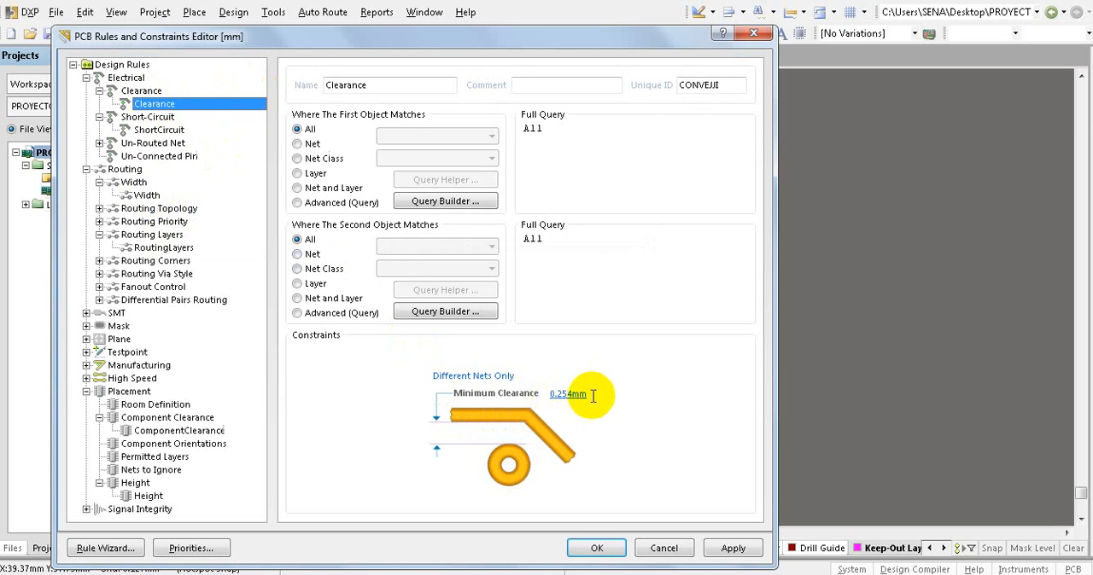
pyautogui.click(753, 34)
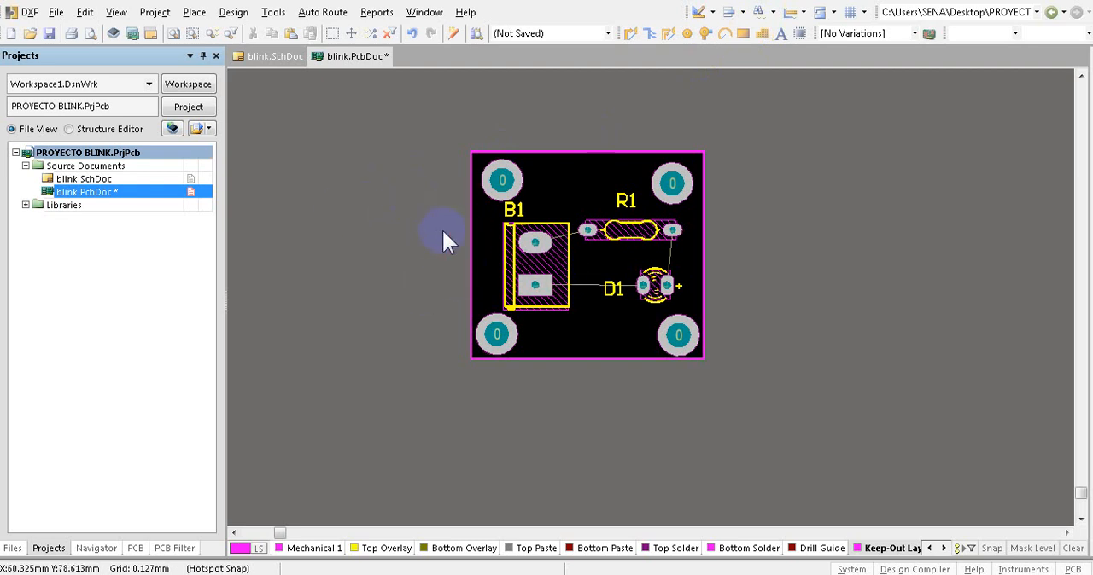
# - Switch the board units to mil and set the Clearance rule's minimum clearance to 15 mil
pyautogui.press('q')
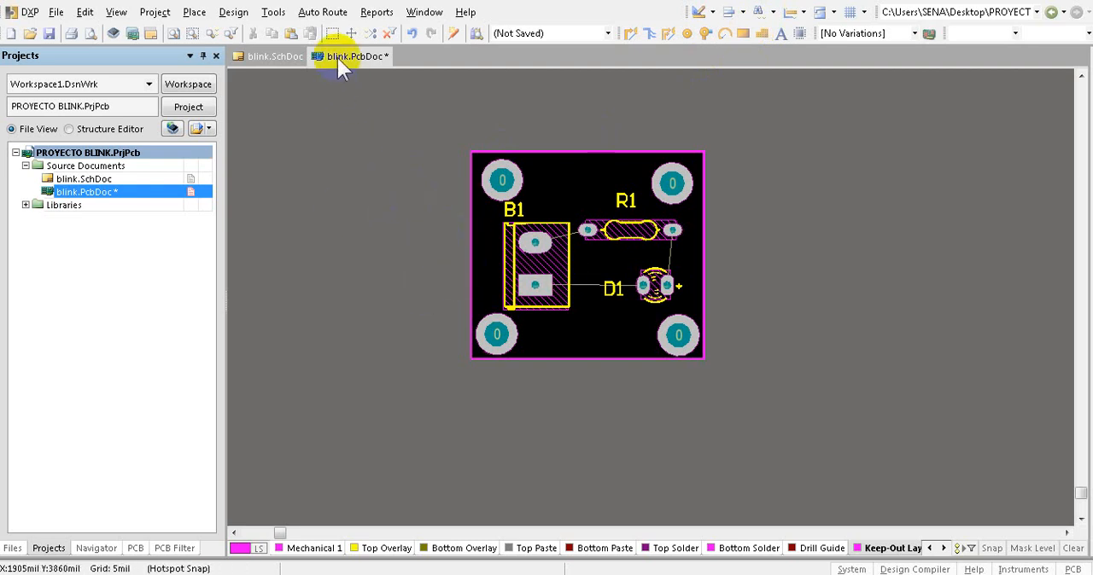
pyautogui.click(234, 12)
pyautogui.click(247, 71)
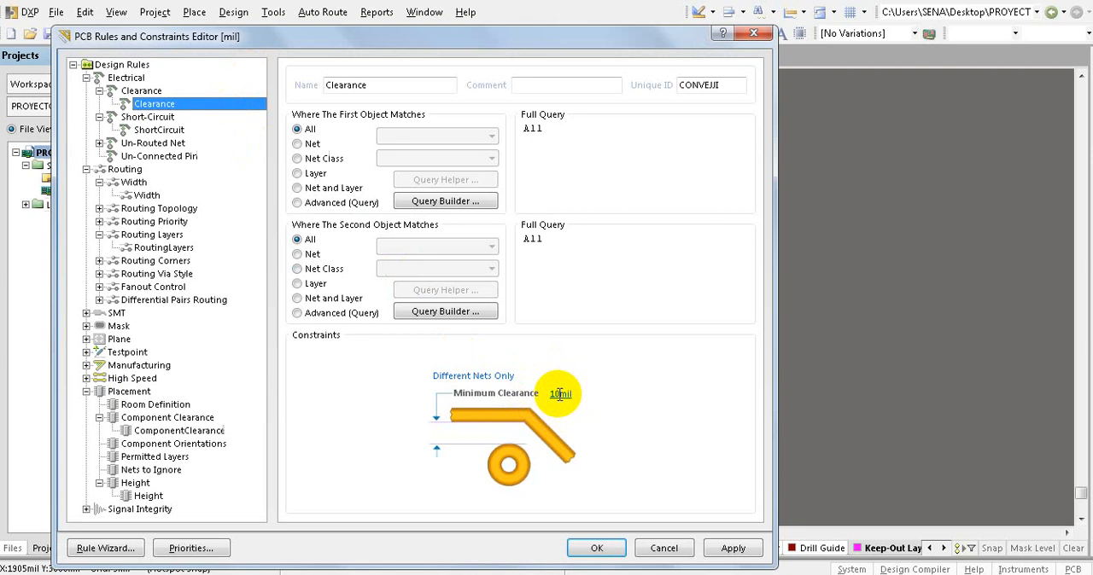
pyautogui.click(560, 393)
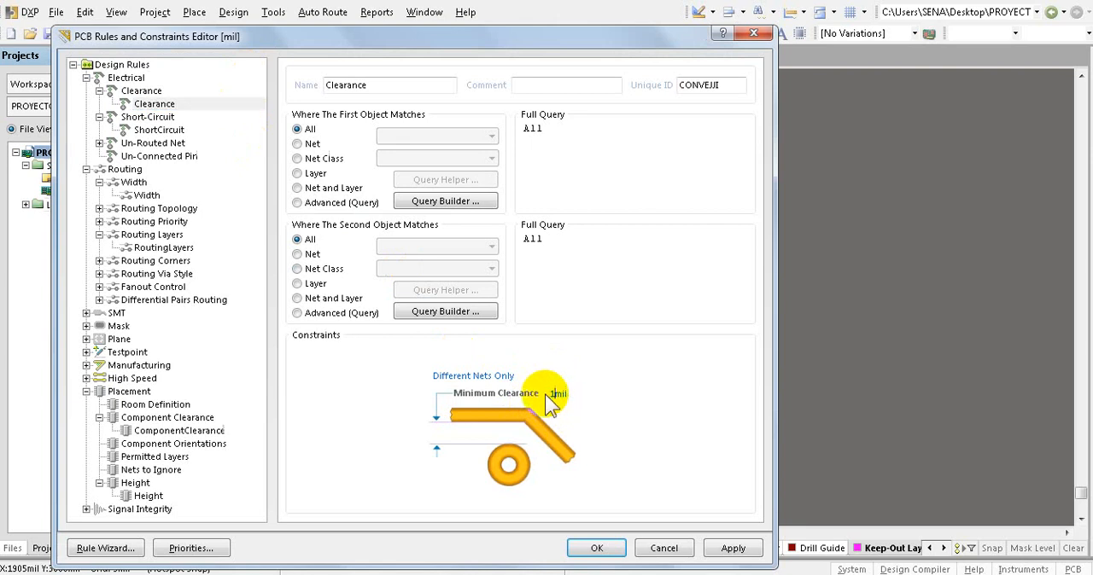
pyautogui.write('5')
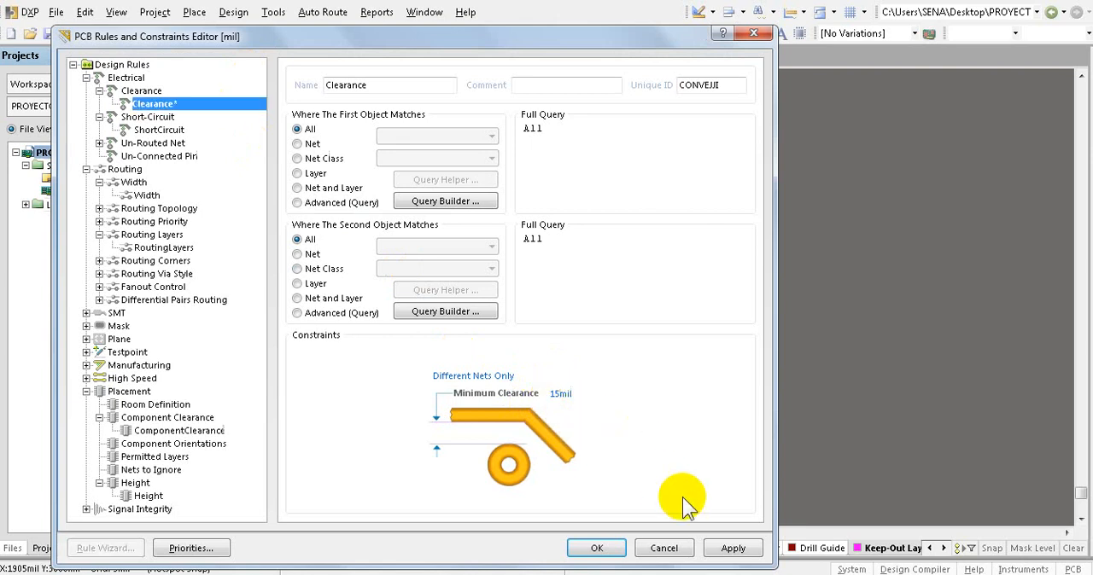
pyautogui.click(733, 549)
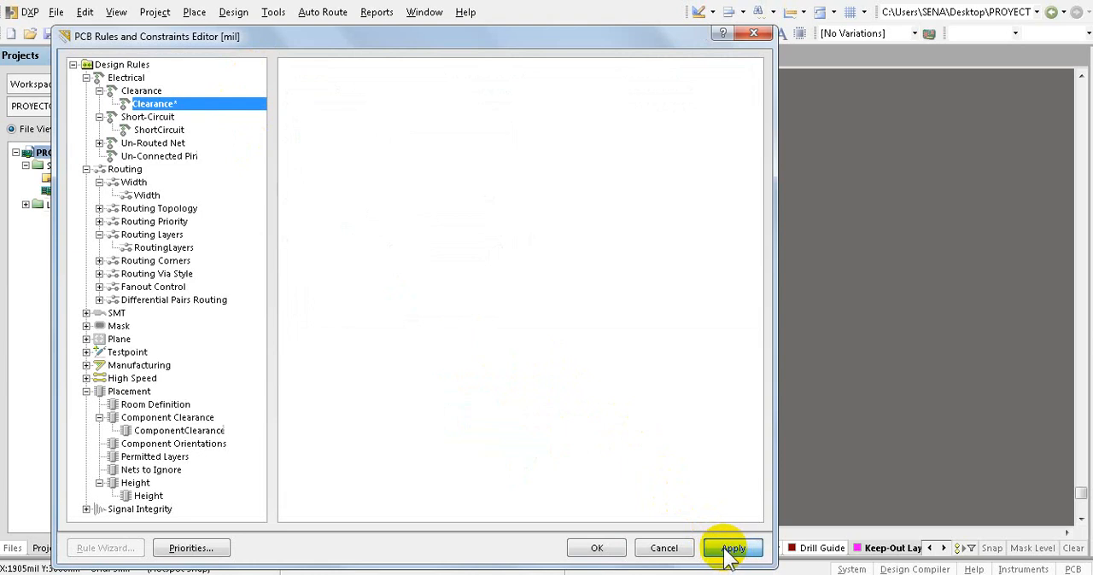
# - Set the routing Width rule to a maximum width of 100 mil and a preferred width of 20 mil
pyautogui.click(147, 196)
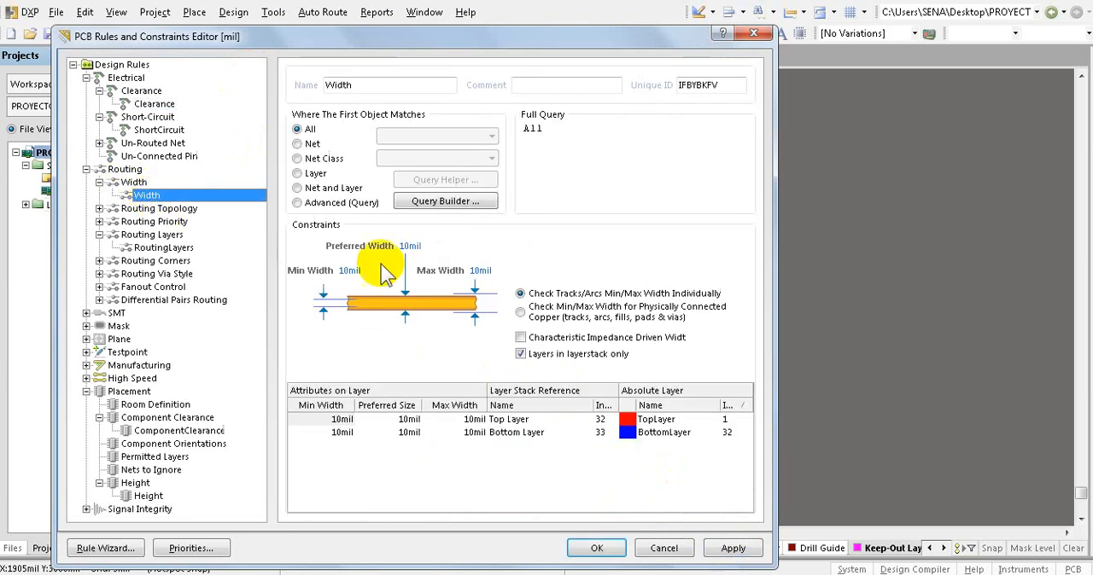
pyautogui.click(477, 271)
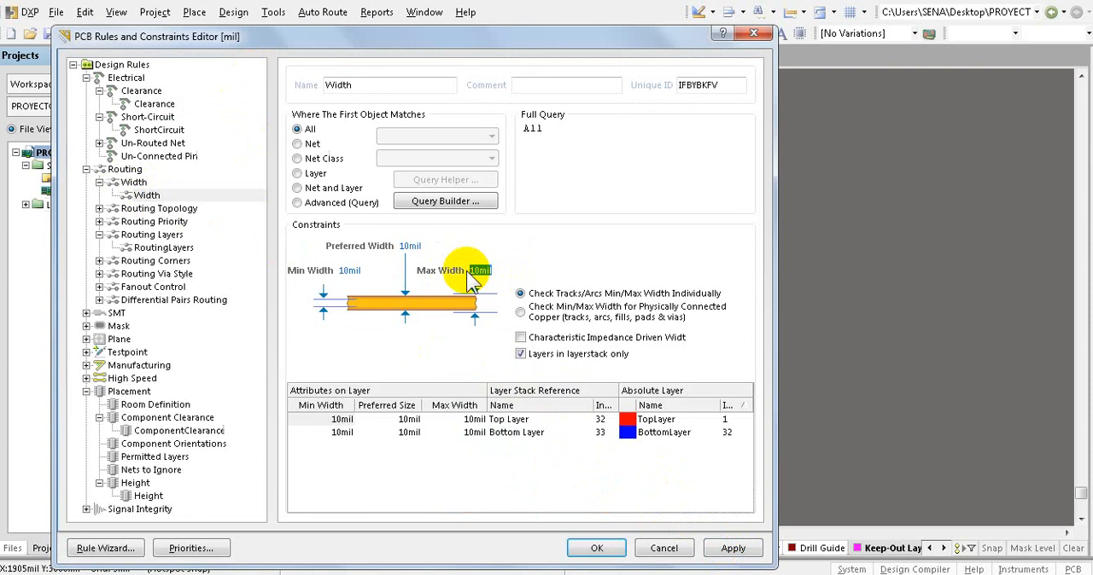
pyautogui.click(410, 246)
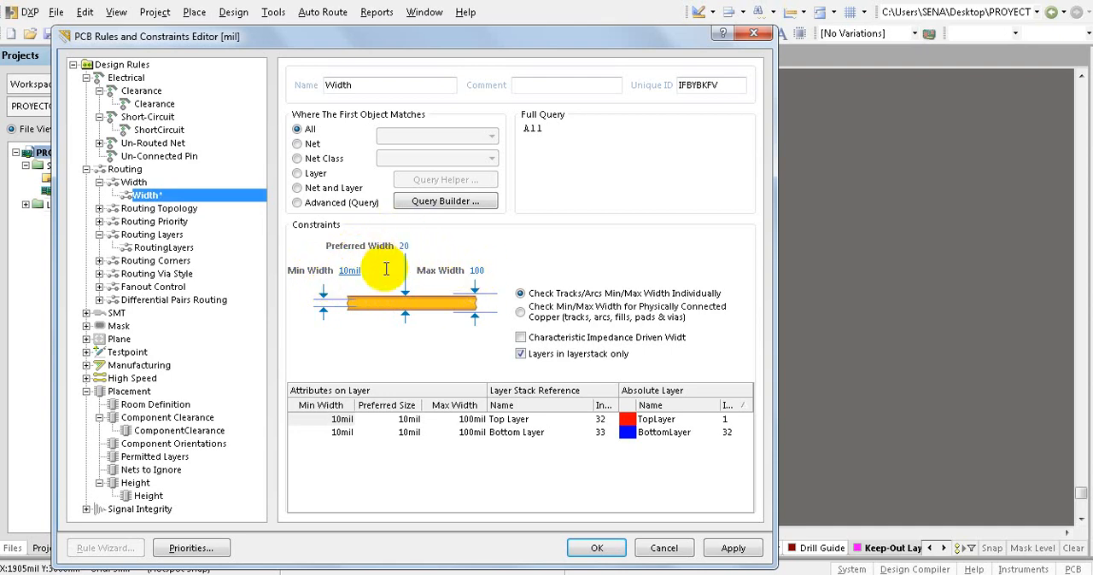
pyautogui.click(721, 549)
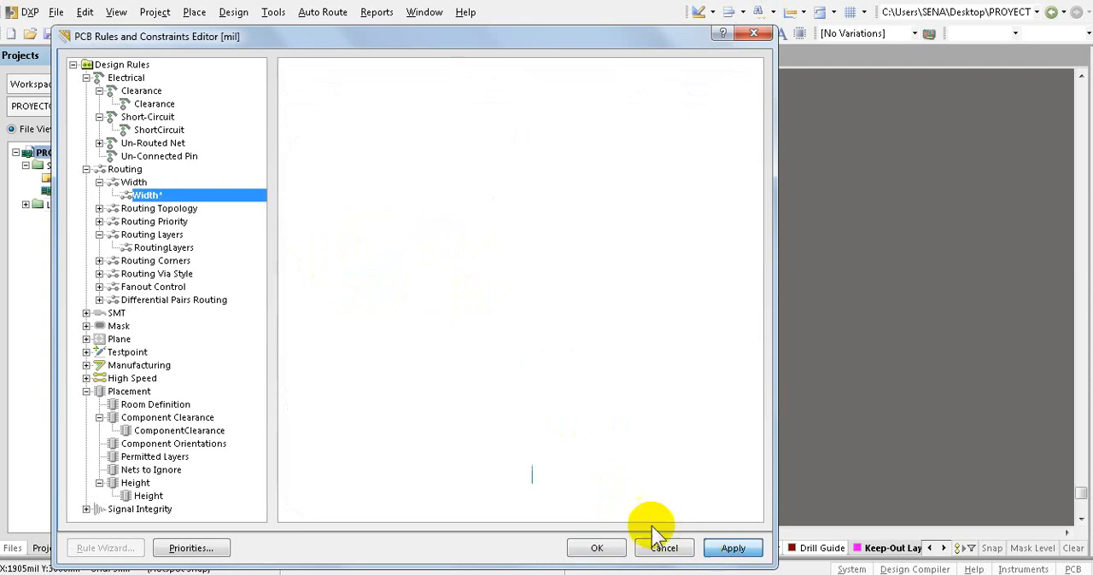
# - Disallow routing on the Top Layer in the RoutingLayers rule, leaving only the Bottom Layer enabled, and accept the design rules
pyautogui.click(158, 248)
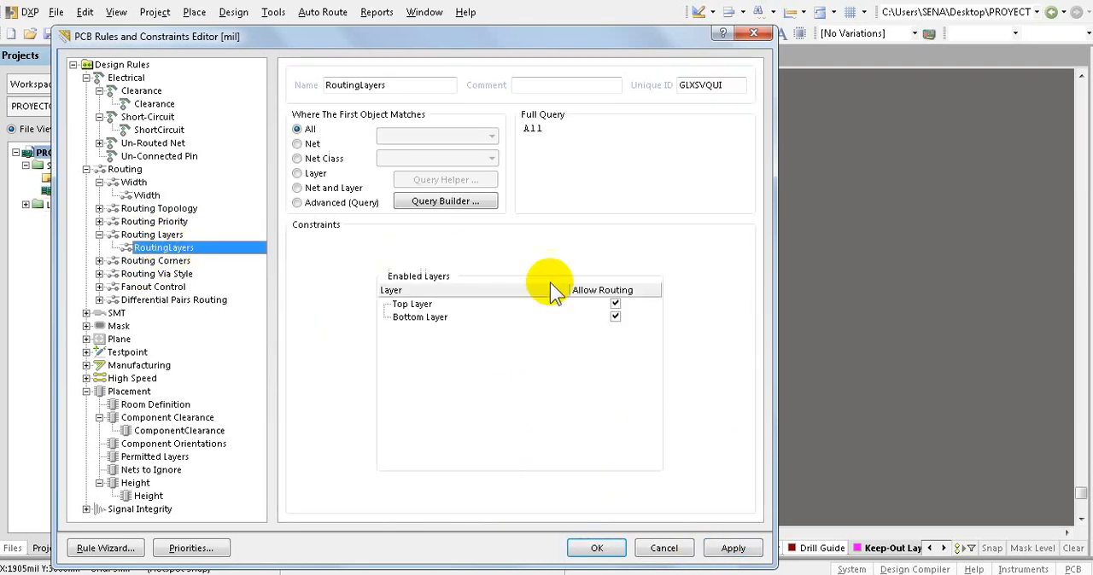
pyautogui.click(614, 305)
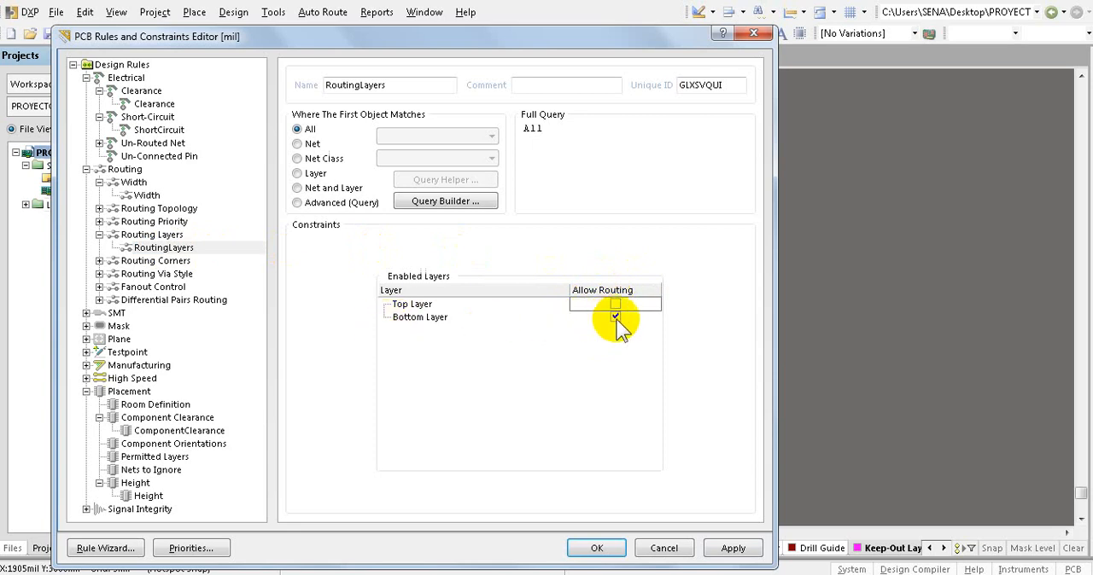
pyautogui.click(730, 548)
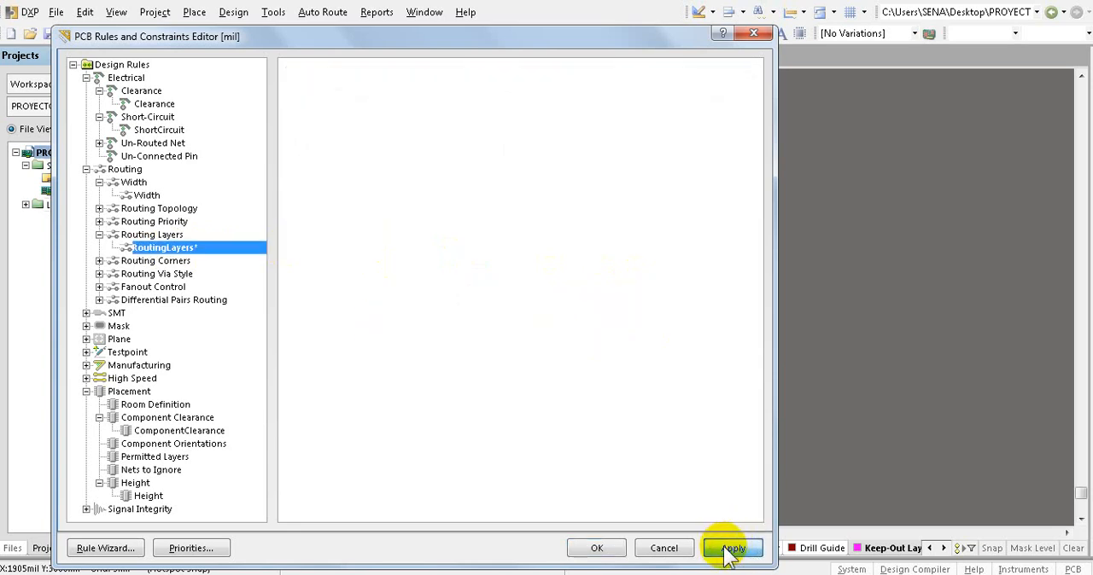
pyautogui.click(600, 550)
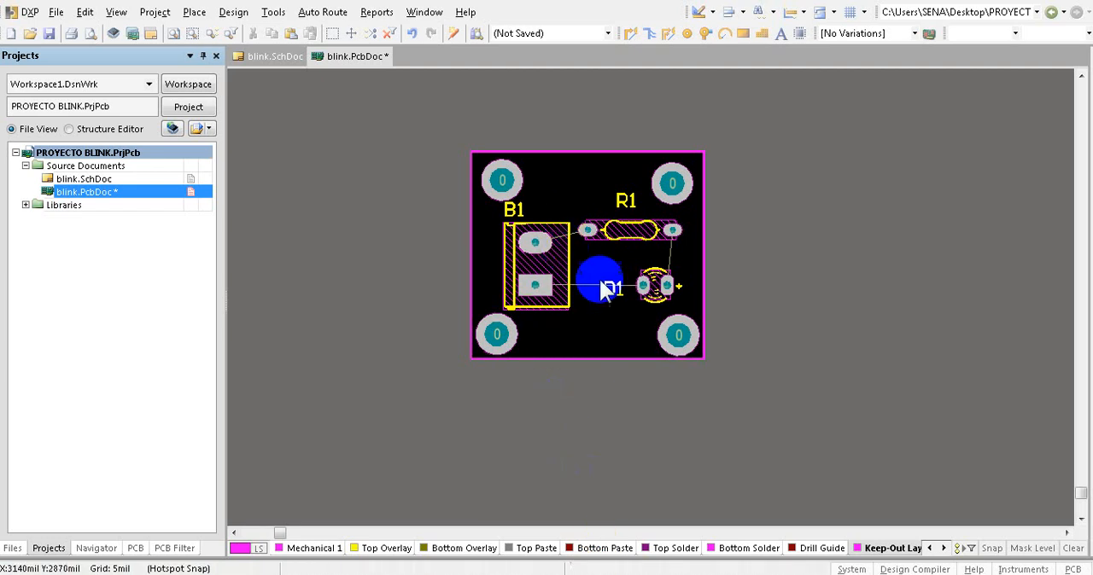
# - Autoroute the whole board with the Default 2 Layer Board strategy and dismiss the routing messages
pyautogui.click(321, 12)
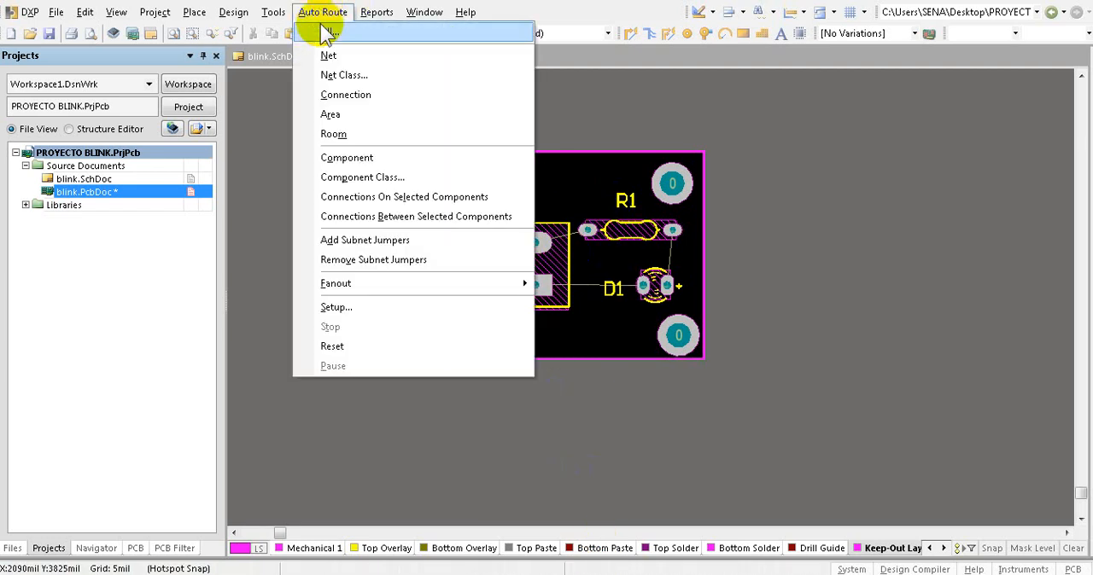
pyautogui.click(326, 32)
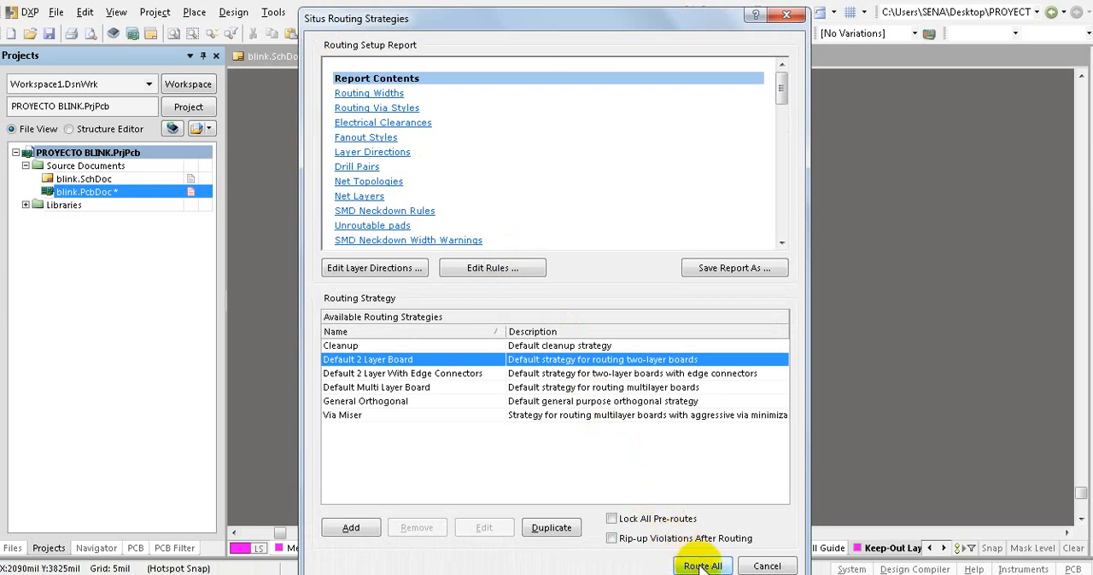
pyautogui.click(702, 566)
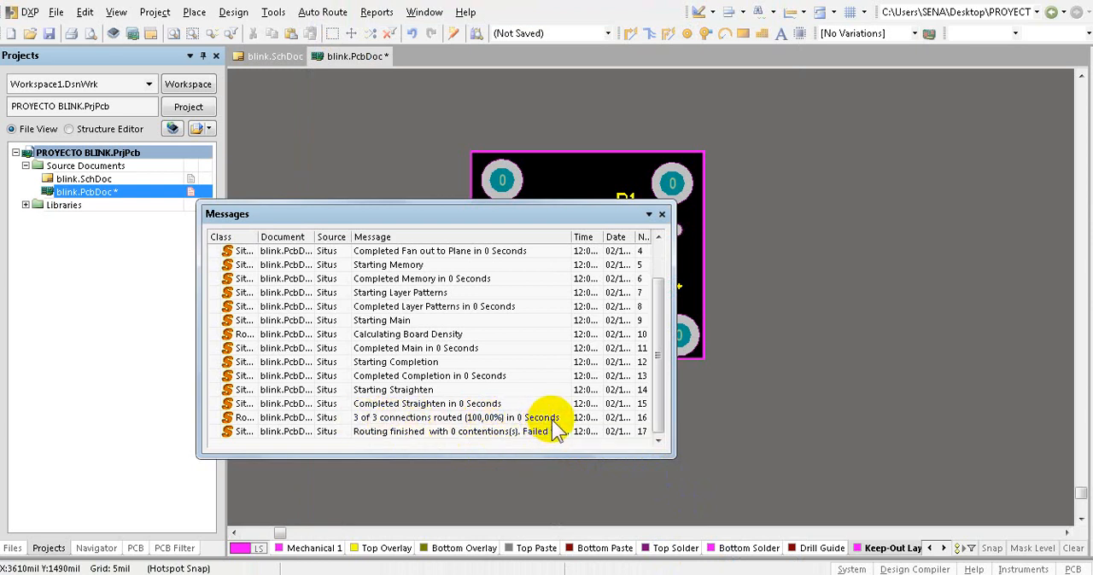
pyautogui.click(663, 214)
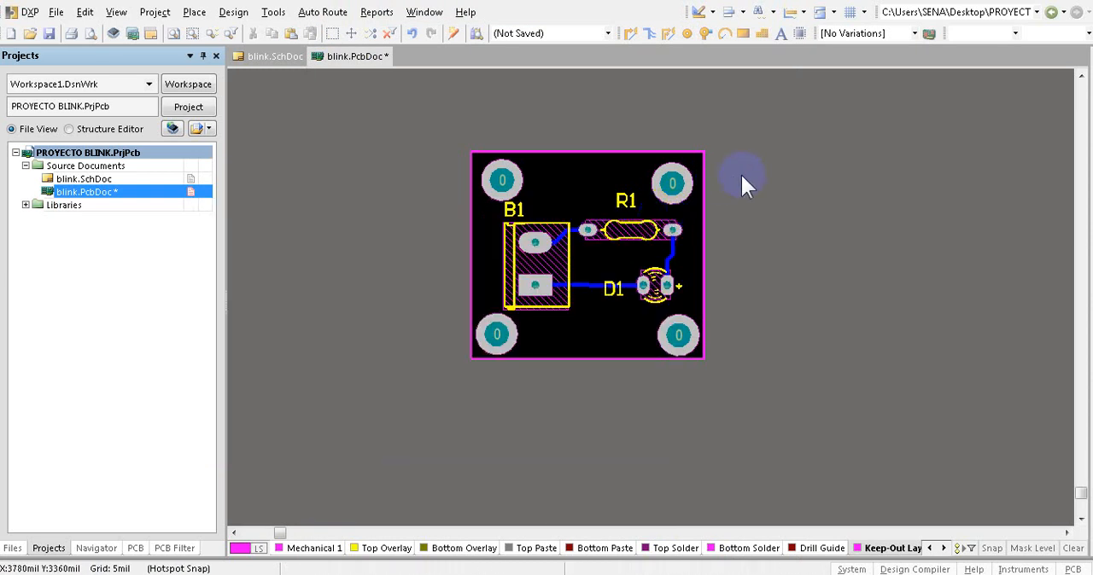
# - Check the routed tracks around R1 and D1 up close and save all the project's documents
pyautogui.keyDown('ctrl'); pyautogui.scroll(6, 647, 244); pyautogui.keyUp('ctrl')
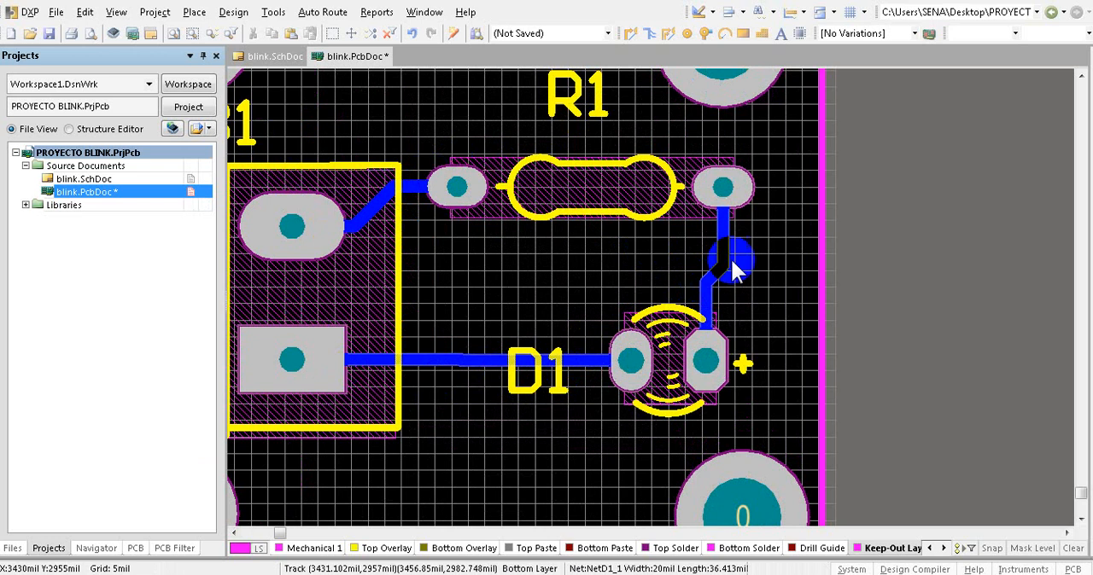
pyautogui.keyDown('ctrl'); pyautogui.scroll(-2, 751, 248); pyautogui.keyUp('ctrl')
pyautogui.keyDown('ctrl'); pyautogui.scroll(-3, 753, 248); pyautogui.keyUp('ctrl')
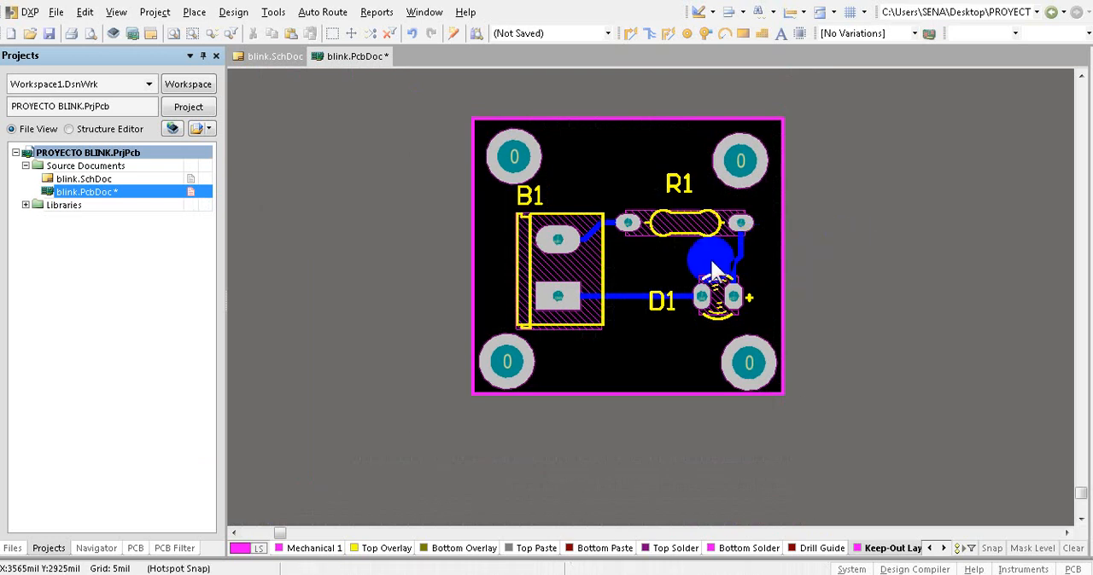
pyautogui.click(53, 12)
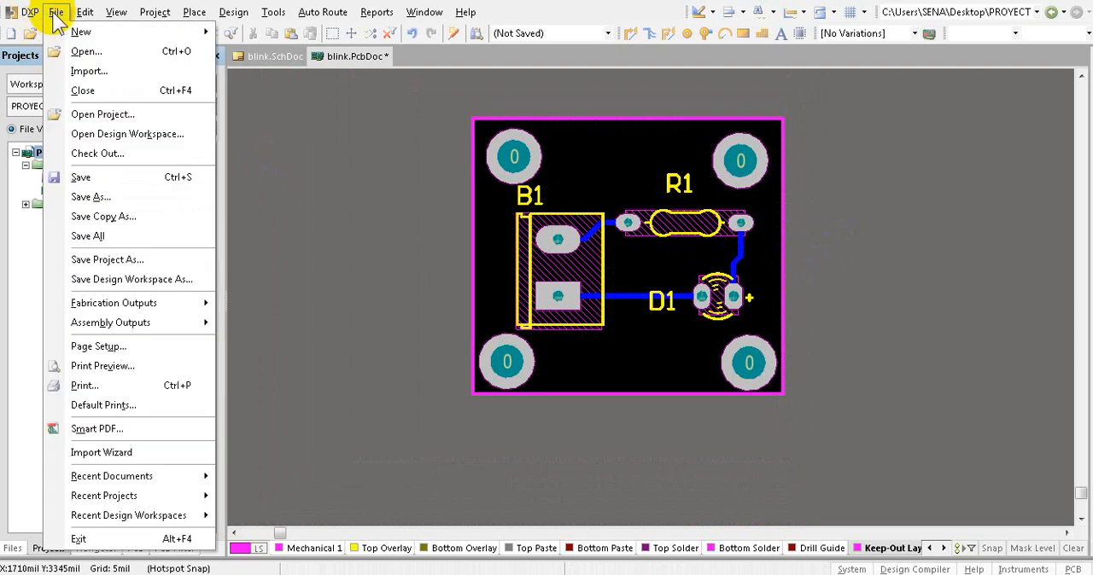
pyautogui.click(89, 238)
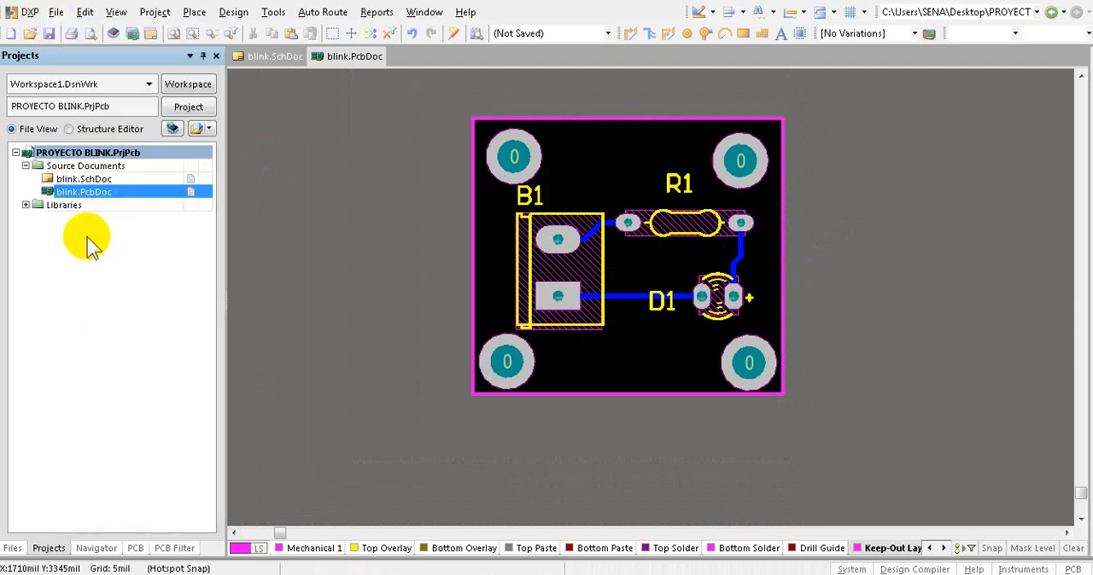
# - Show the board in 3D and tilt it to inspect the mounted components from an angle
pyautogui.press('3')
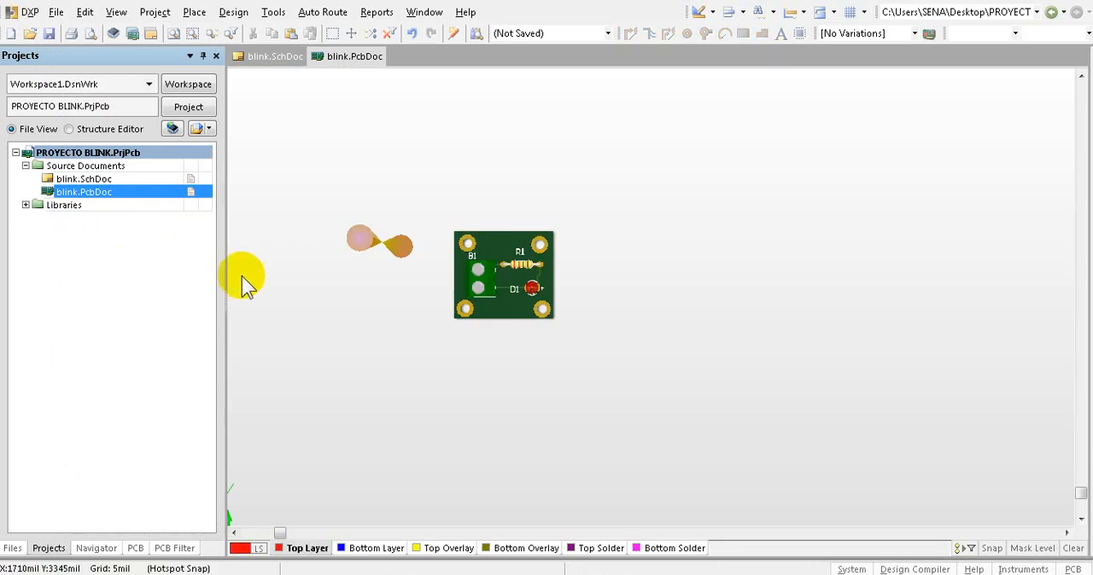
pyautogui.keyDown('ctrl'); pyautogui.scroll(5, 487, 288); pyautogui.keyUp('ctrl')
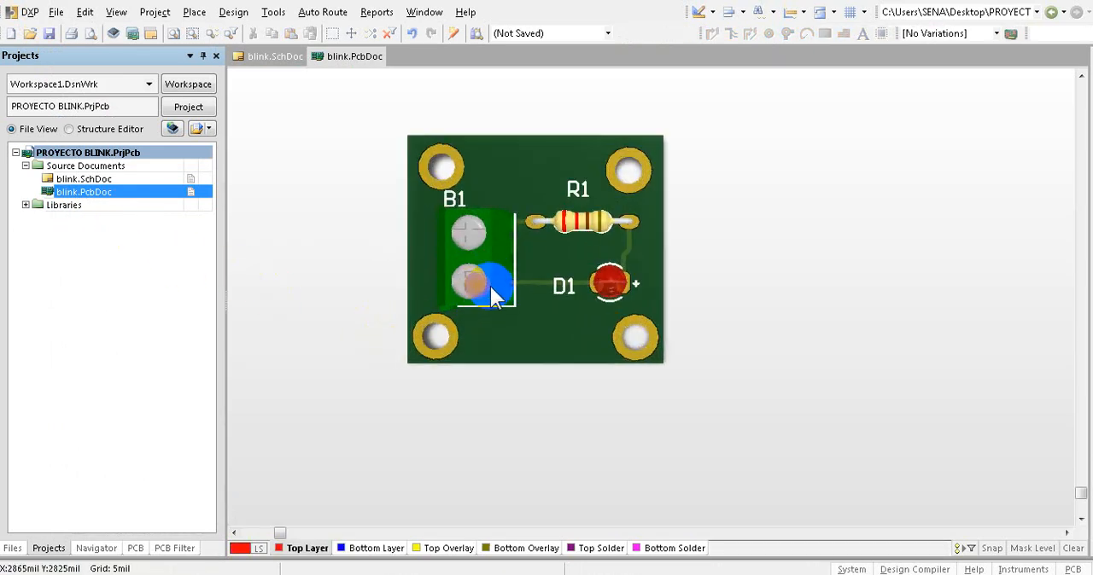
pyautogui.keyDown('shift'); pyautogui.moveTo(519, 288); pyautogui.dragTo(373, 225, button='right'); pyautogui.keyUp('shift')
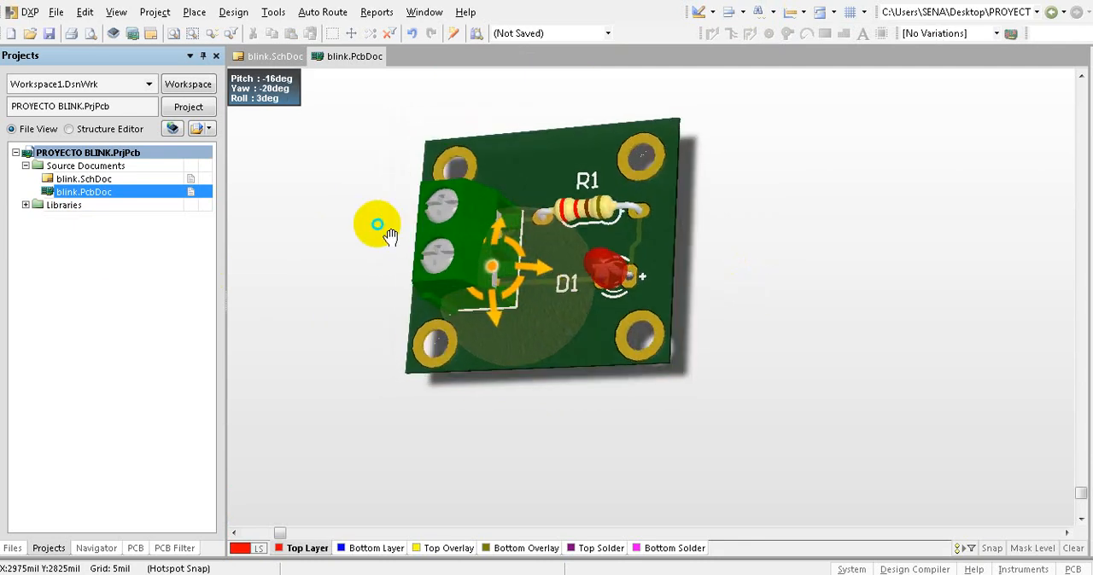